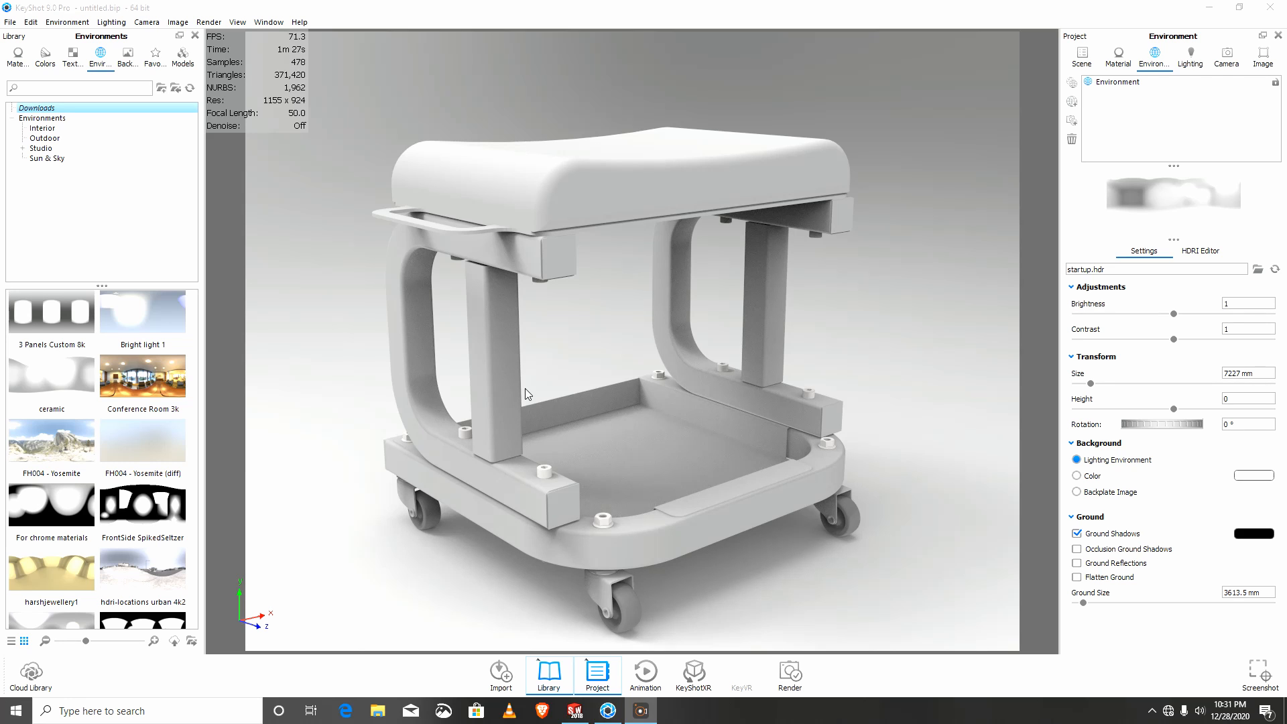
Step: Show the material library and expand the scene tree to list the parts inside the Assem1 assembly
scroll(598, 281, down, 3)
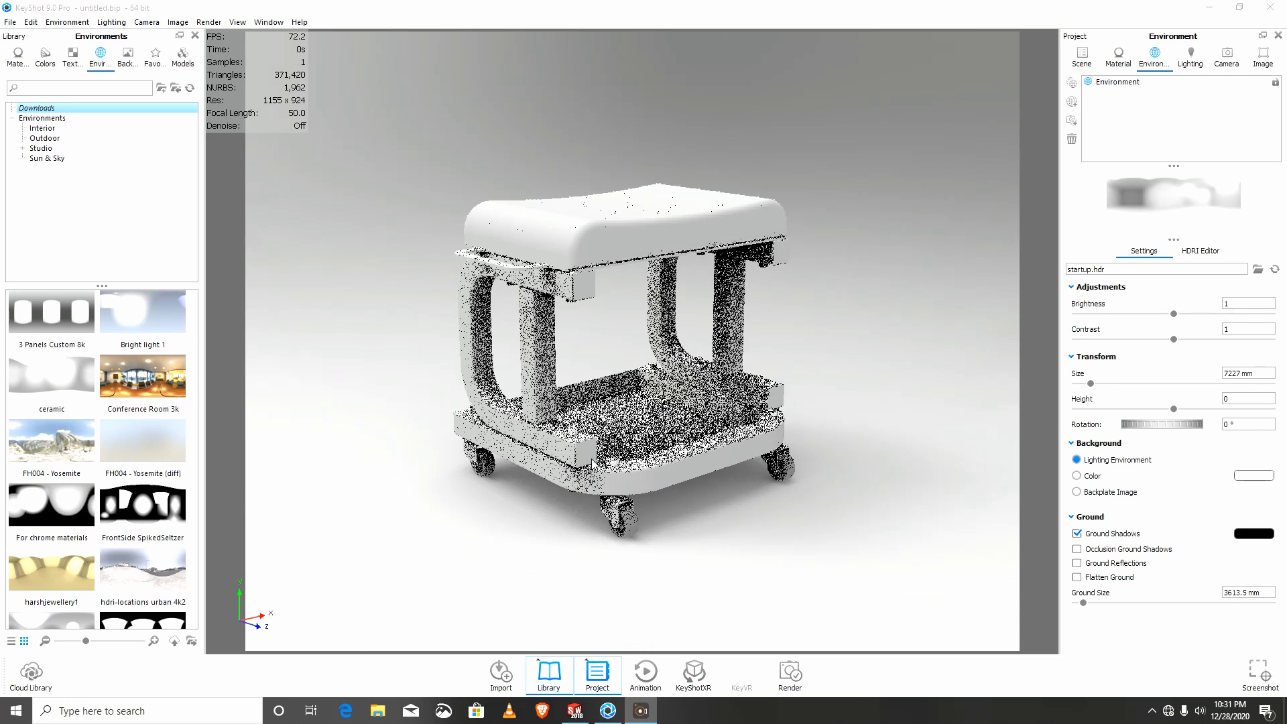
middle_drag(603, 491, 555, 444)
scroll(536, 439, up, 4)
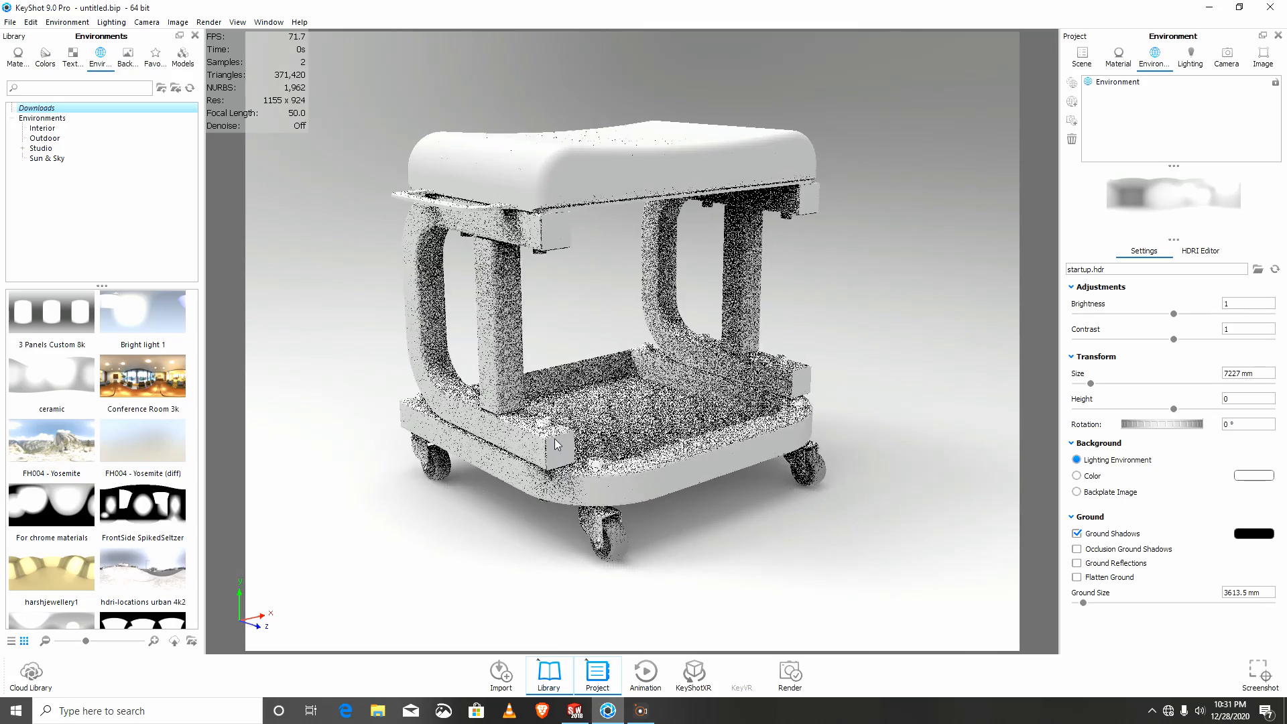
scroll(549, 437, up, 2)
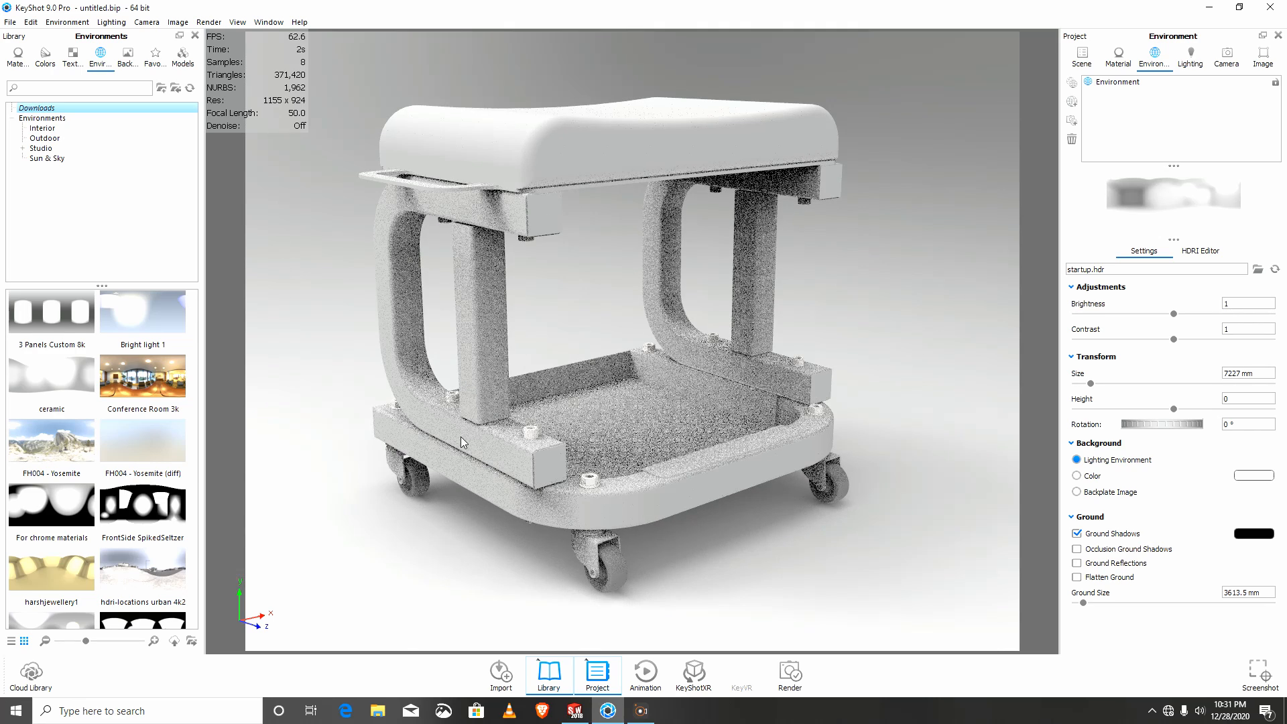
click(21, 61)
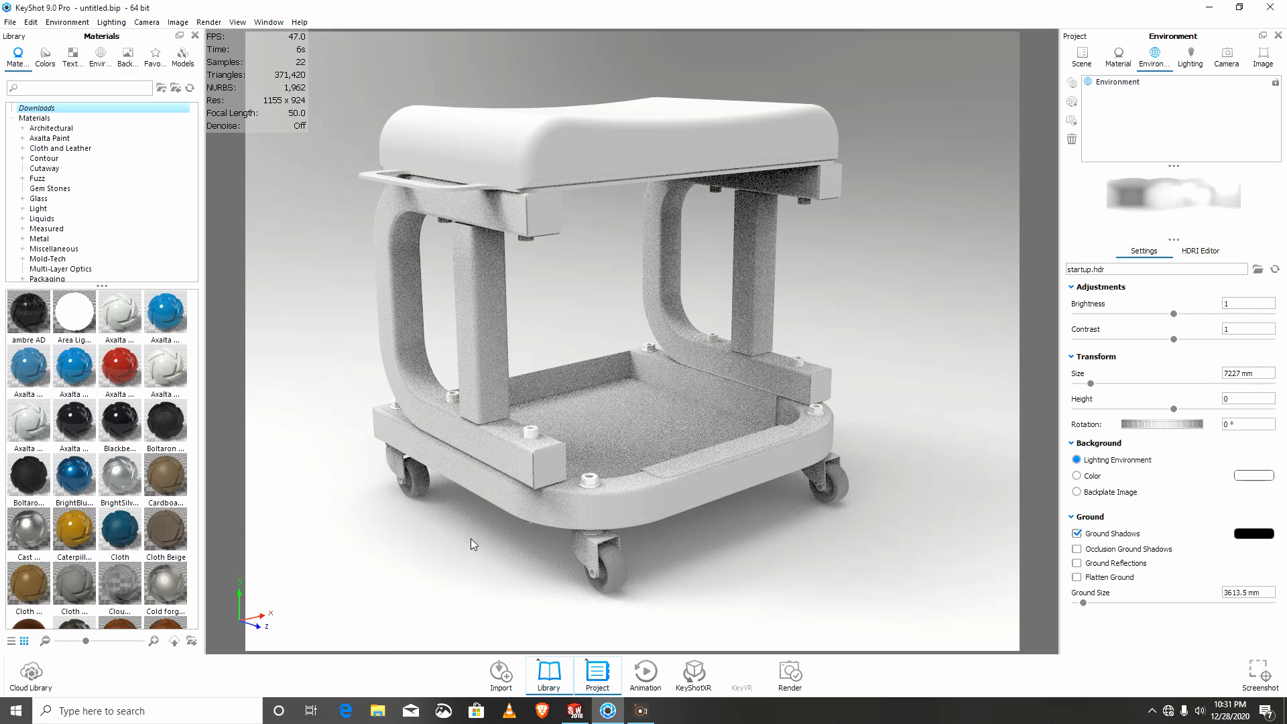
click(1081, 59)
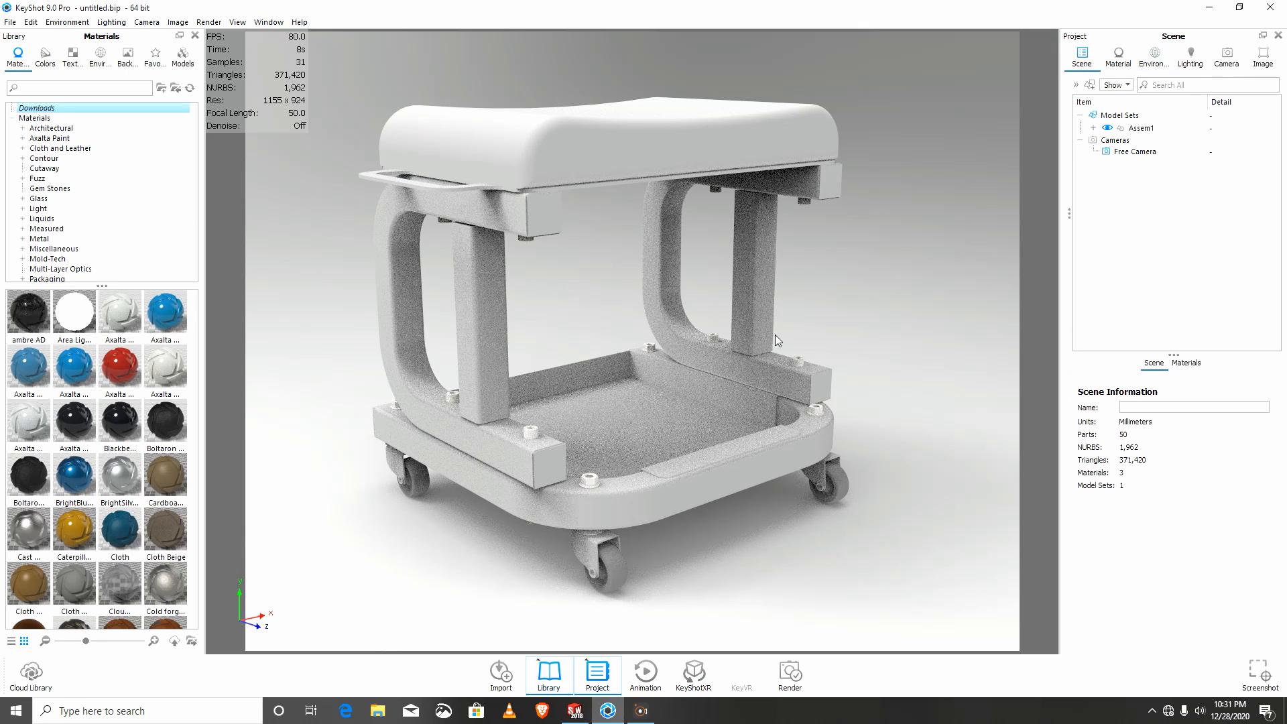
click(1093, 128)
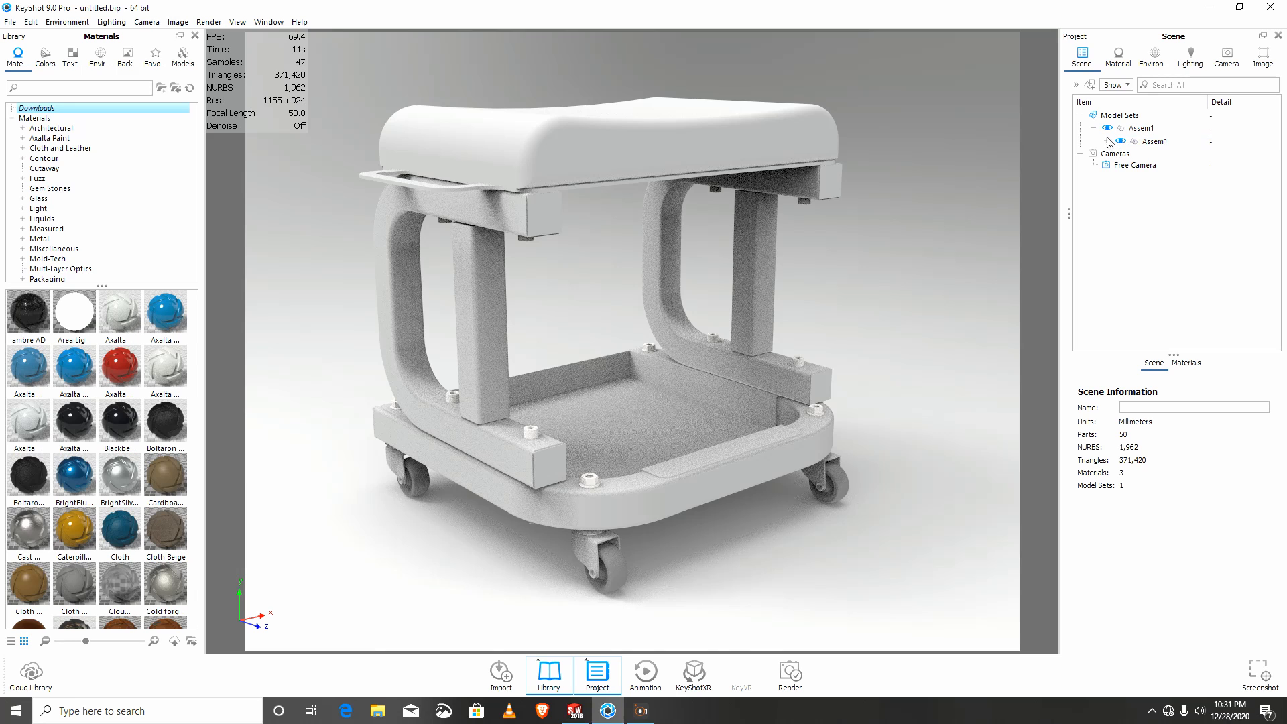
click(1107, 142)
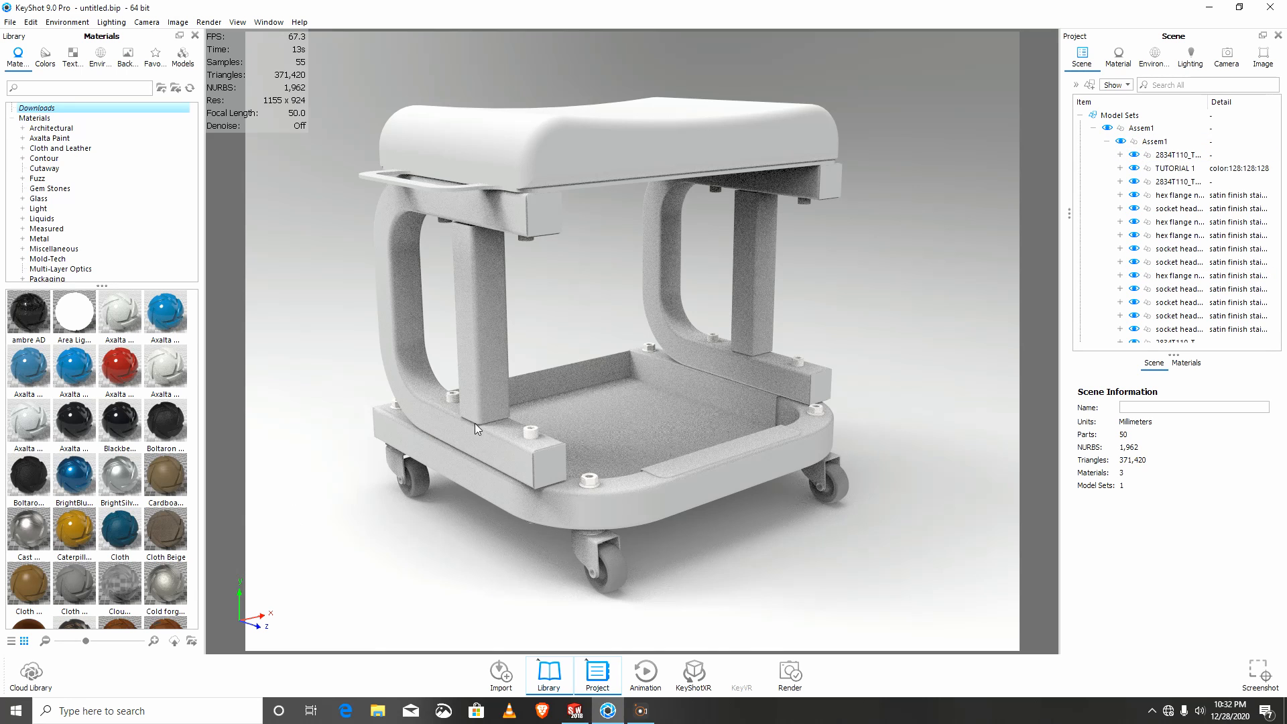
Step: Apply the dark metallic Corten Steel material from the Downloads library to the whole TUTORIAL 1 group
click(437, 441)
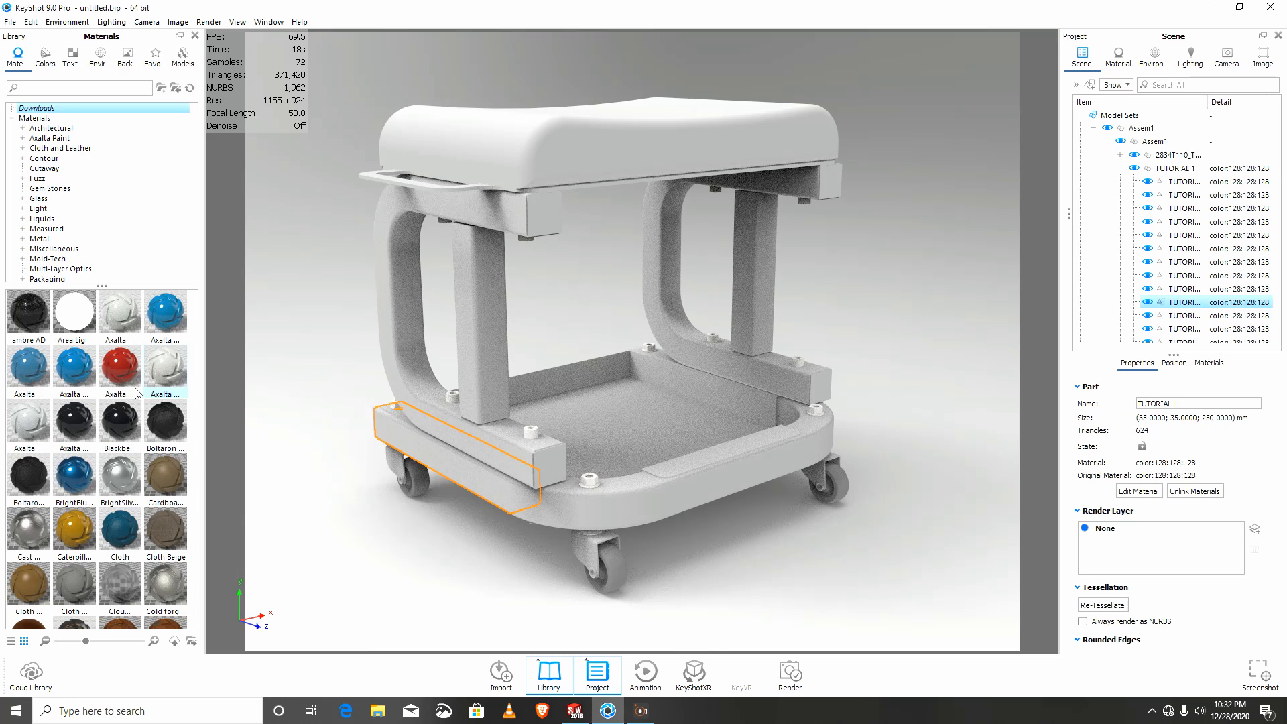
scroll(137, 392, down, 10)
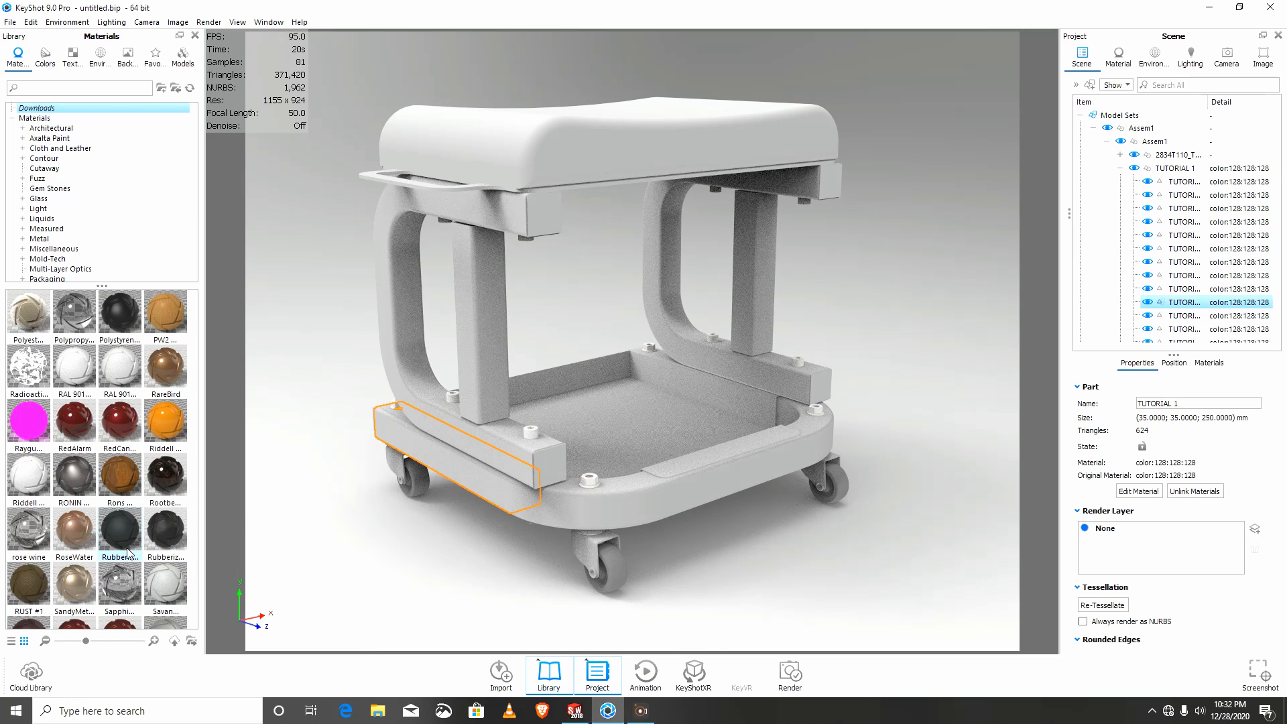
scroll(131, 550, down, 3)
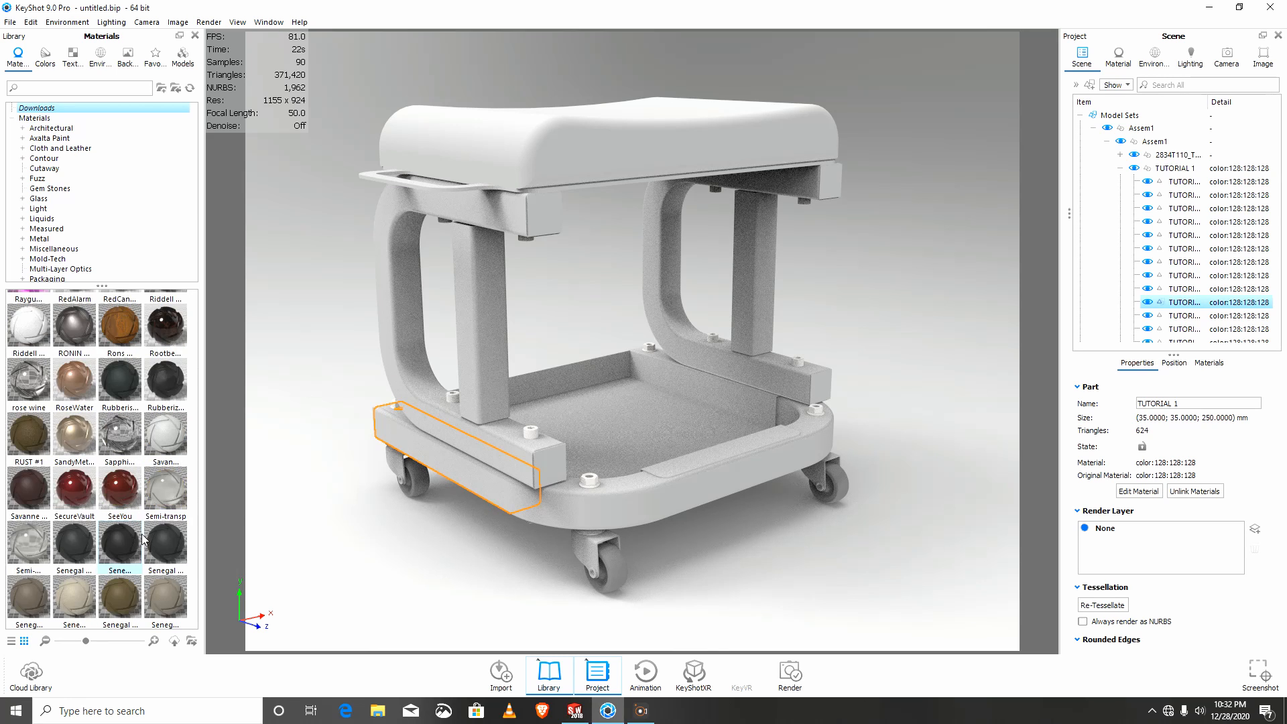
scroll(142, 535, up, 13)
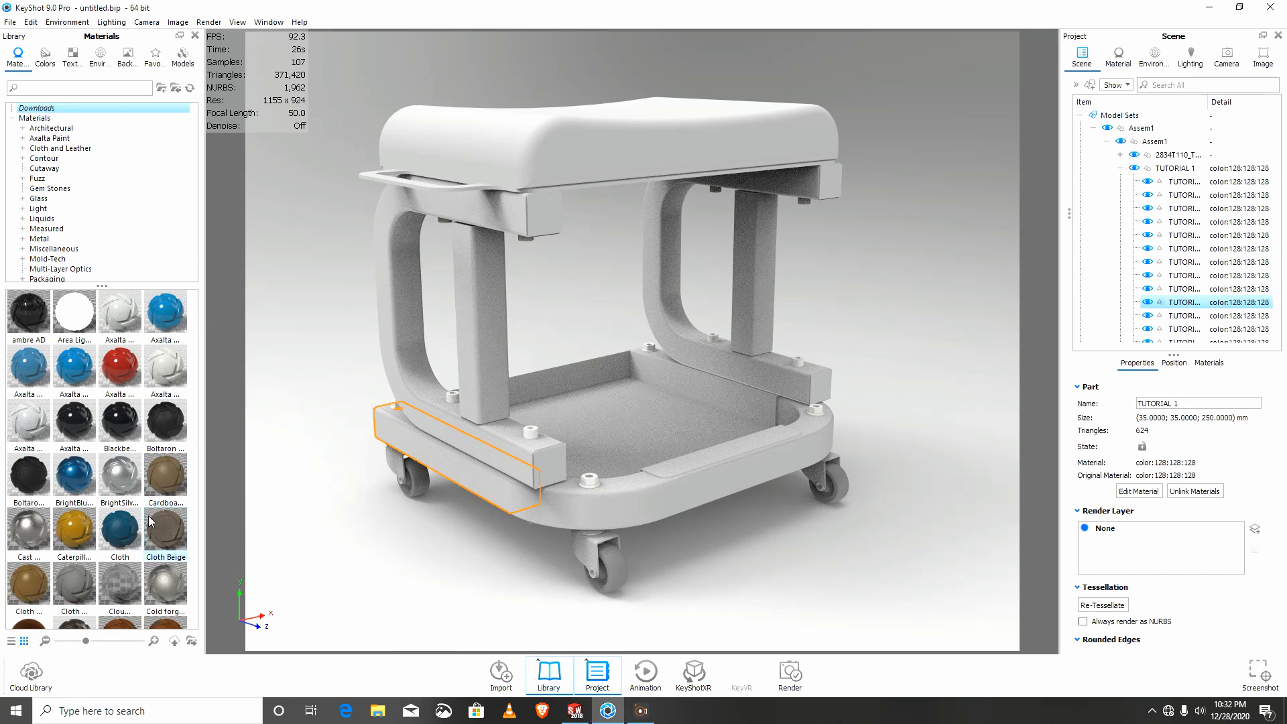
scroll(147, 516, down, 3)
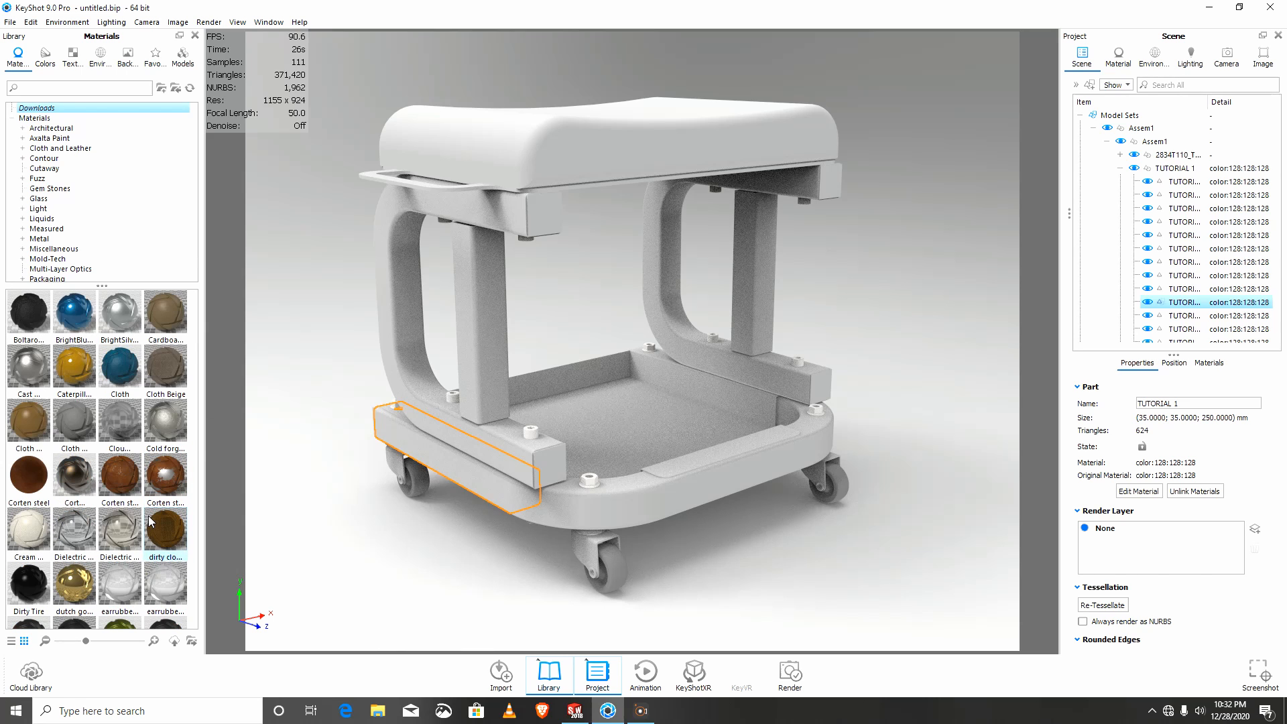
click(78, 504)
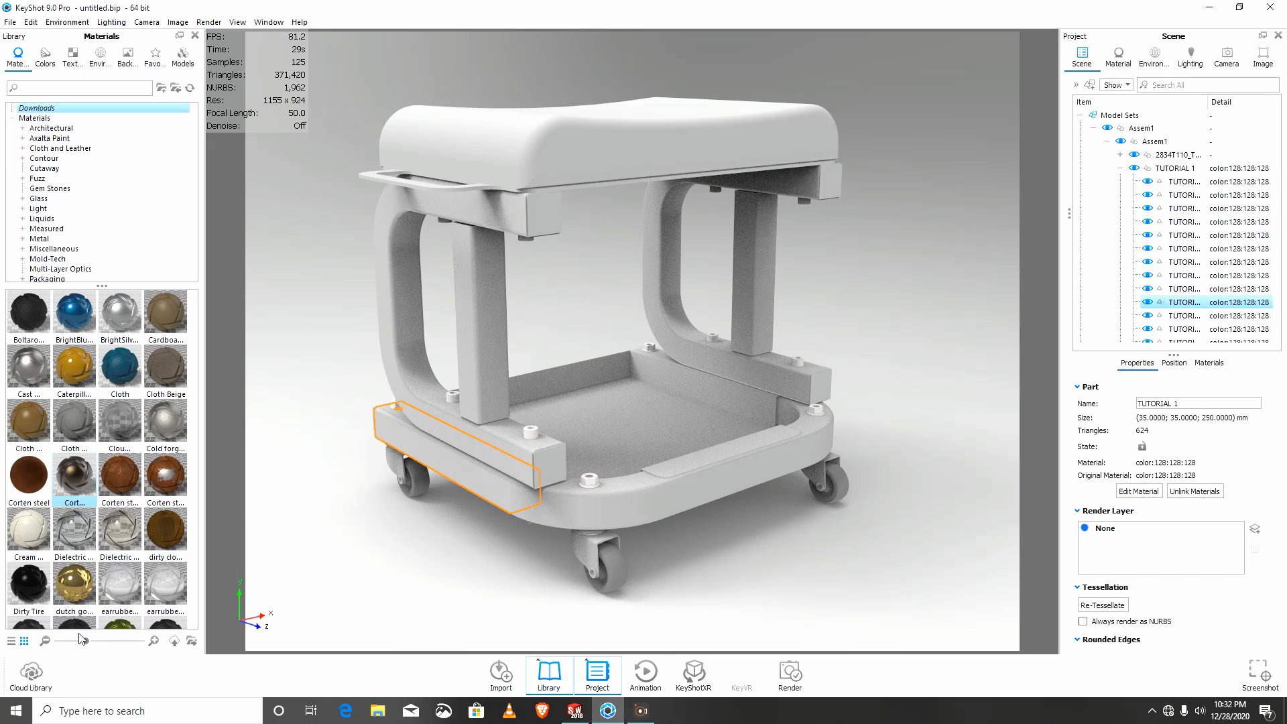
click(27, 680)
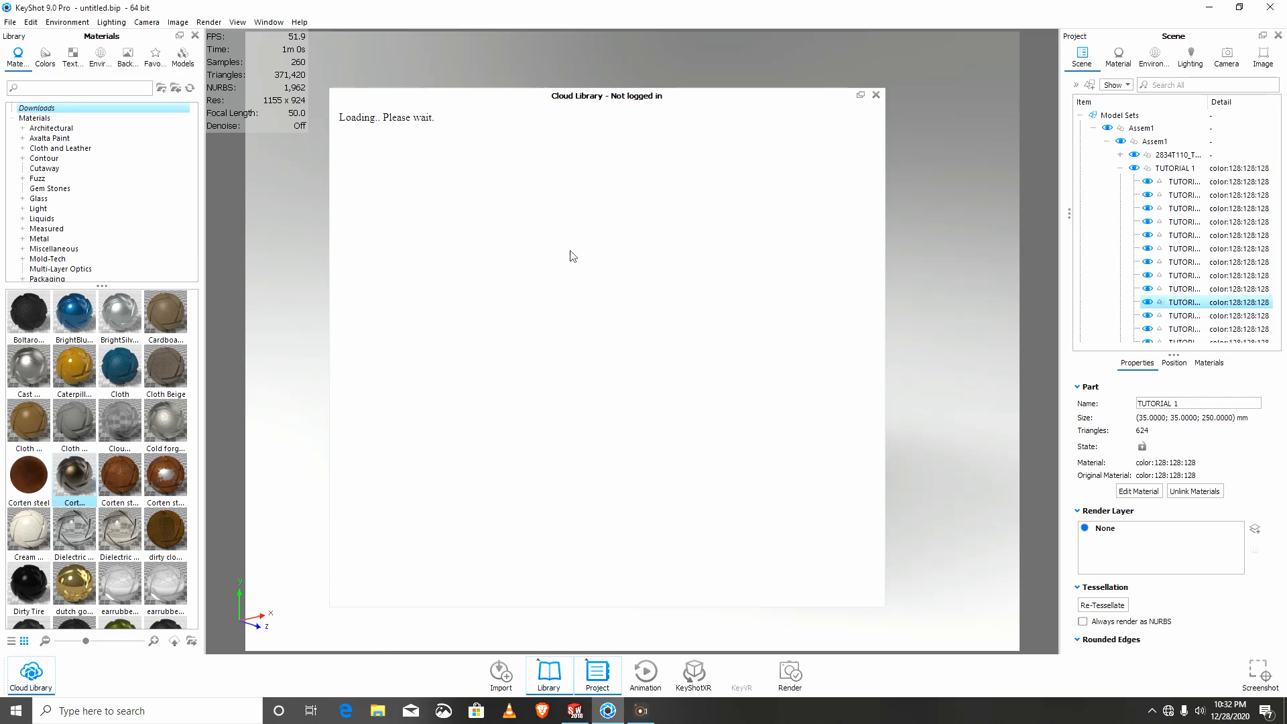
click(877, 95)
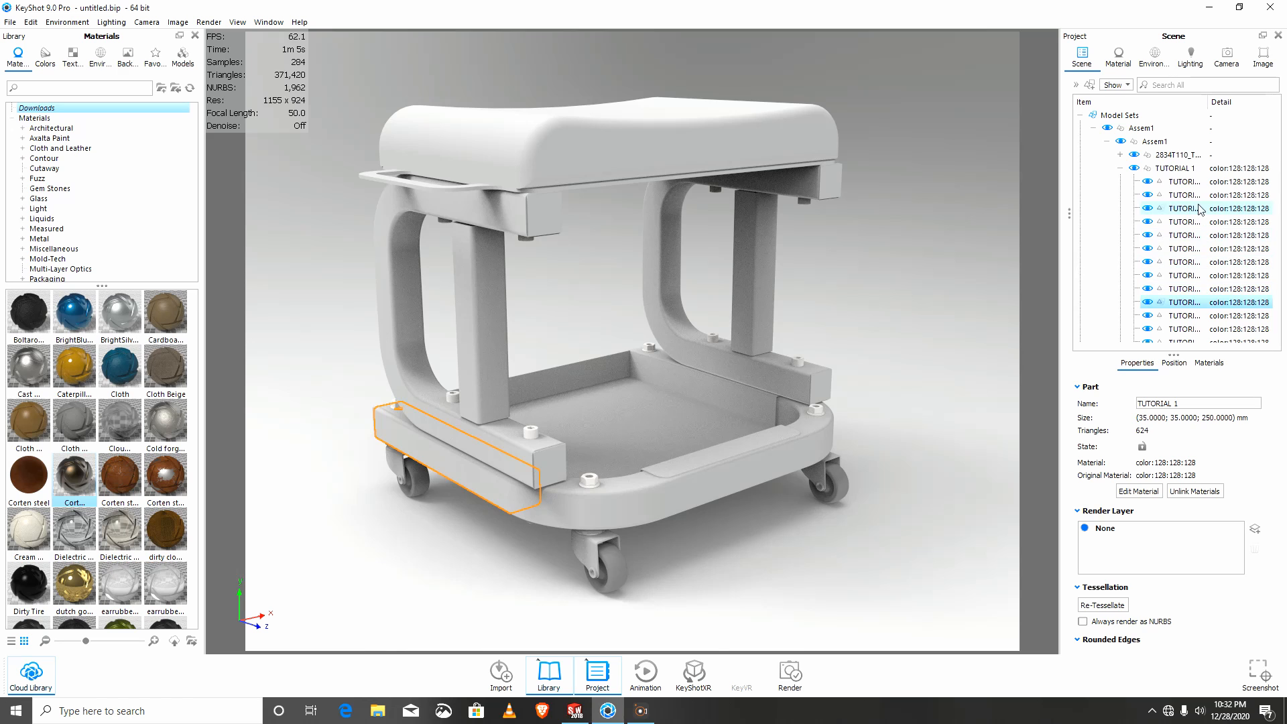
click(1172, 170)
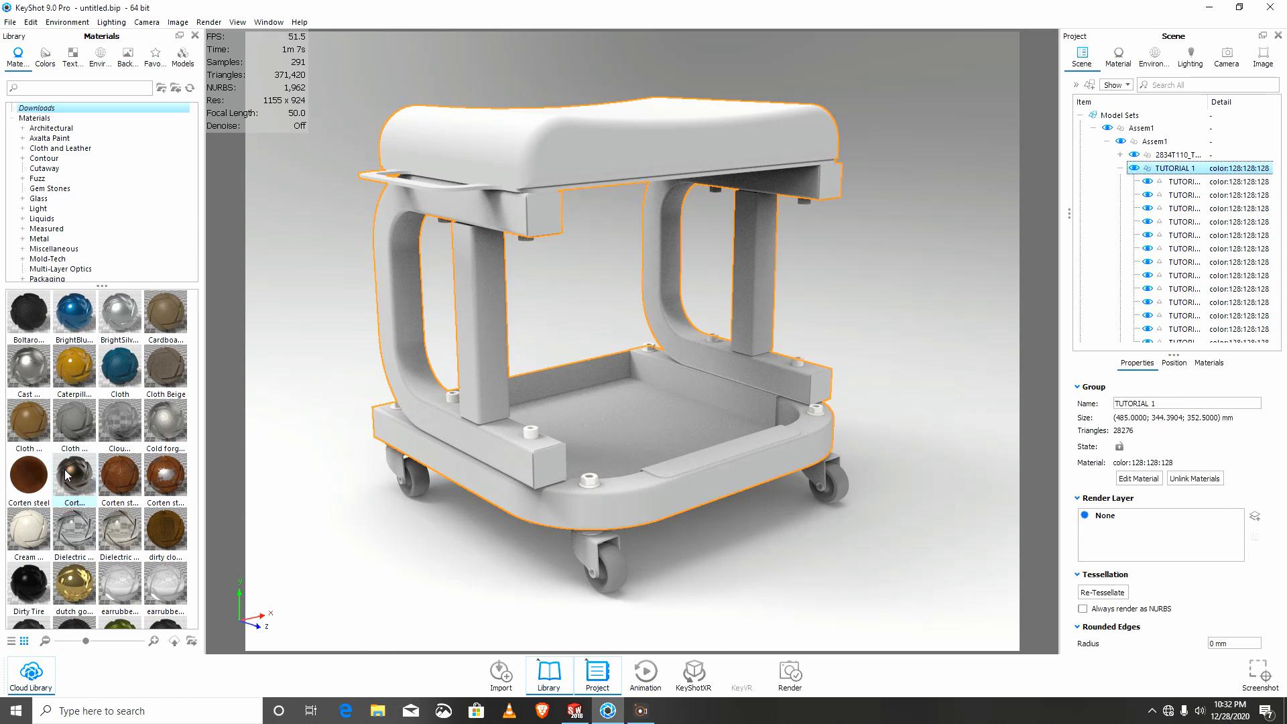
drag(71, 473, 1173, 168)
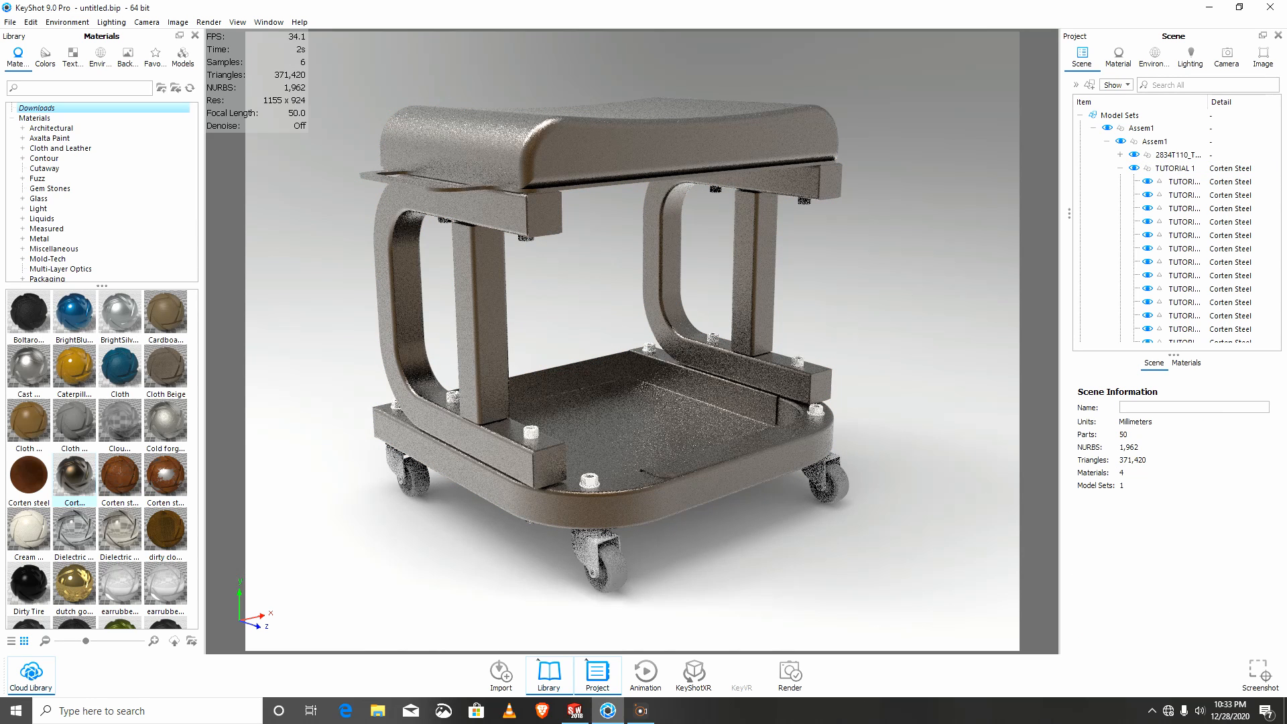
Step: Apply the dark Mold-Tech MT material from the Downloads library to the seat cushion and clear the selection
click(630, 147)
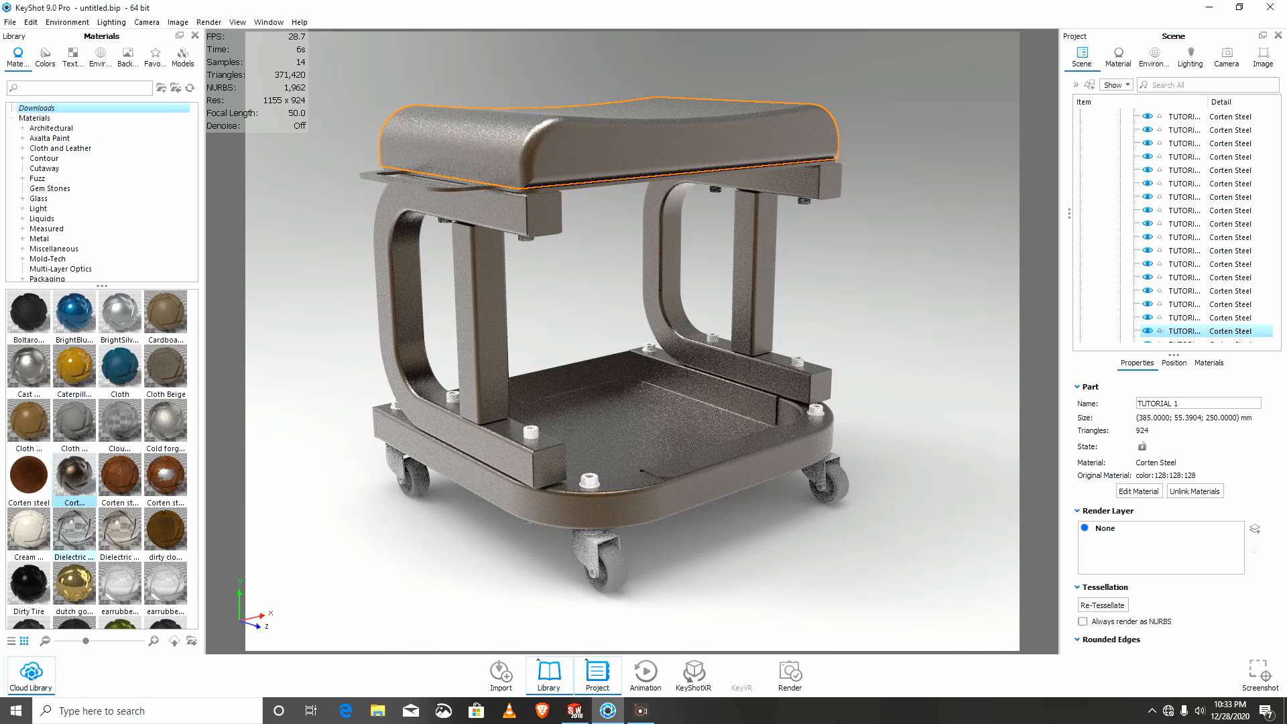
scroll(97, 456, down, 7)
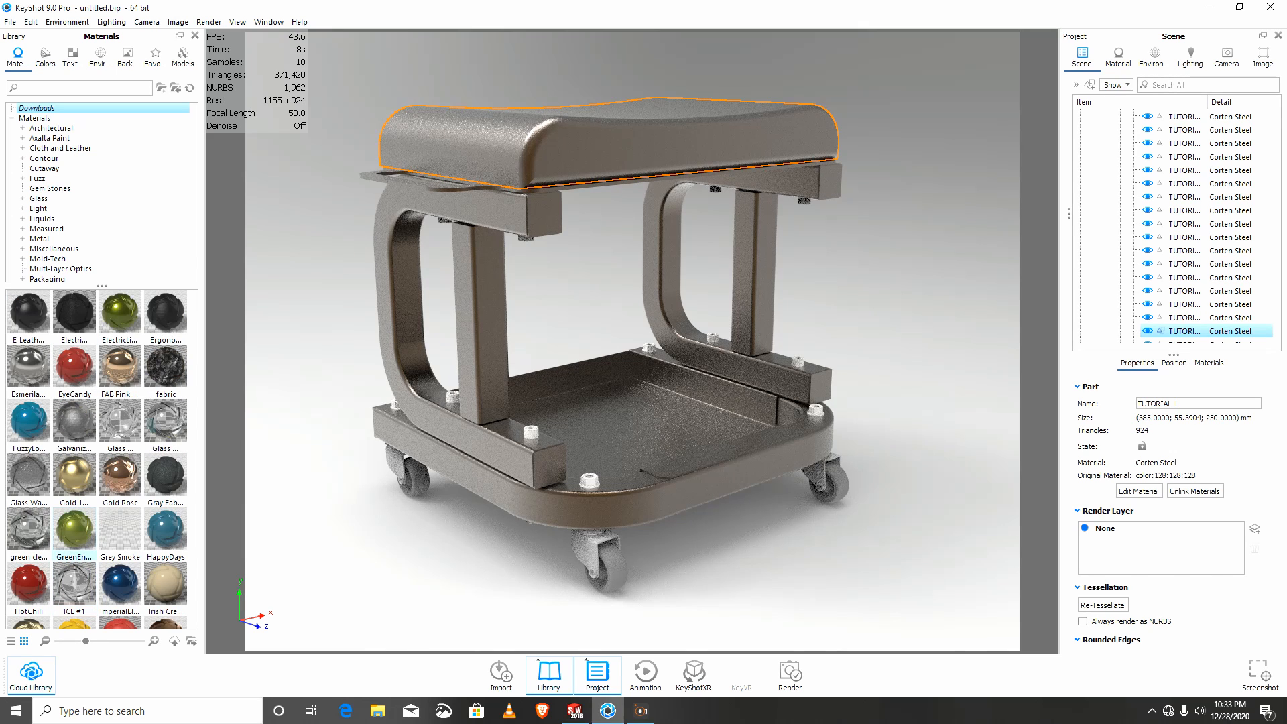
mouse_move(74, 537)
scroll(73, 537, up, 5)
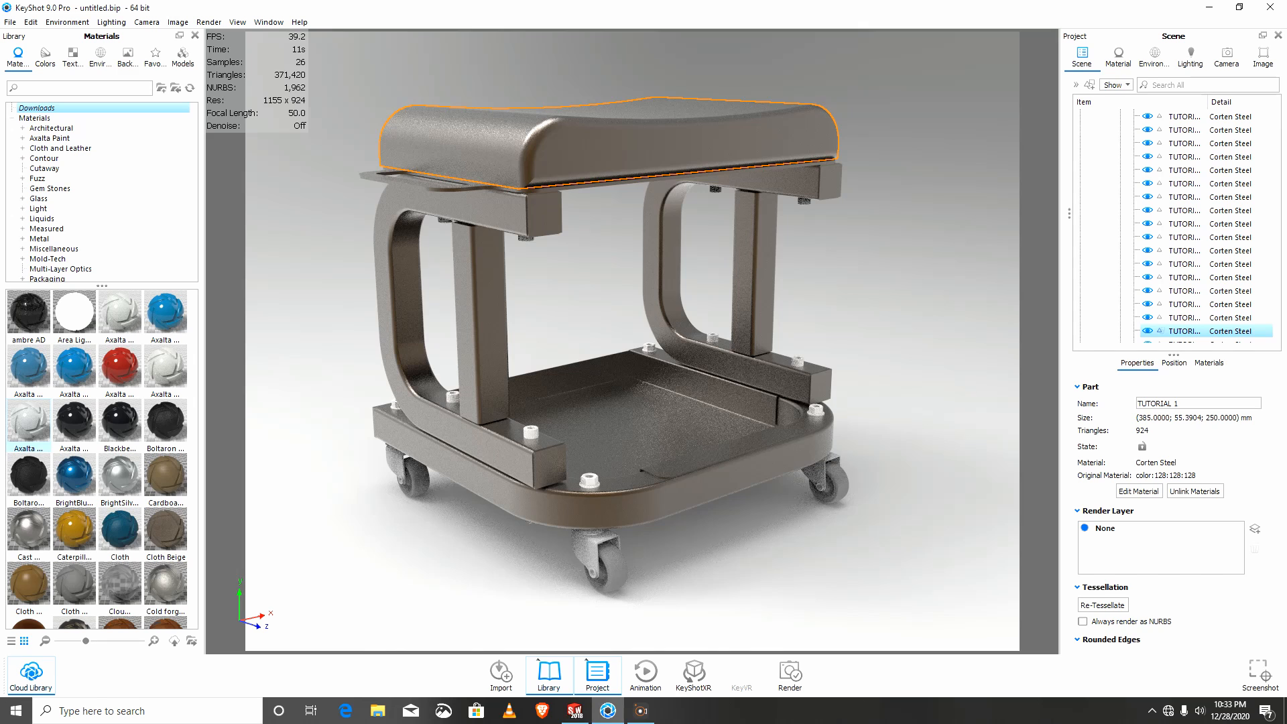
drag(28, 422, 166, 477)
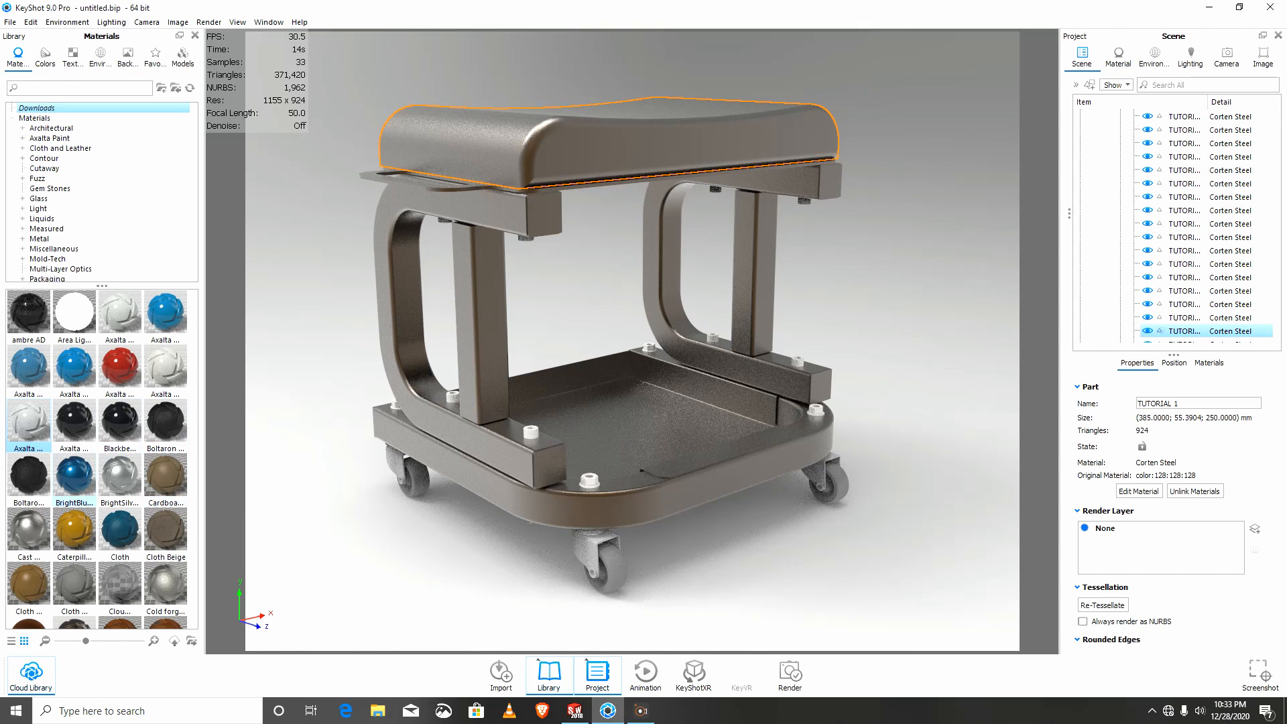
scroll(74, 537, down, 4)
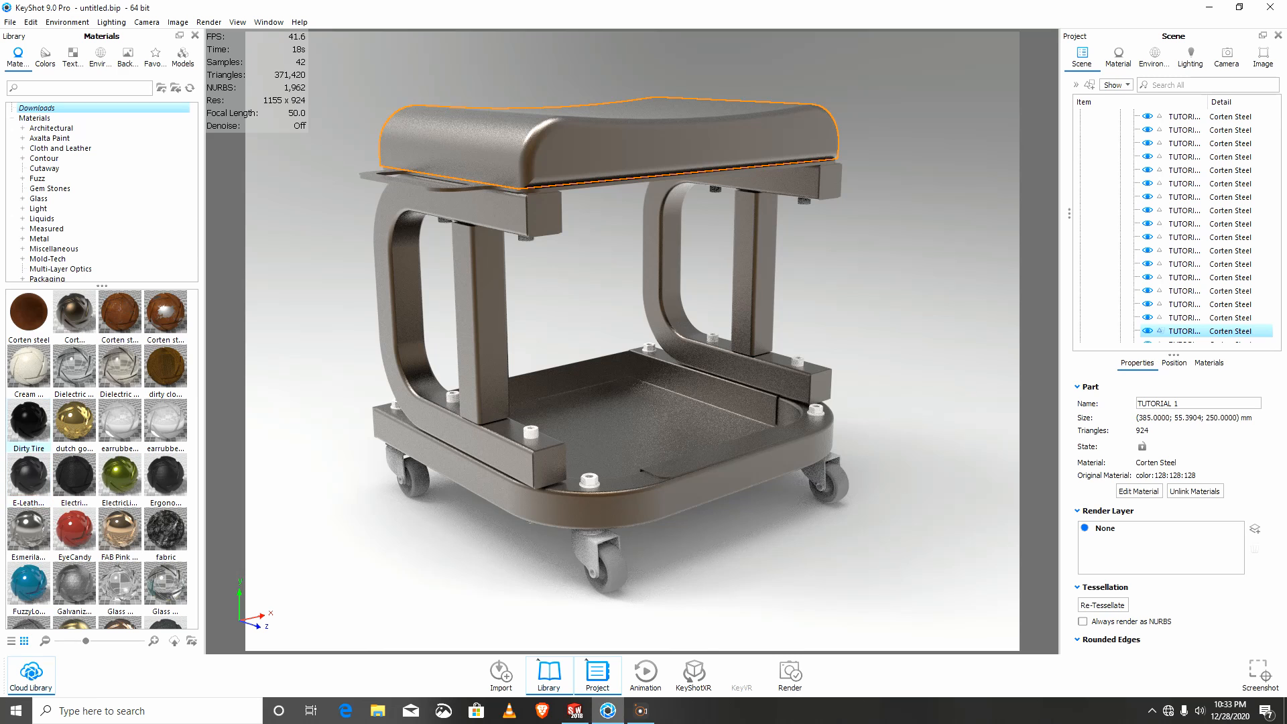
scroll(29, 429, down, 3)
scroll(74, 536, down, 15)
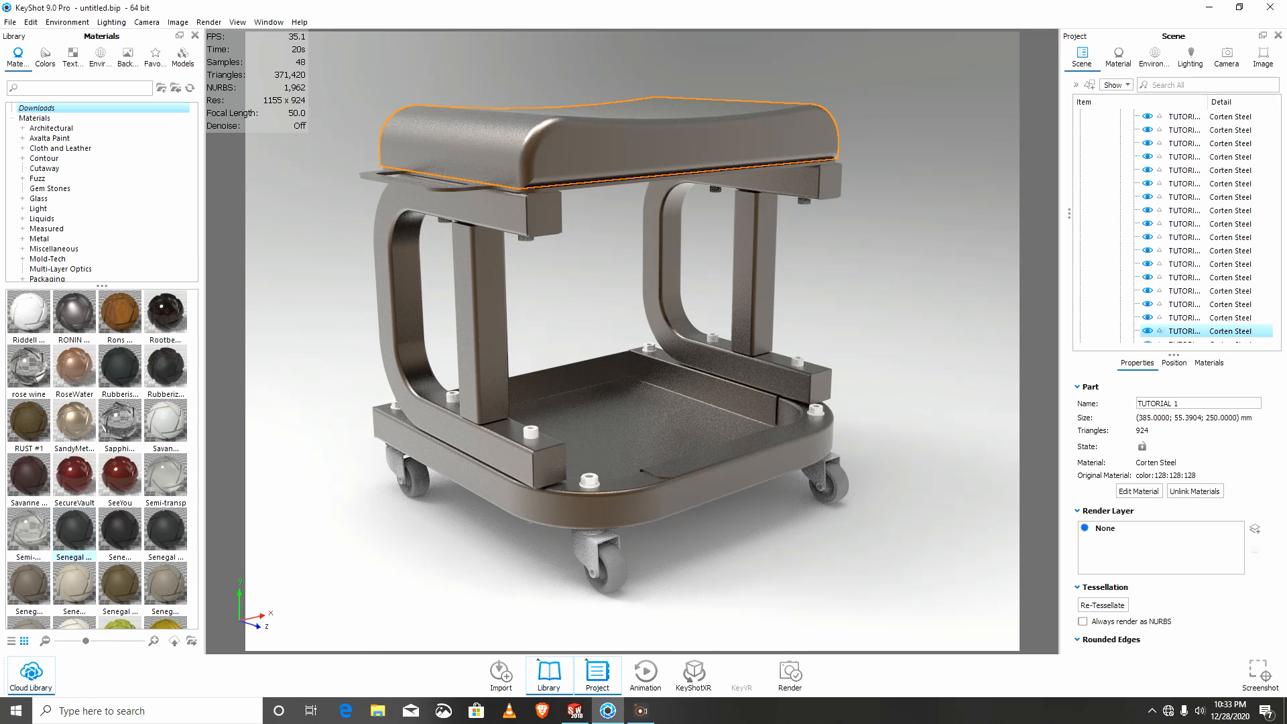
scroll(74, 536, up, 10)
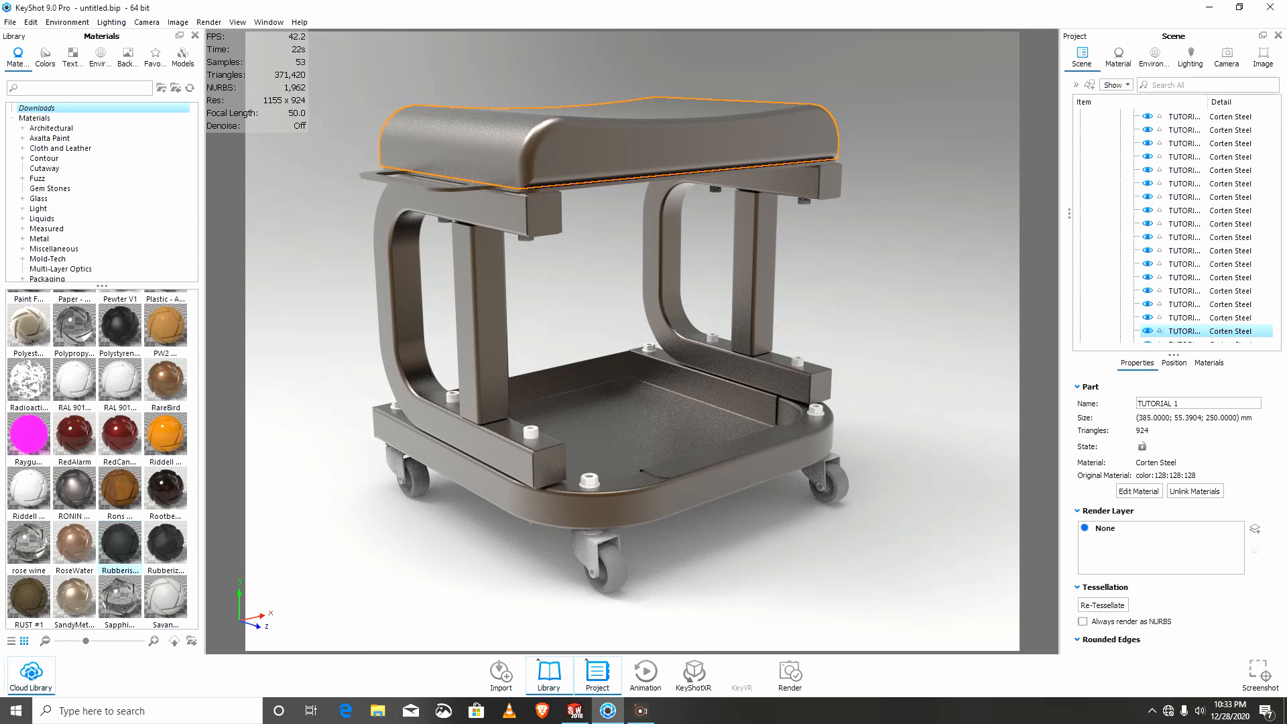
scroll(120, 547, up, 6)
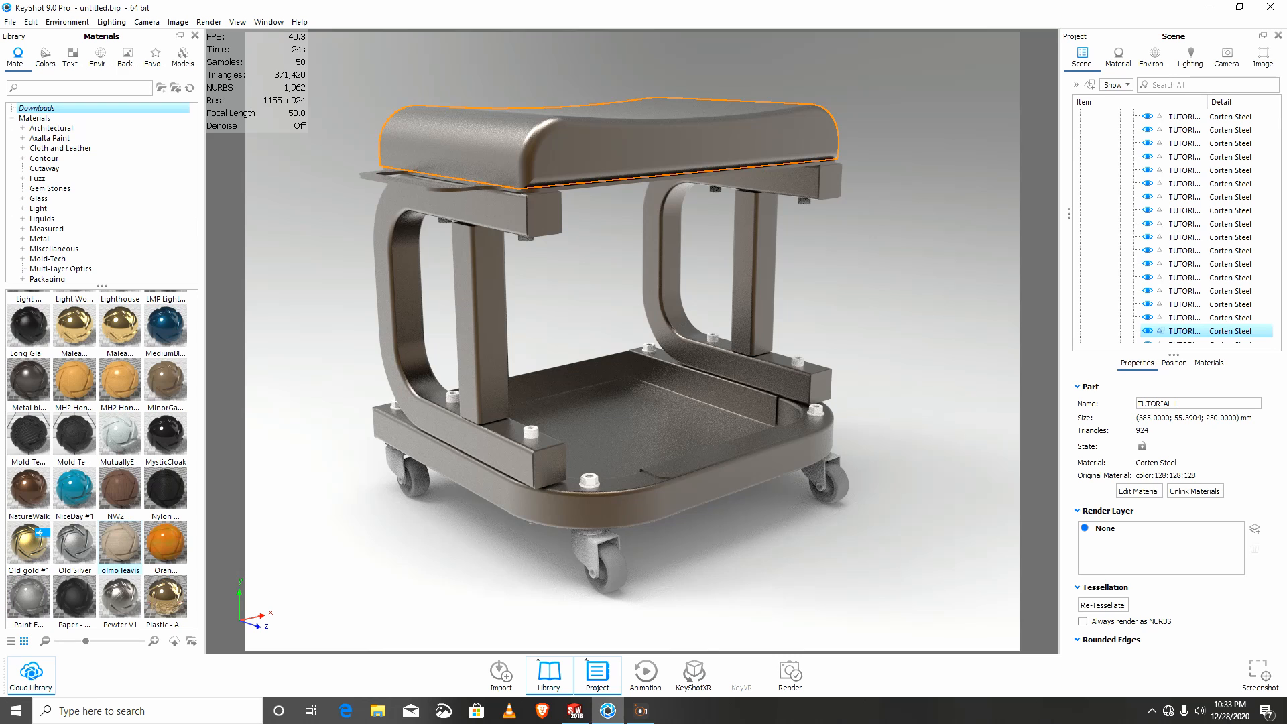
click(29, 437)
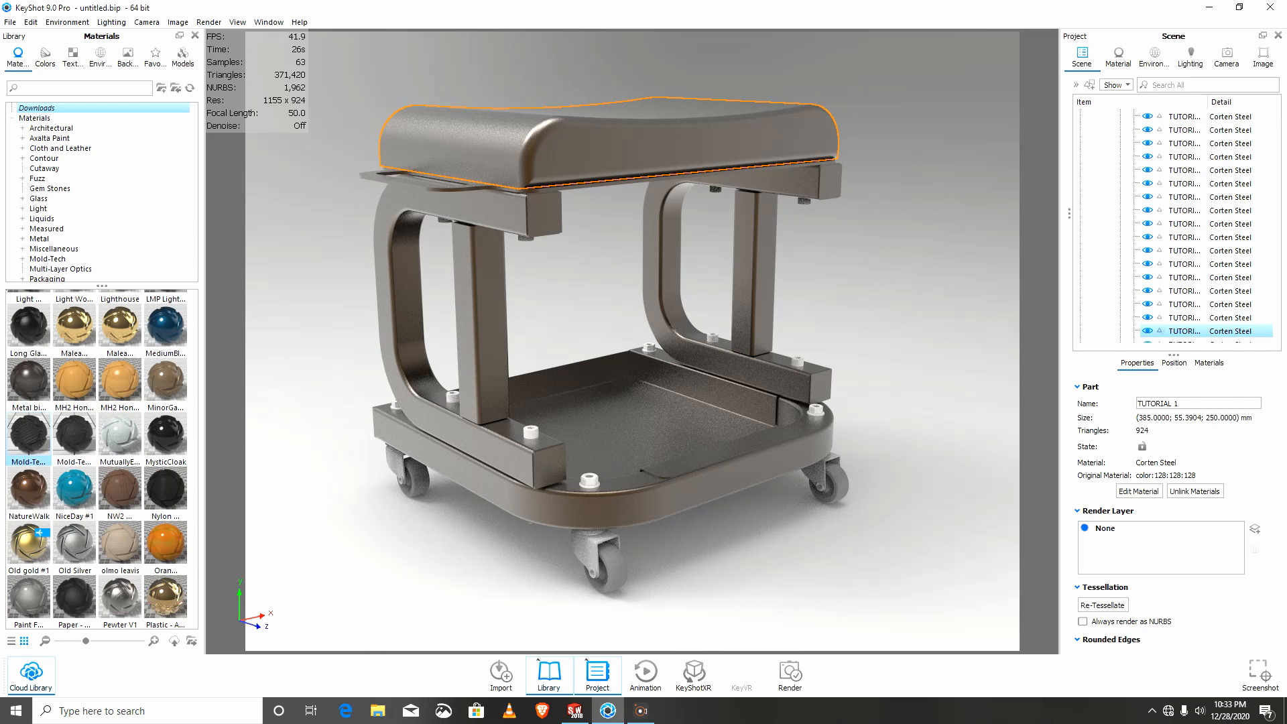
drag(29, 437, 603, 144)
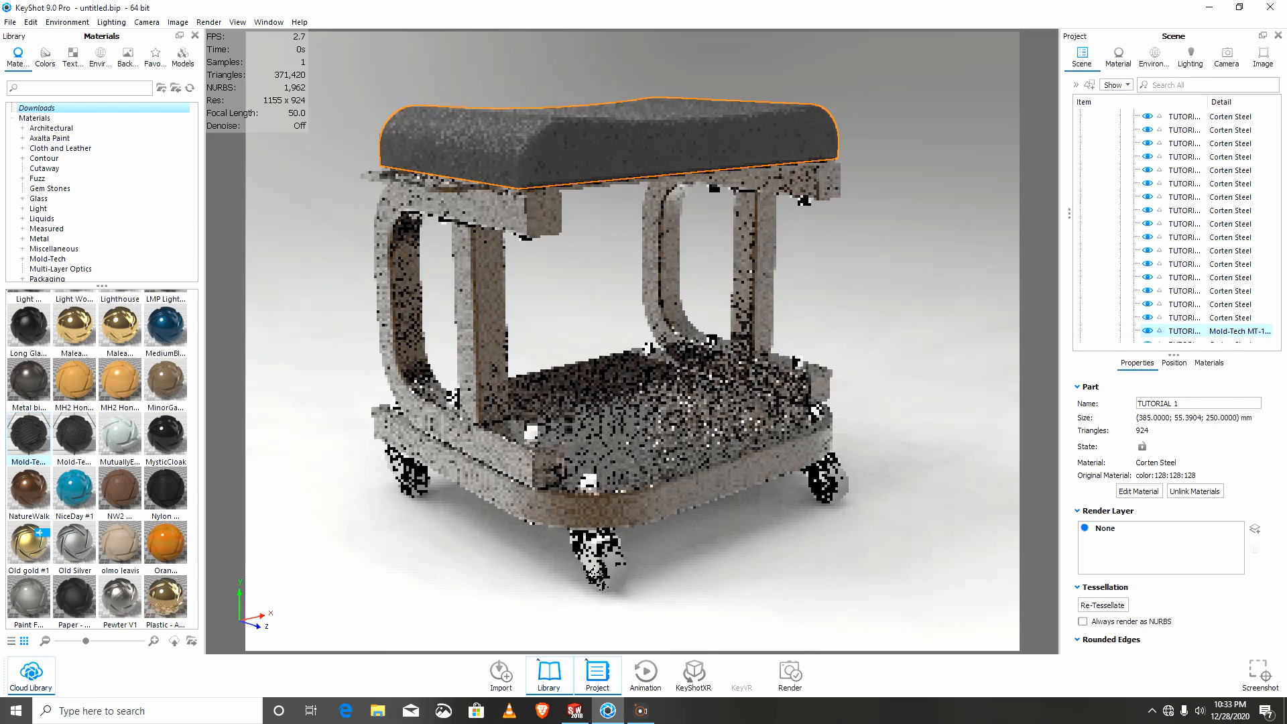
key(Escape)
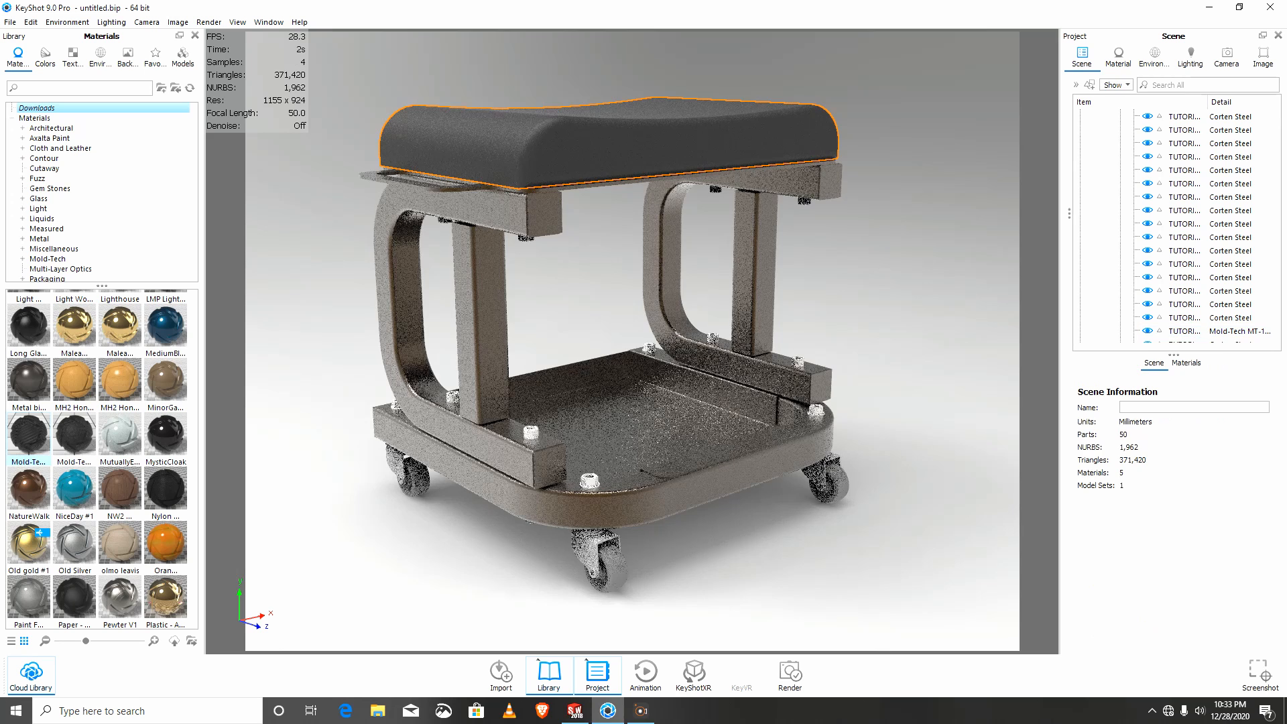
Step: Apply the rough black metal material from the Metal category to the tray between the side frames and clear the selection
click(603, 419)
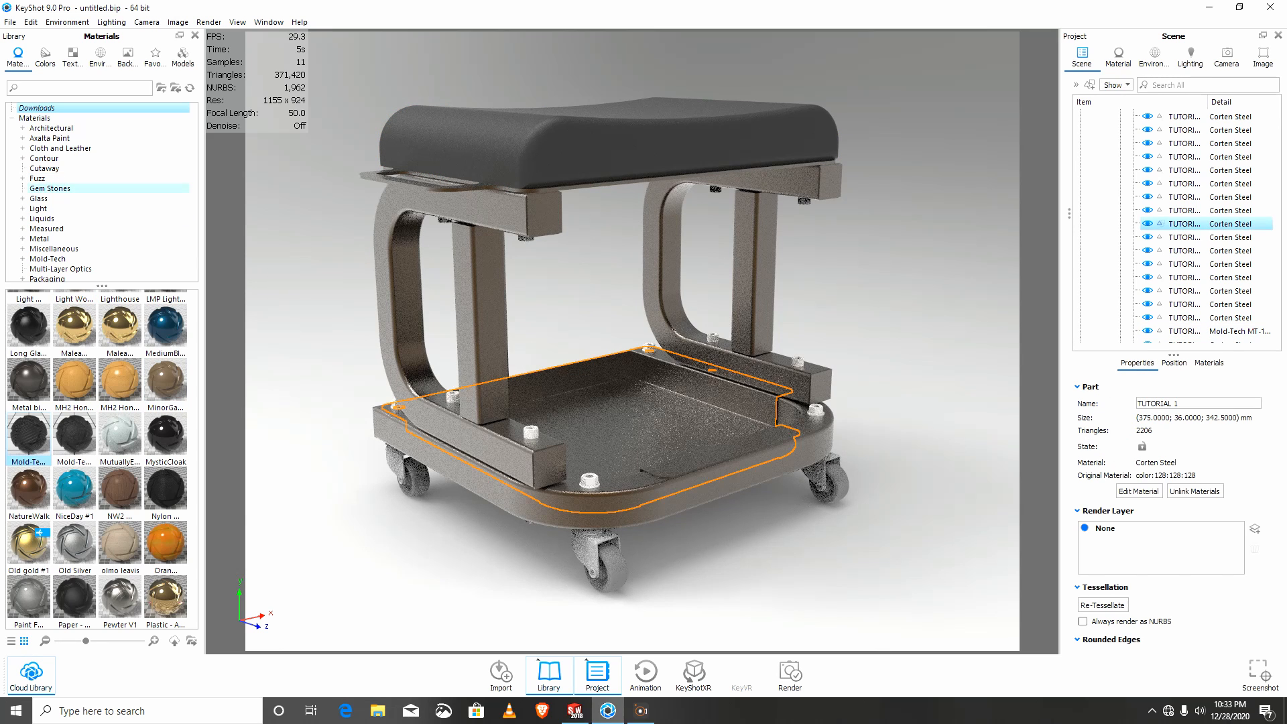
scroll(67, 255, down, 1)
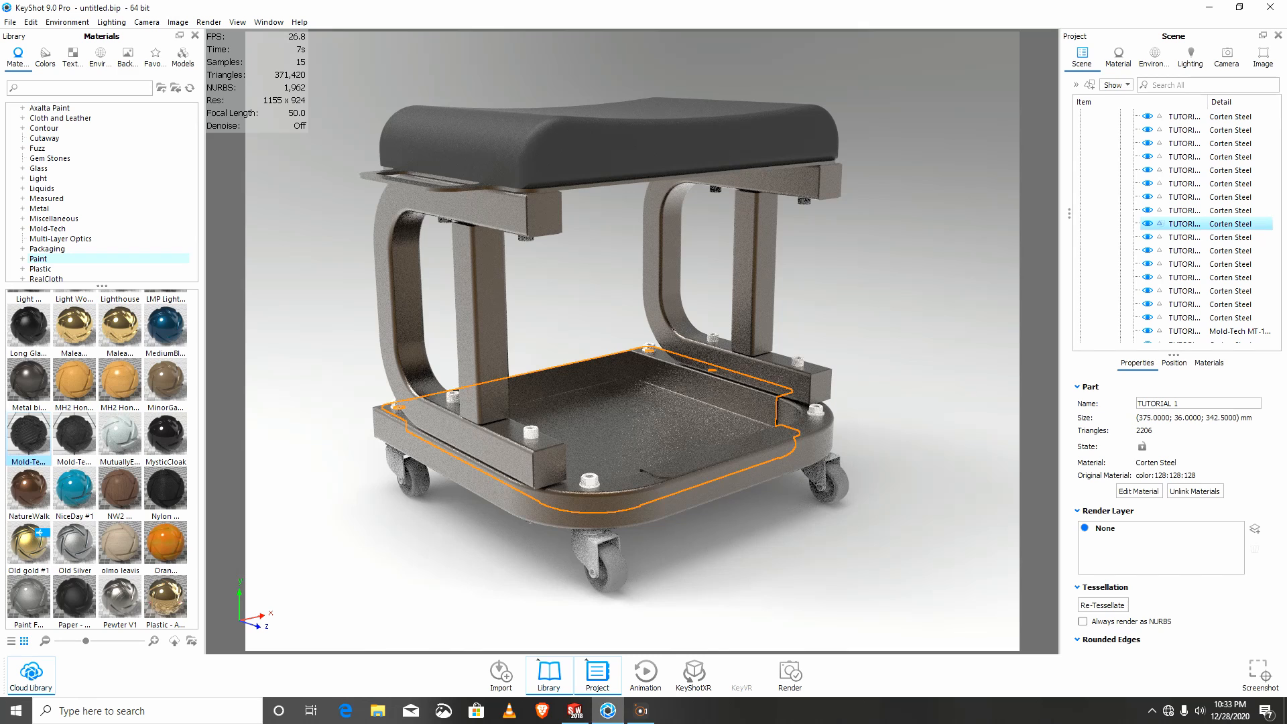
scroll(67, 222, down, 2)
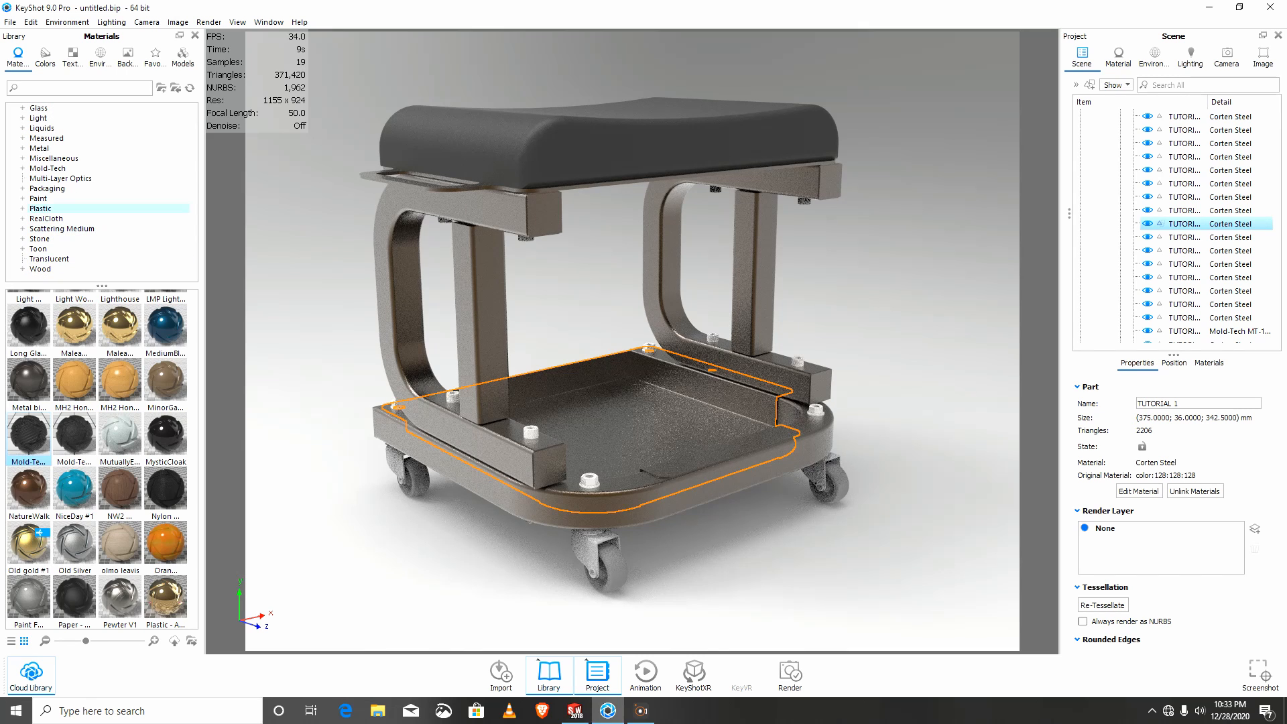
click(38, 147)
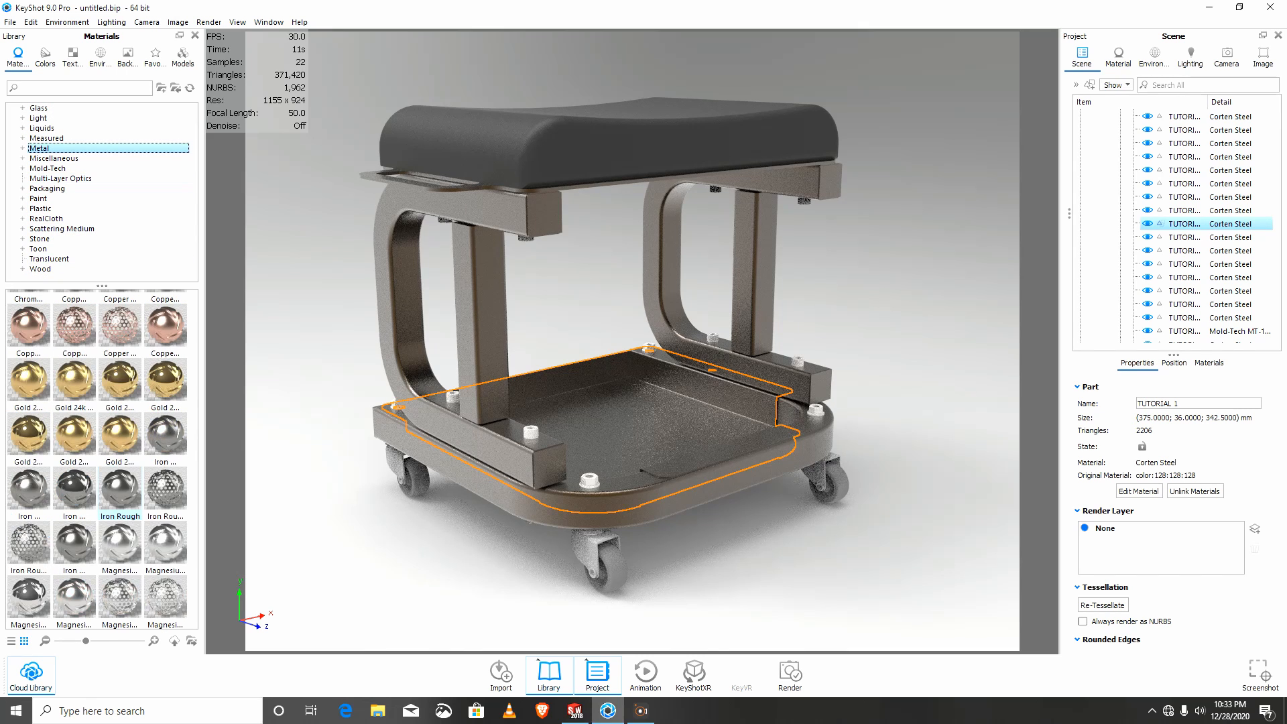
scroll(121, 496, down, 5)
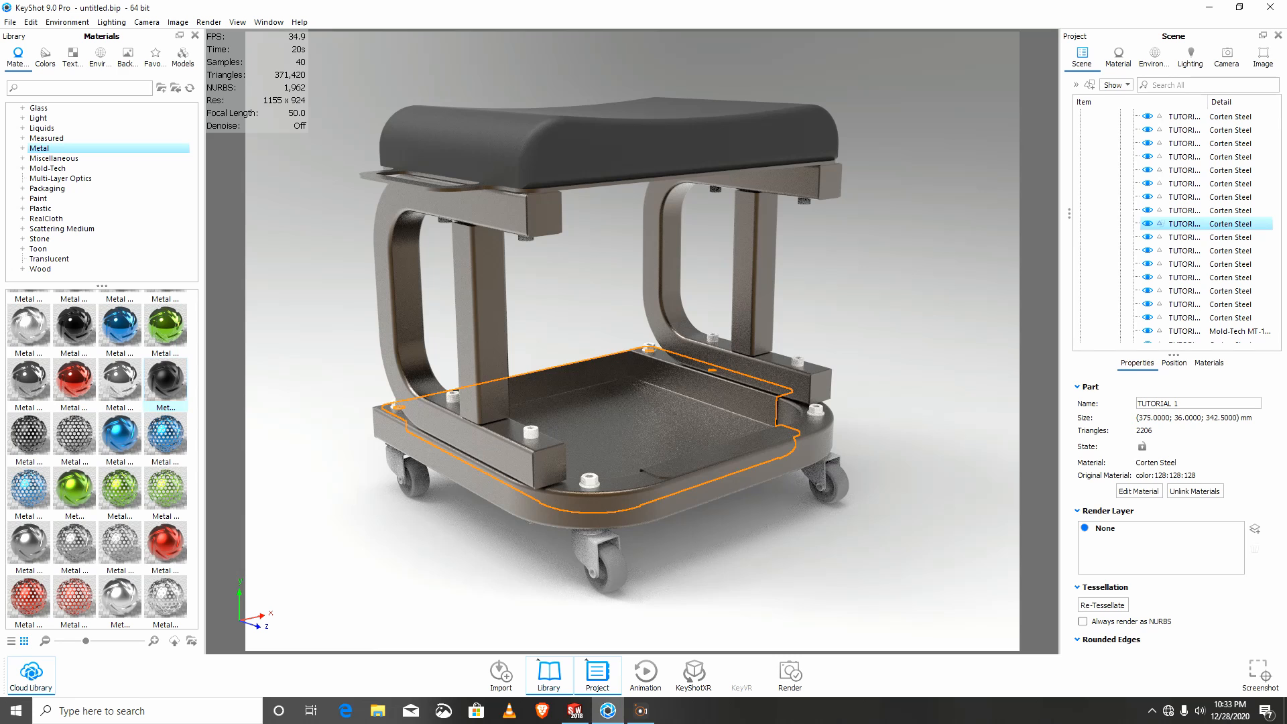
drag(165, 383, 1185, 224)
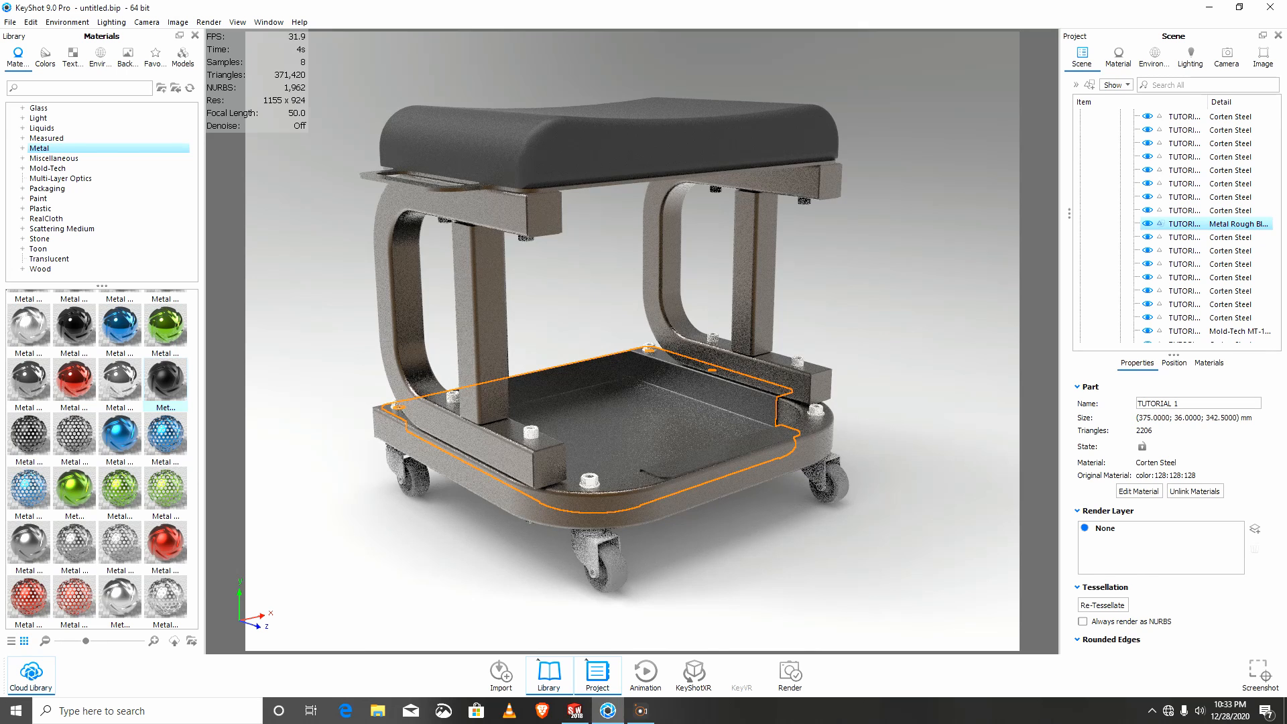
key(Escape)
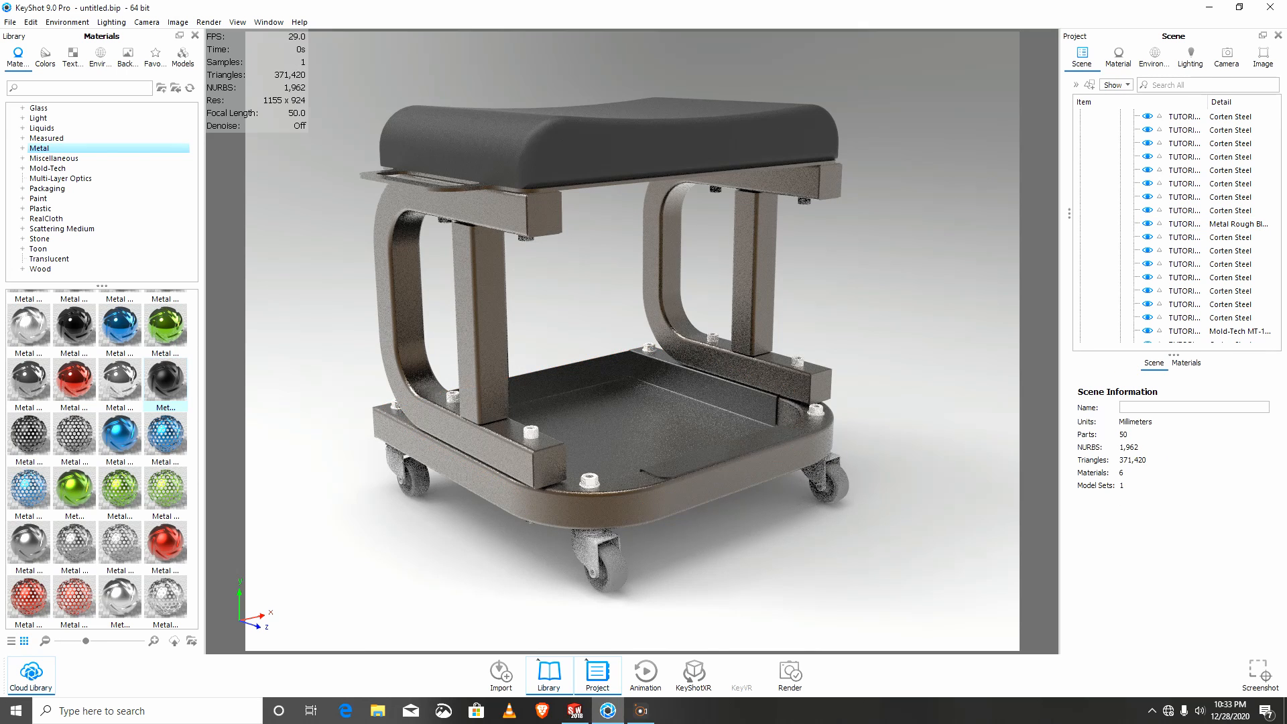
Step: Apply the rough black metal material to all hex flange nuts and socket head screws in the assembly, and clear the selection
drag(671, 336, 687, 385)
scroll(1207, 268, up, 3)
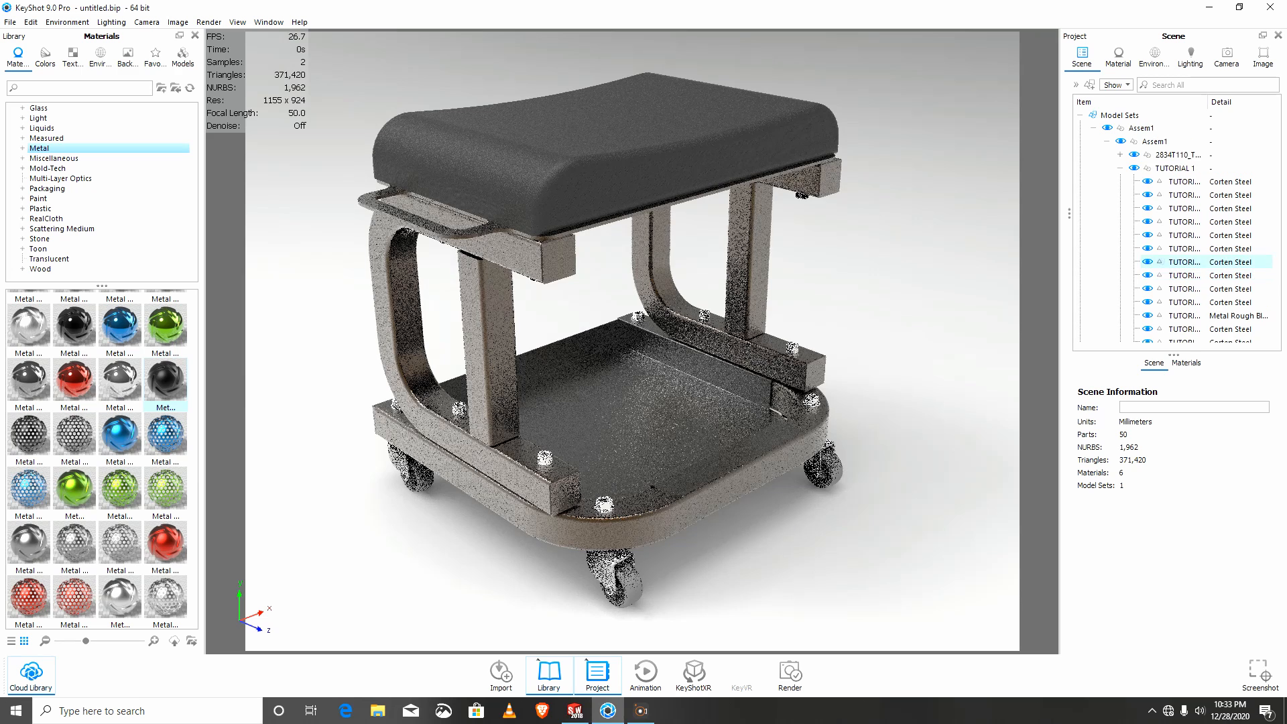
click(1120, 168)
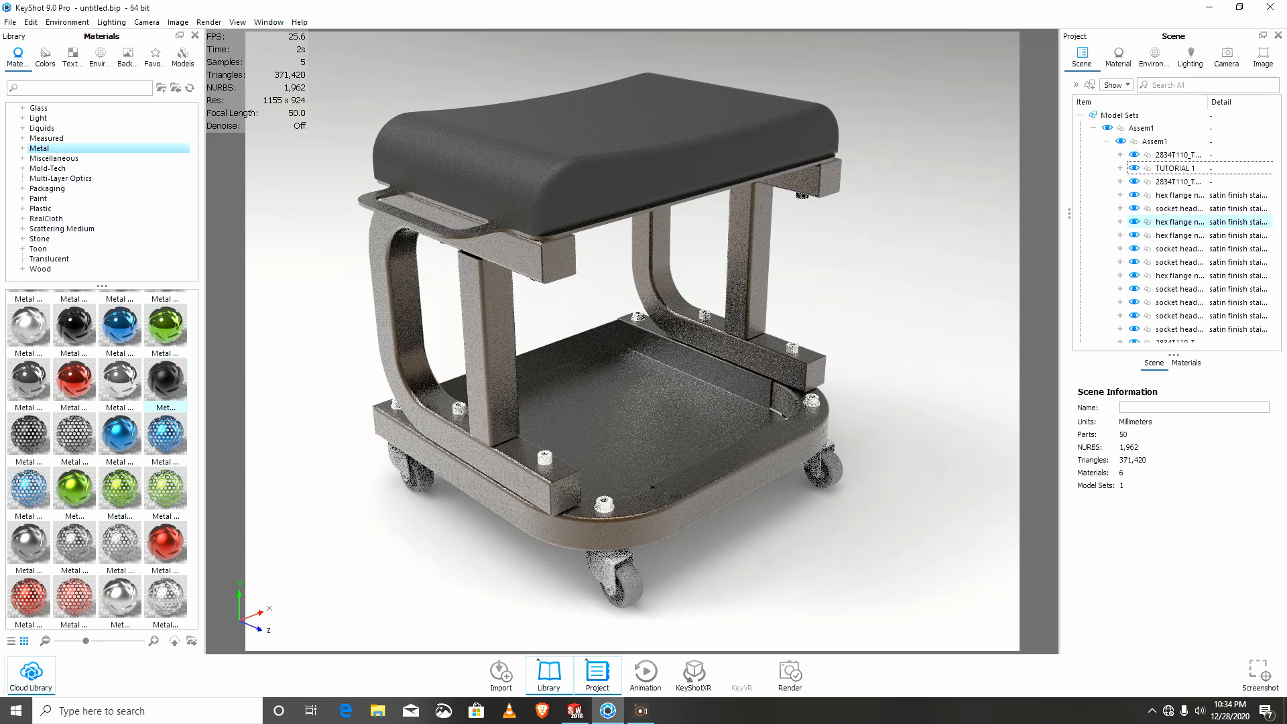
click(1173, 195)
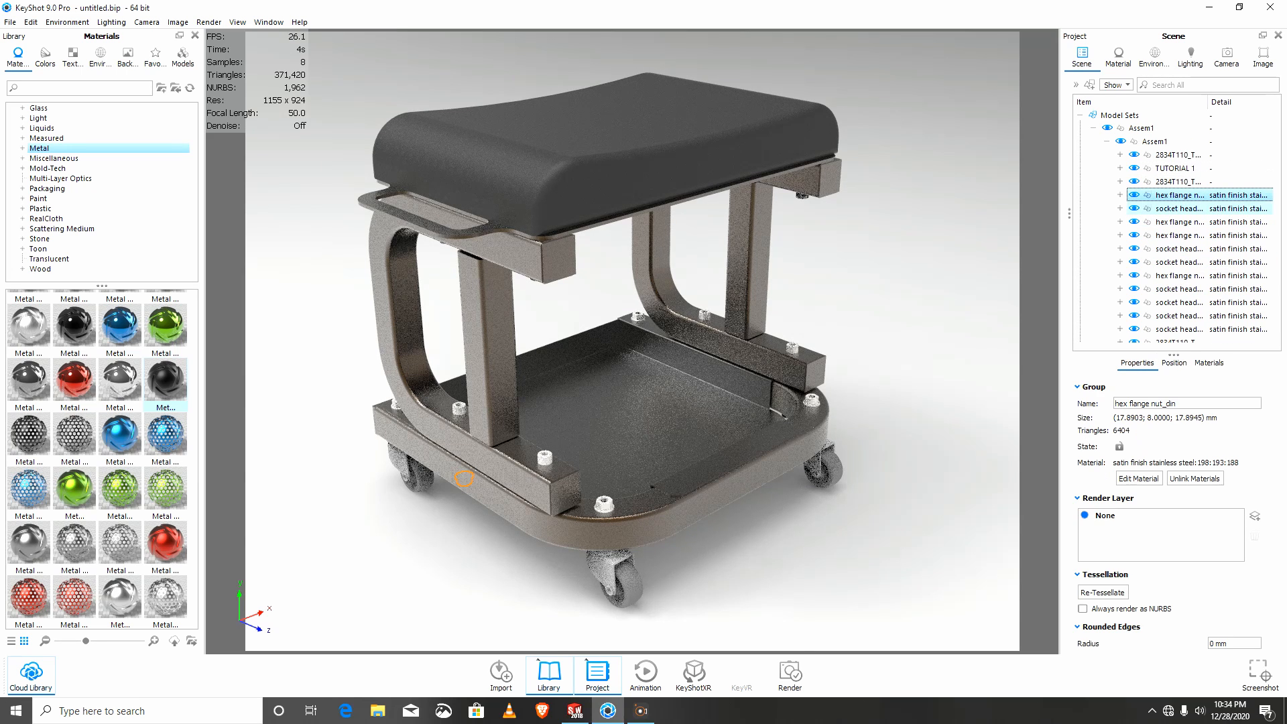
ctrl+click(1179, 208)
ctrl+click(1179, 222)
ctrl+click(1179, 235)
ctrl+click(1178, 249)
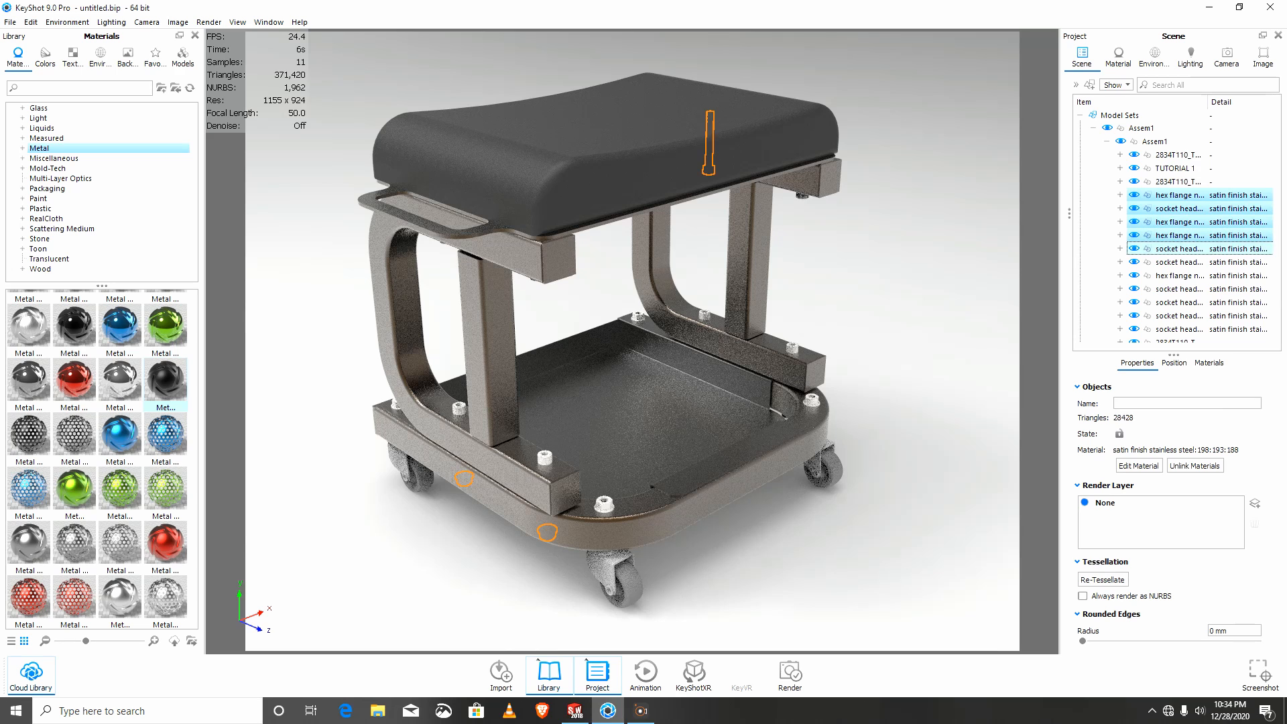
ctrl+click(1178, 262)
ctrl+click(1179, 275)
ctrl+click(1179, 289)
ctrl+click(1179, 302)
ctrl+click(1179, 316)
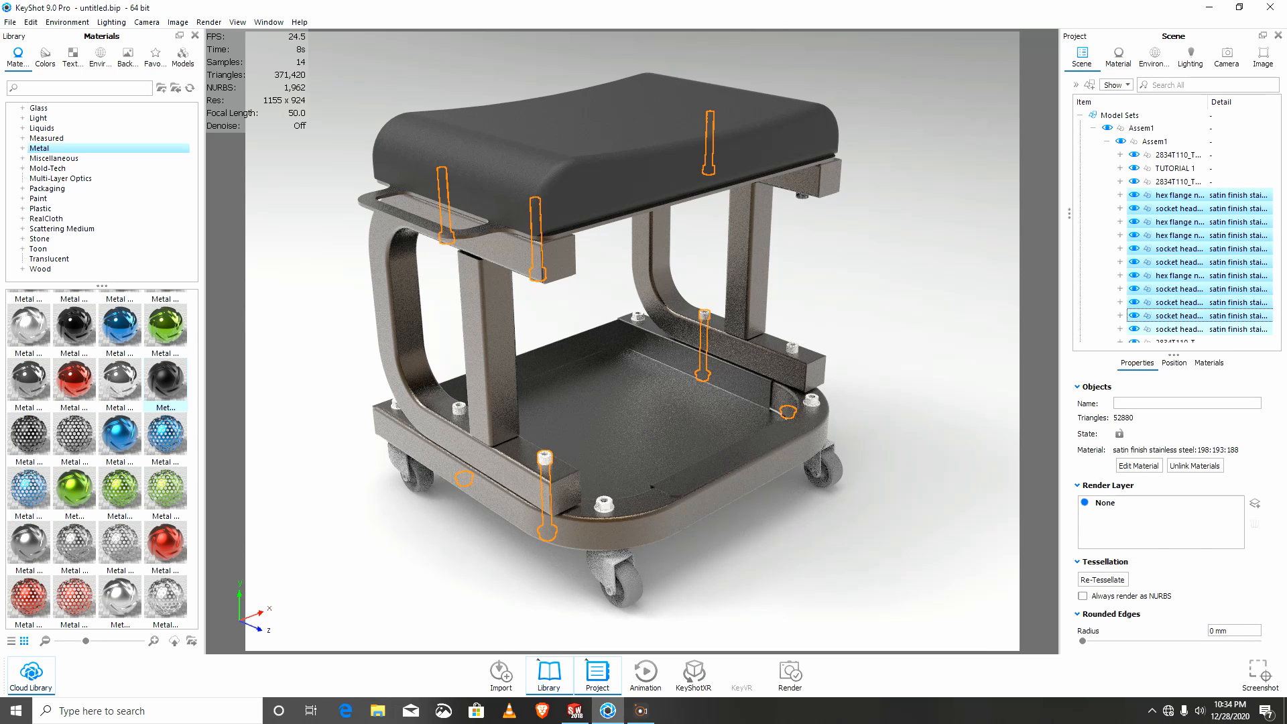
ctrl+click(1179, 329)
ctrl+click(1178, 342)
scroll(1176, 295, down, 2)
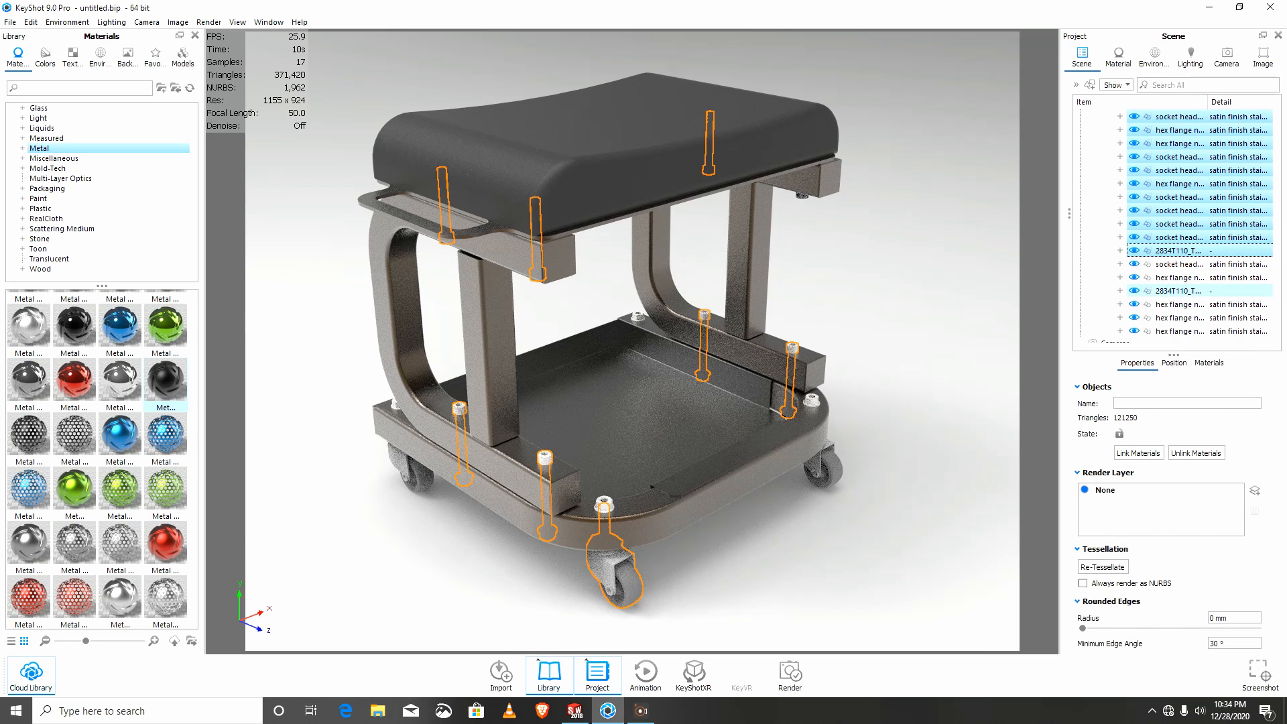
ctrl+click(1179, 250)
ctrl+click(1179, 264)
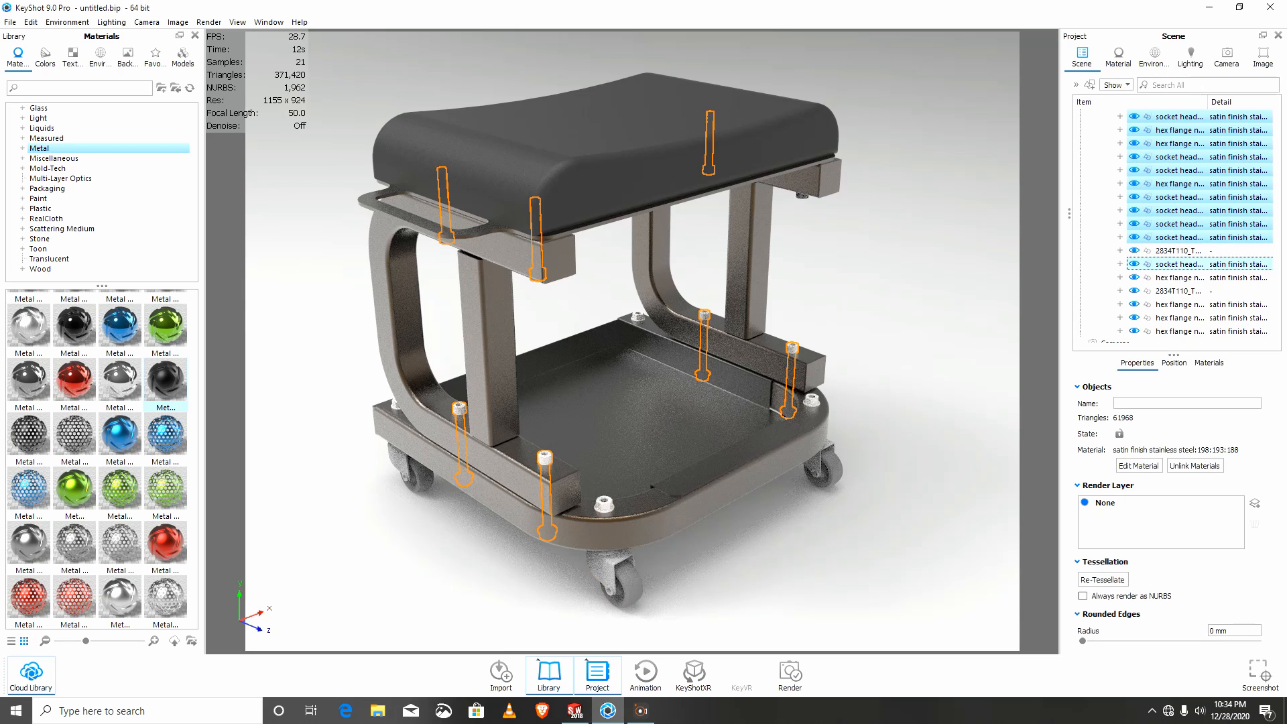
ctrl+click(1179, 277)
ctrl+click(1178, 304)
ctrl+click(1179, 318)
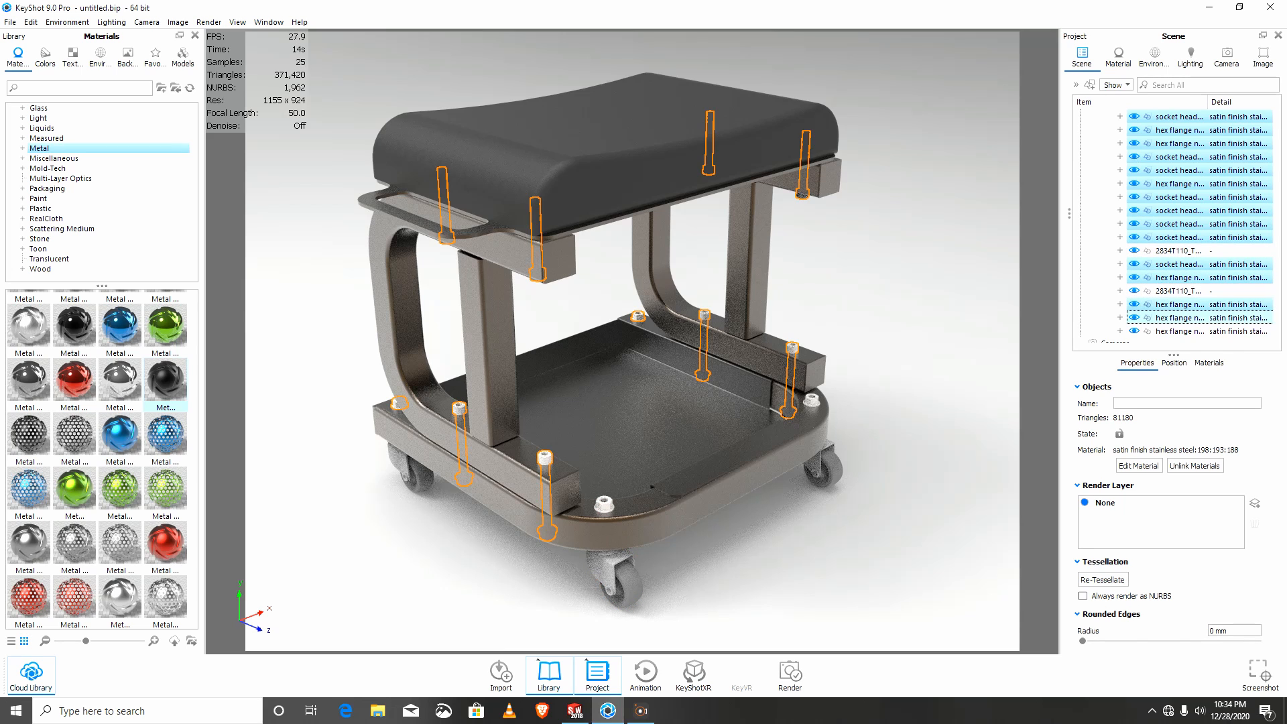
ctrl+click(1179, 331)
scroll(1177, 228, down, 1)
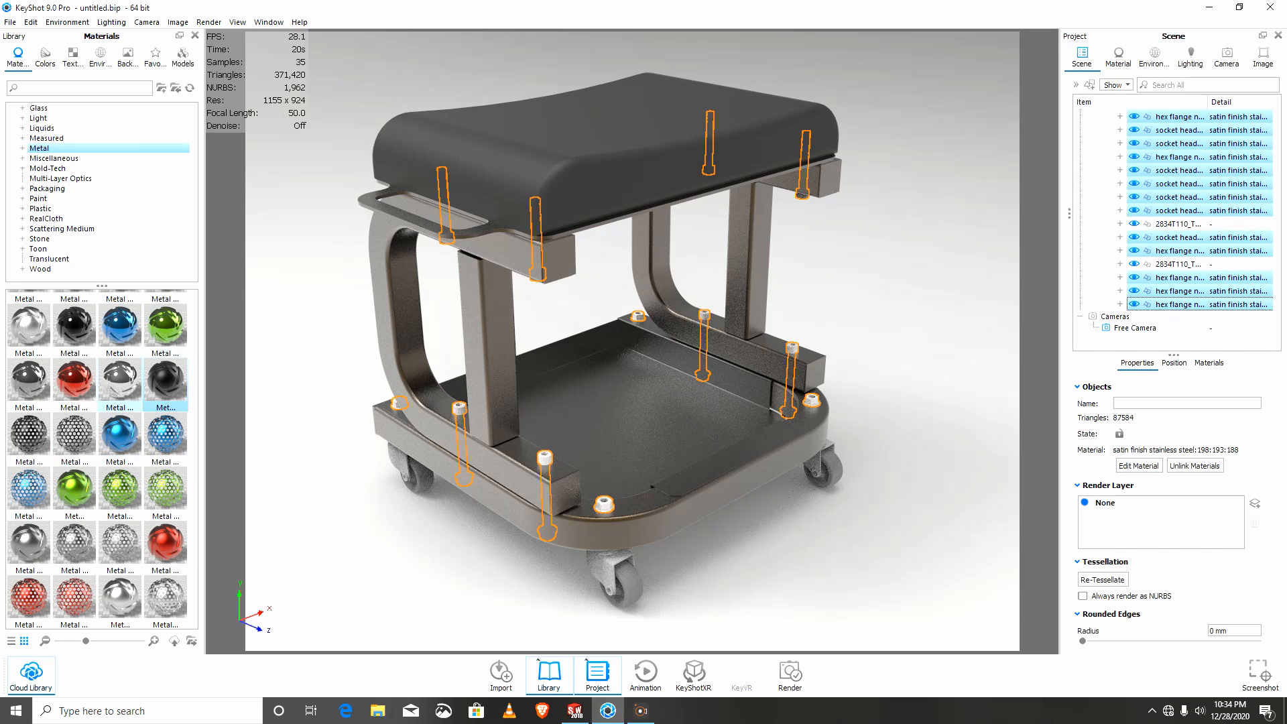
drag(166, 384, 1173, 171)
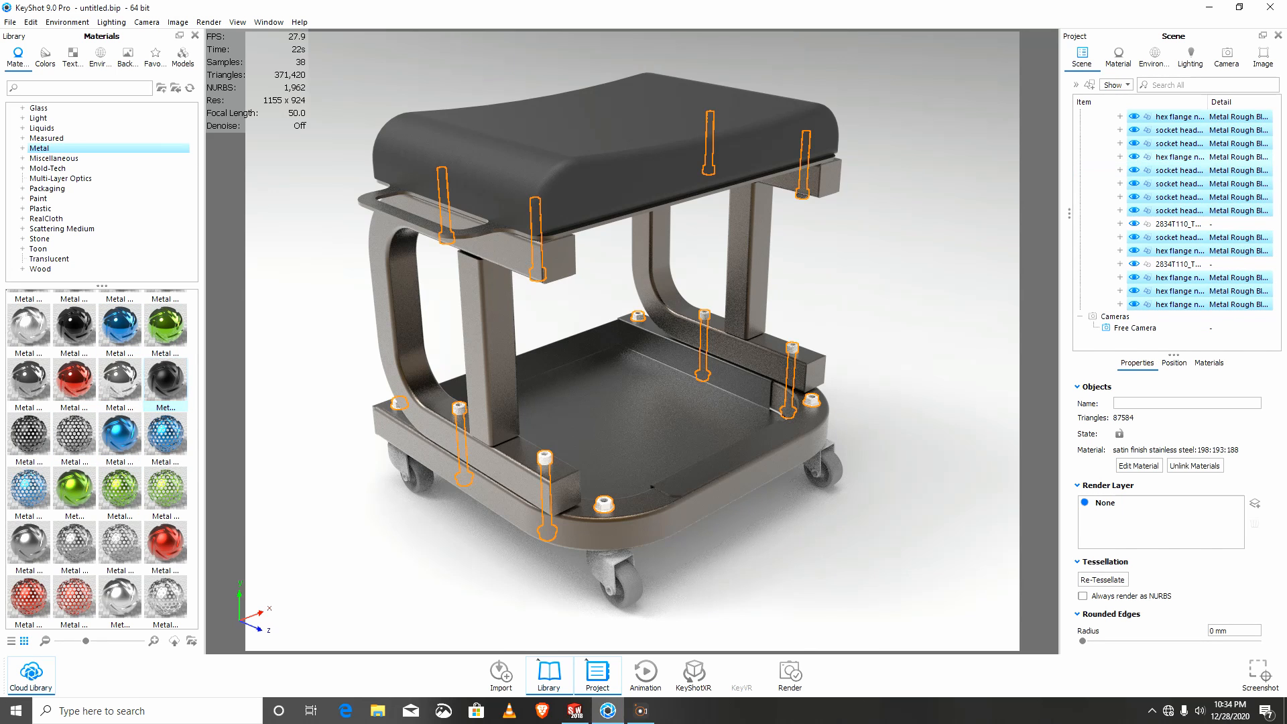
key(Escape)
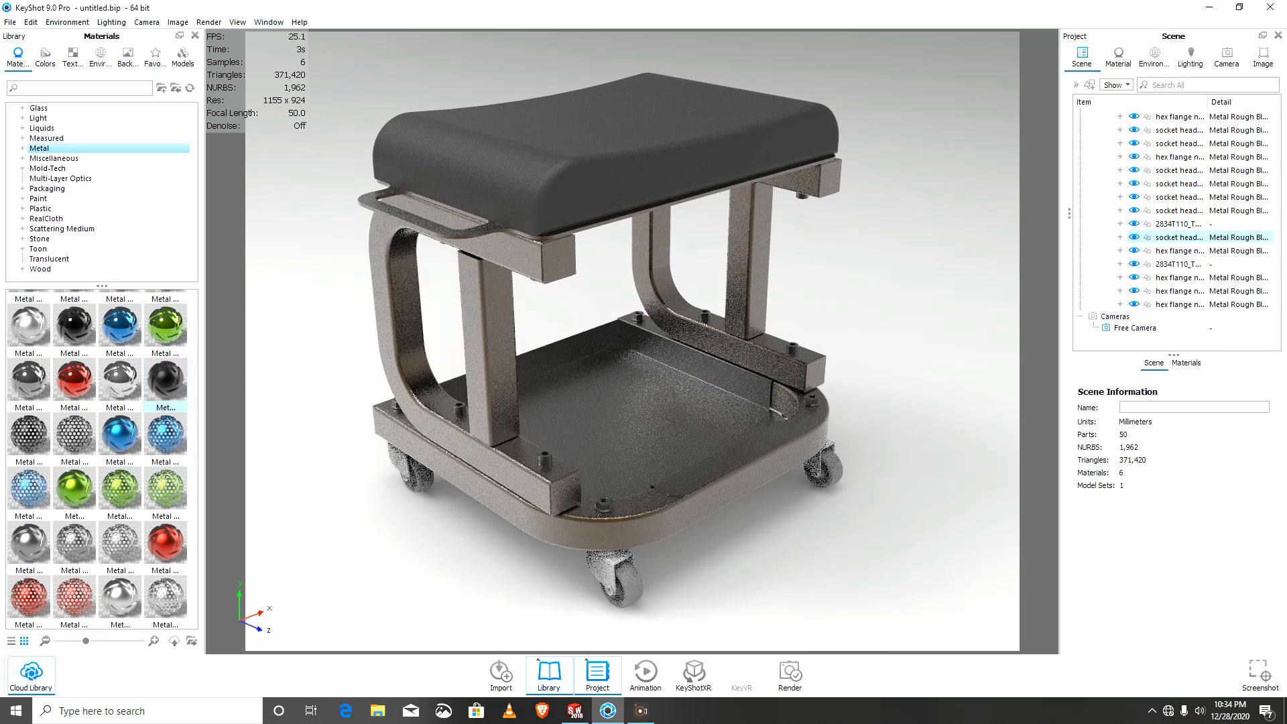
Step: Find chrome materials in the library and apply Chrome Rough to all four threaded-stem swivel casters
click(1178, 224)
scroll(1173, 250, up, 2)
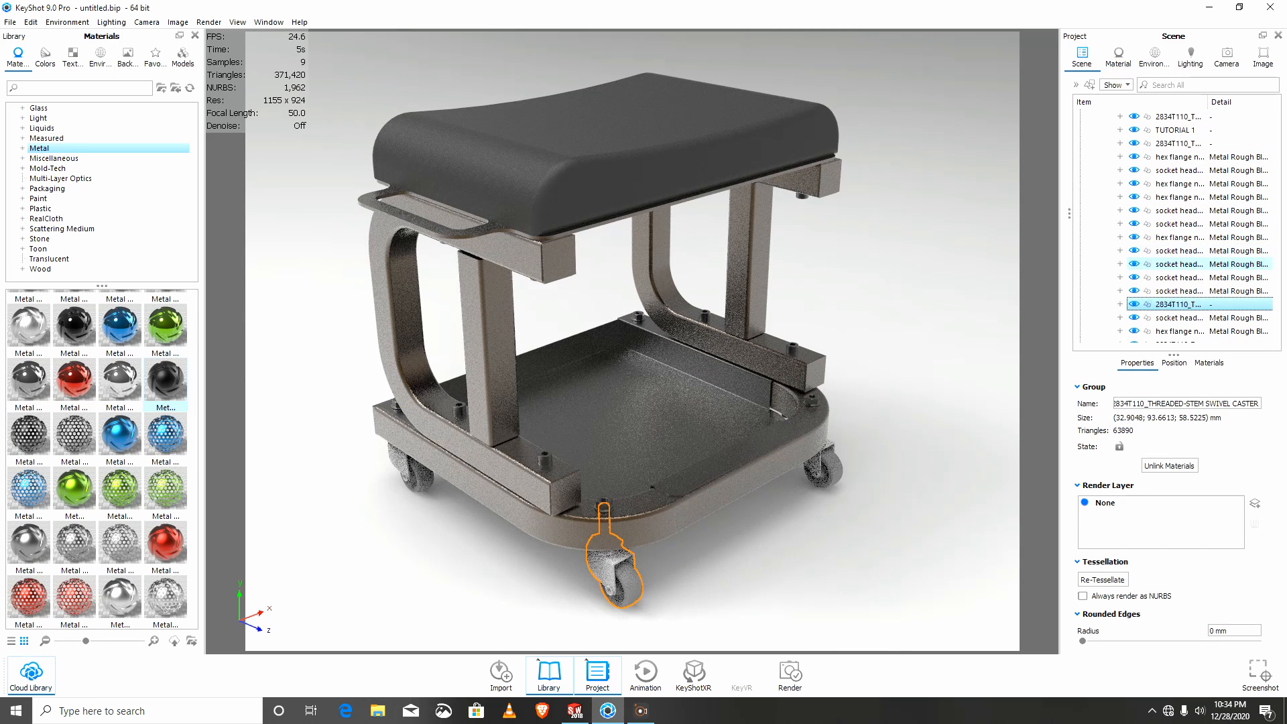
ctrl+click(1177, 143)
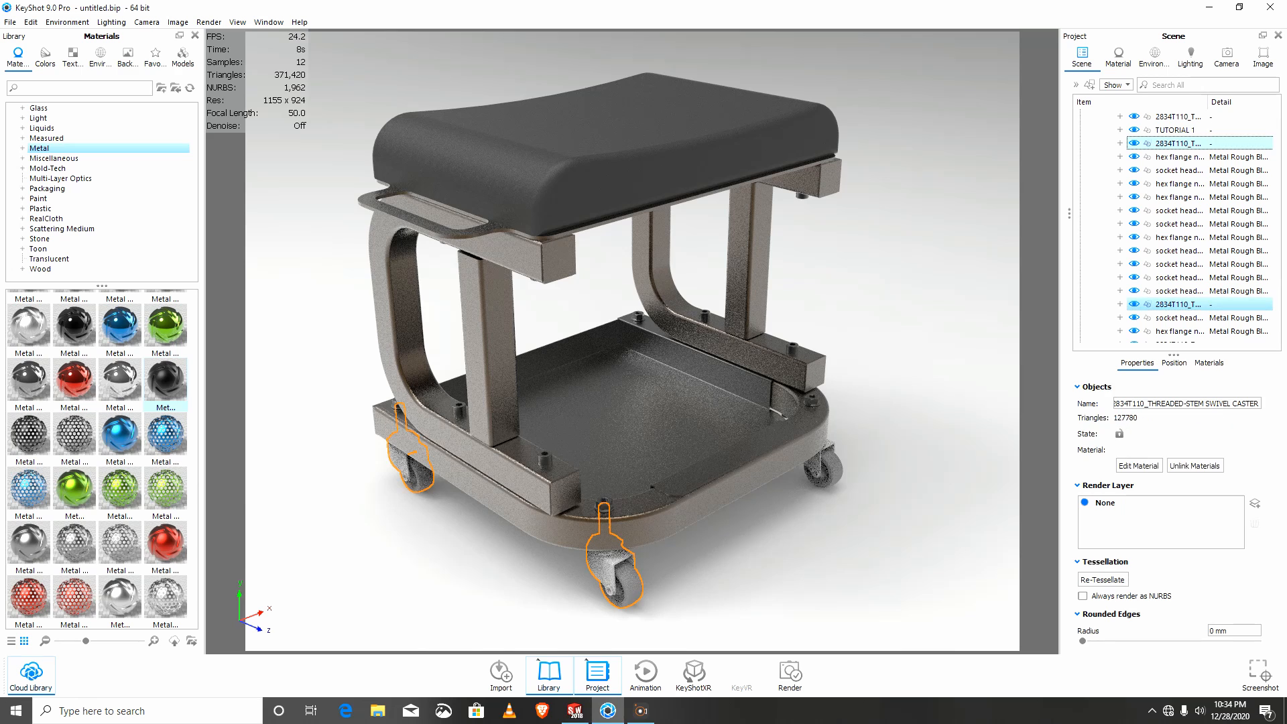
ctrl+click(1178, 116)
scroll(1177, 208, up, 1)
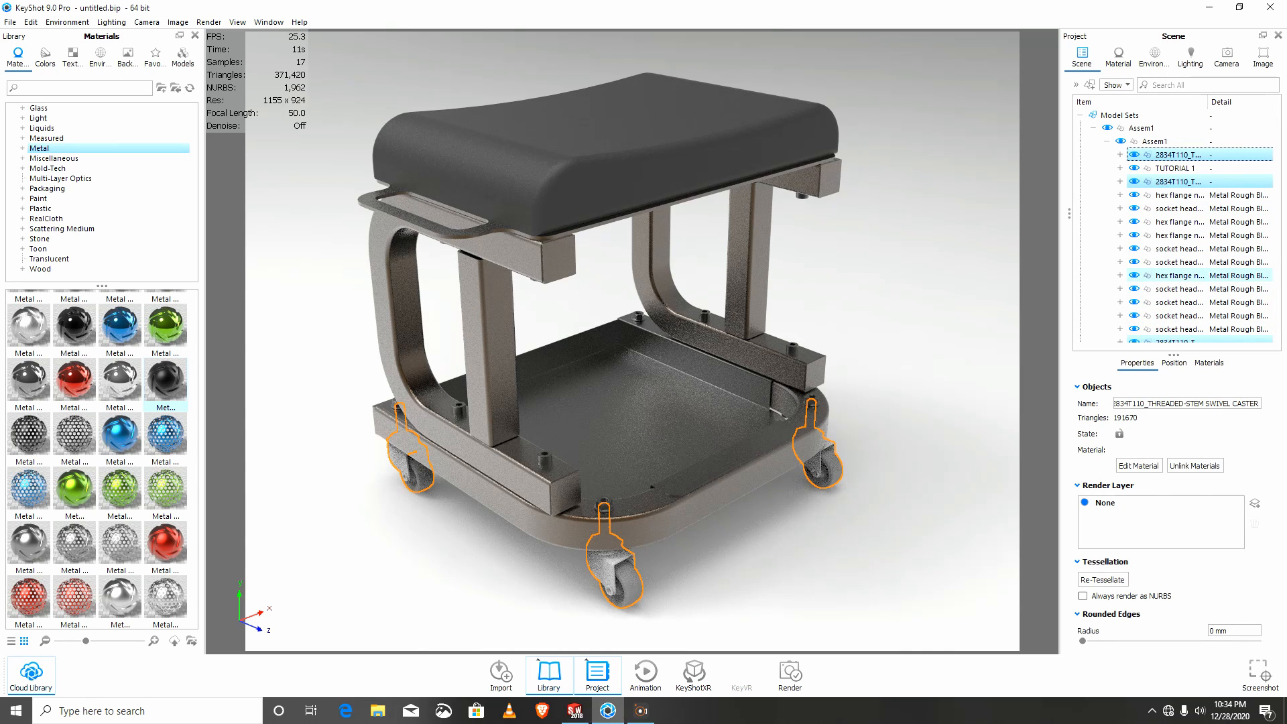
scroll(1178, 276, down, 2)
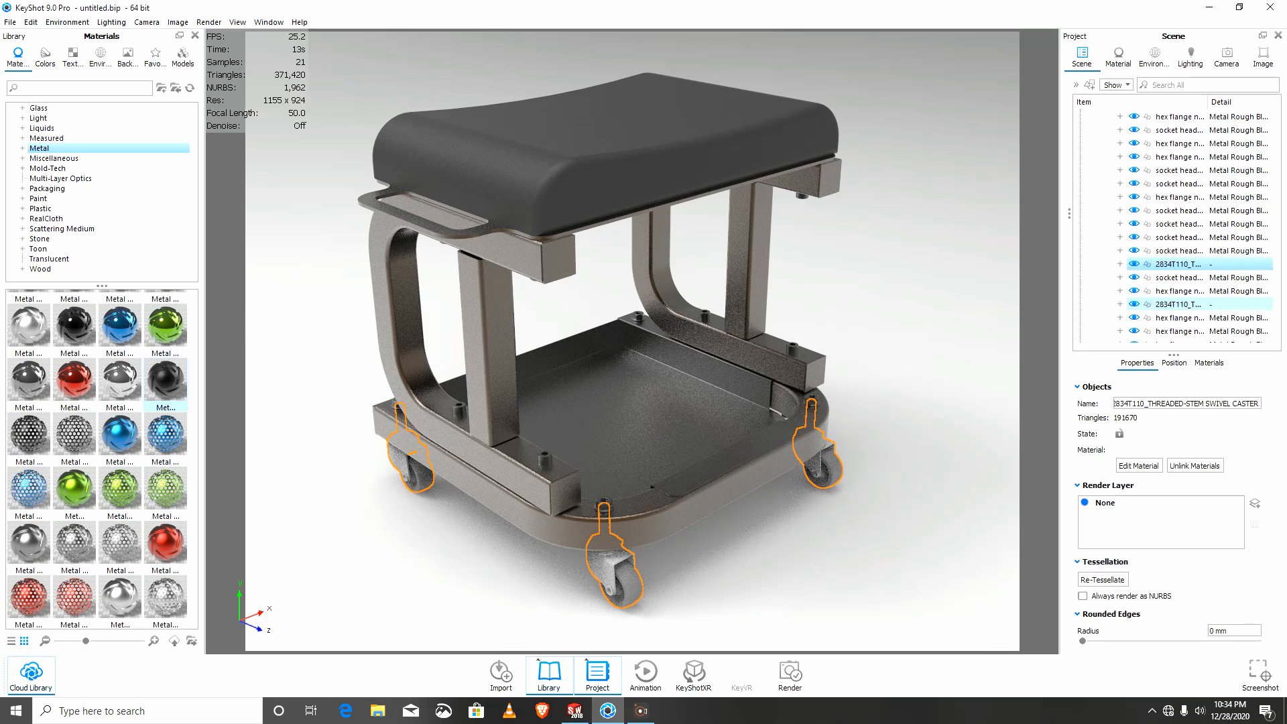
ctrl+click(1178, 304)
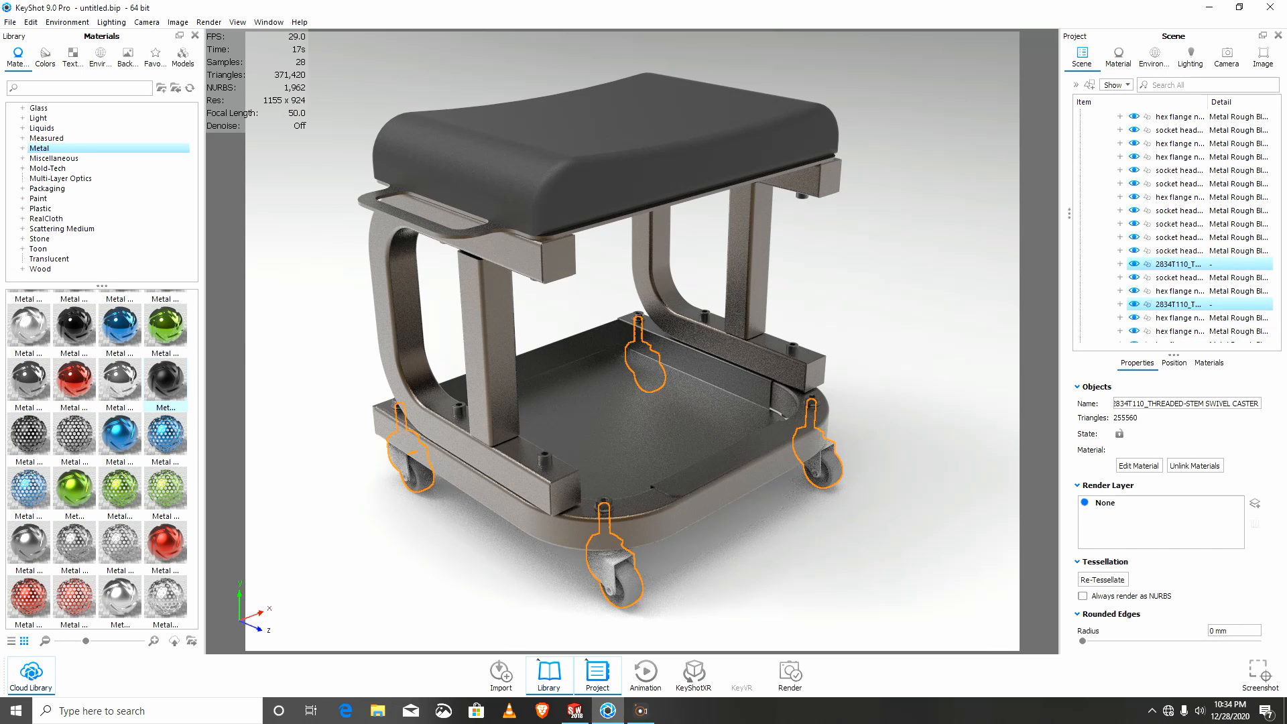
text(CHROM)
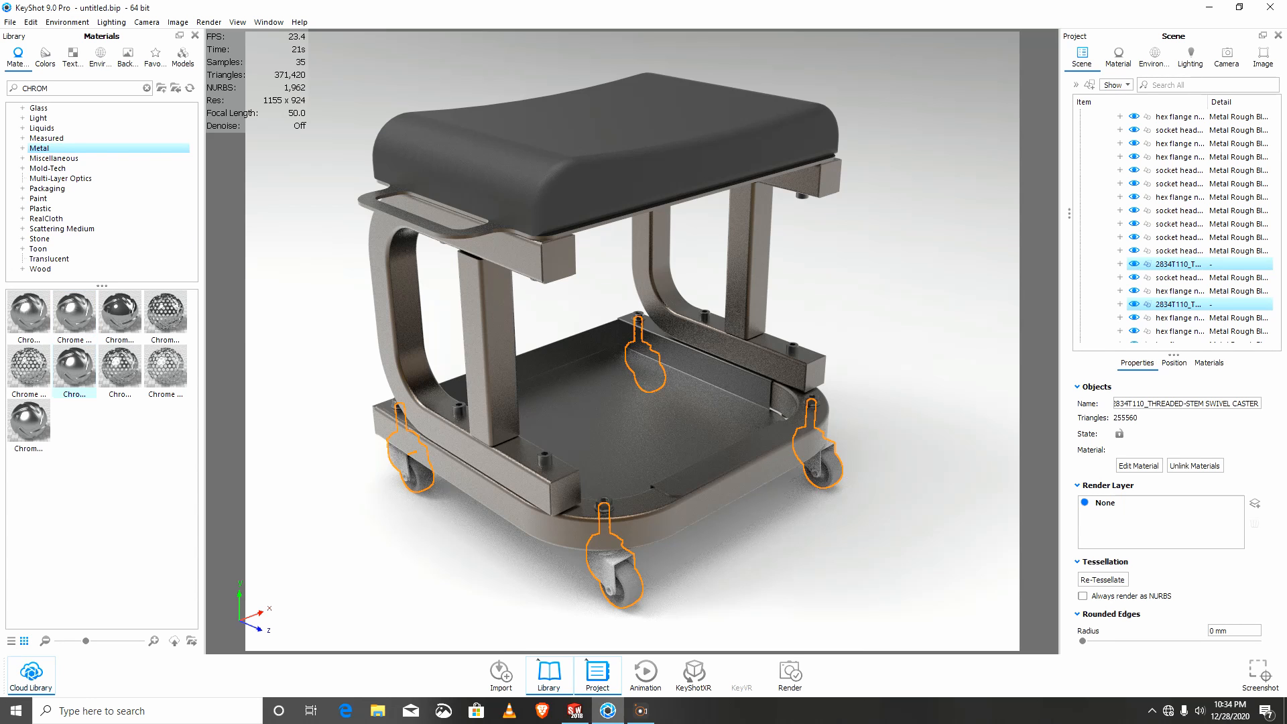
drag(75, 368, 1178, 252)
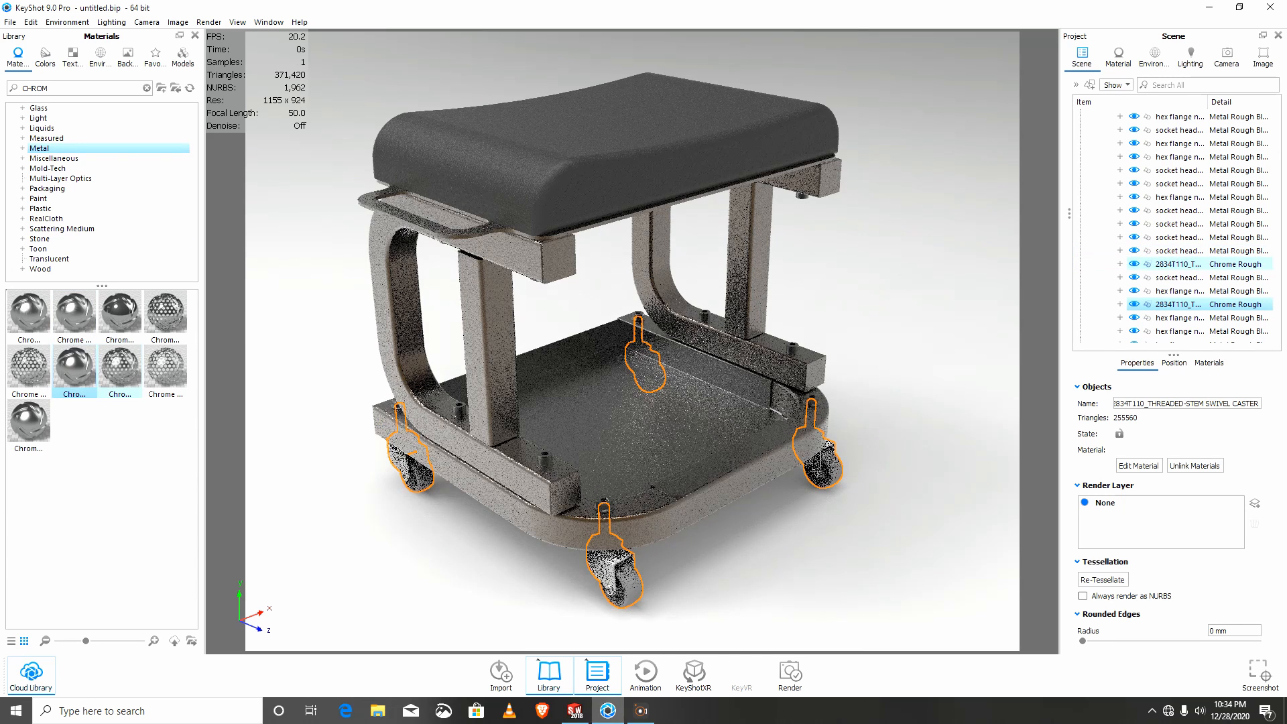
drag(697, 483, 697, 469)
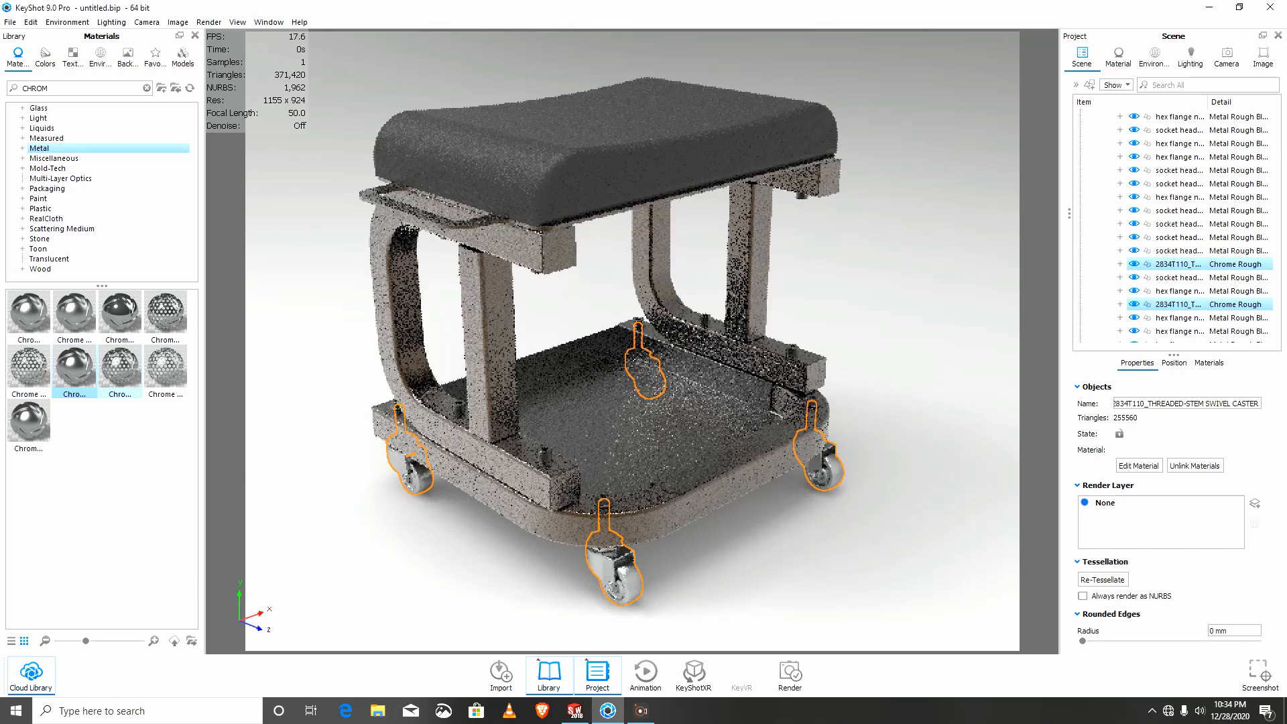
click(623, 584)
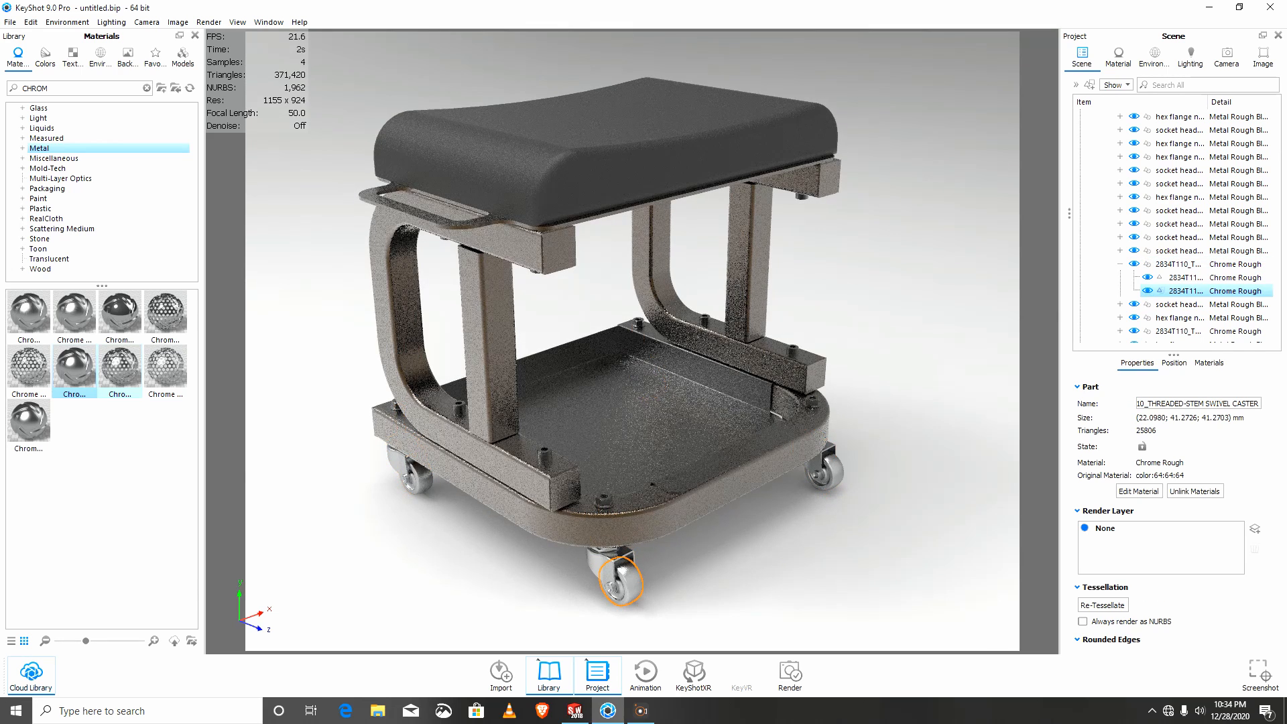
ctrl+click(824, 471)
ctrl+click(420, 479)
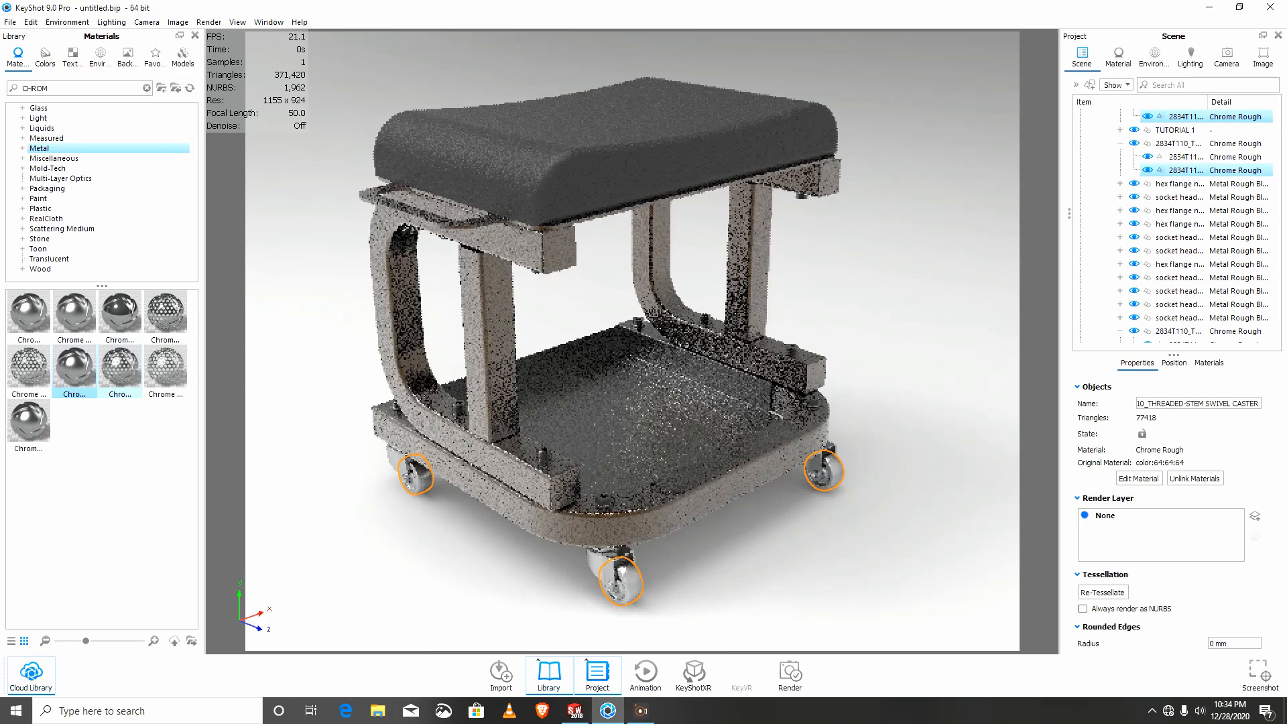
click(470, 583)
Step: Find rubber materials in the library, apply Rubber to the wheels of all four casters, and clear the selection
drag(670, 429, 329, 377)
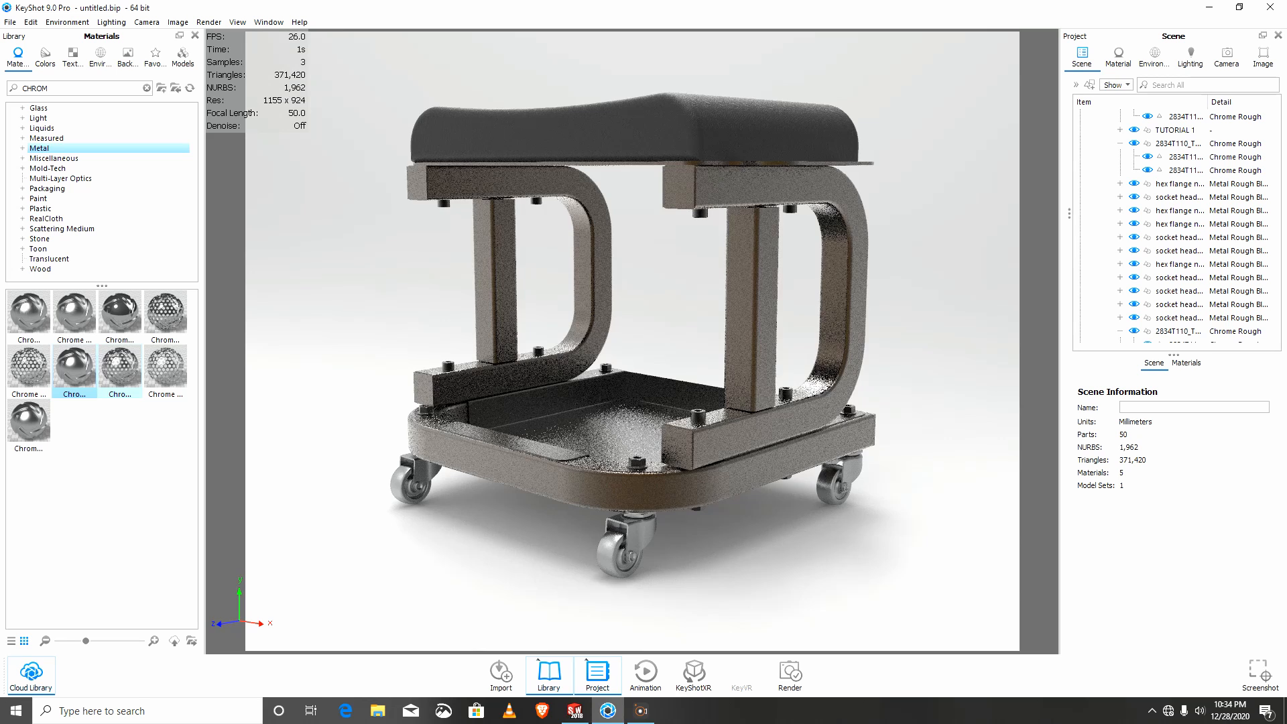
click(618, 555)
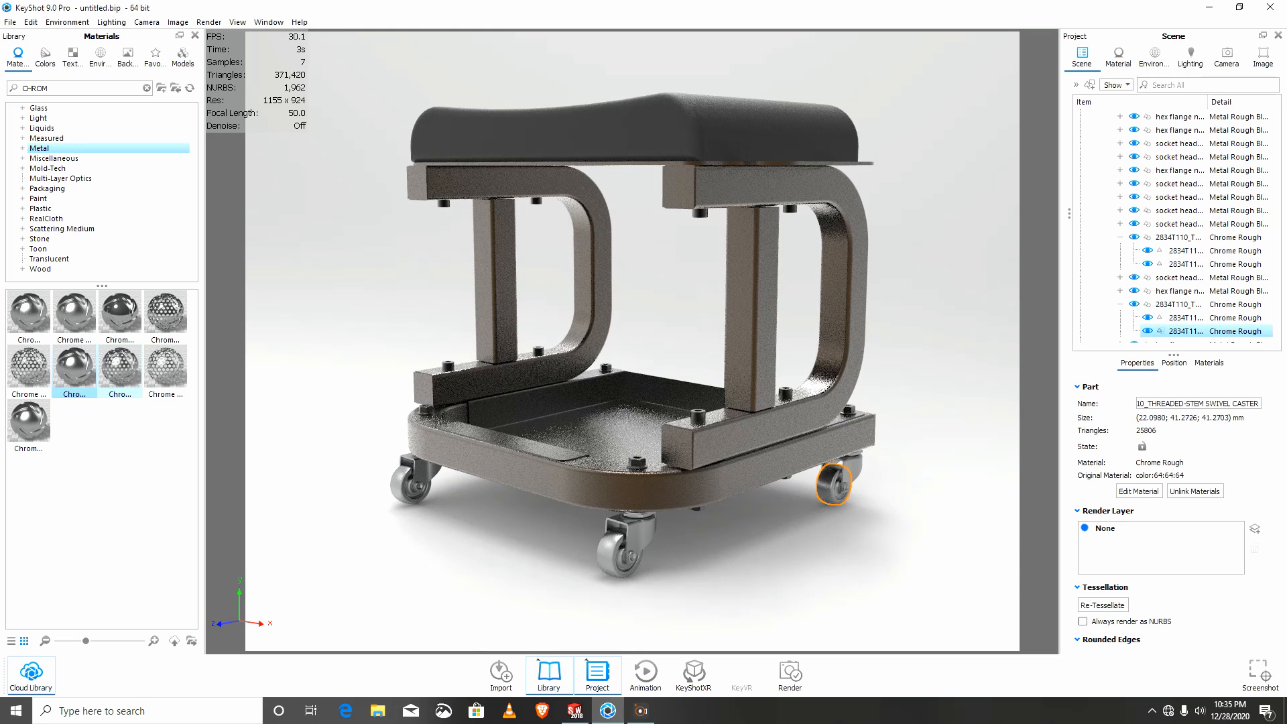
ctrl+click(618, 555)
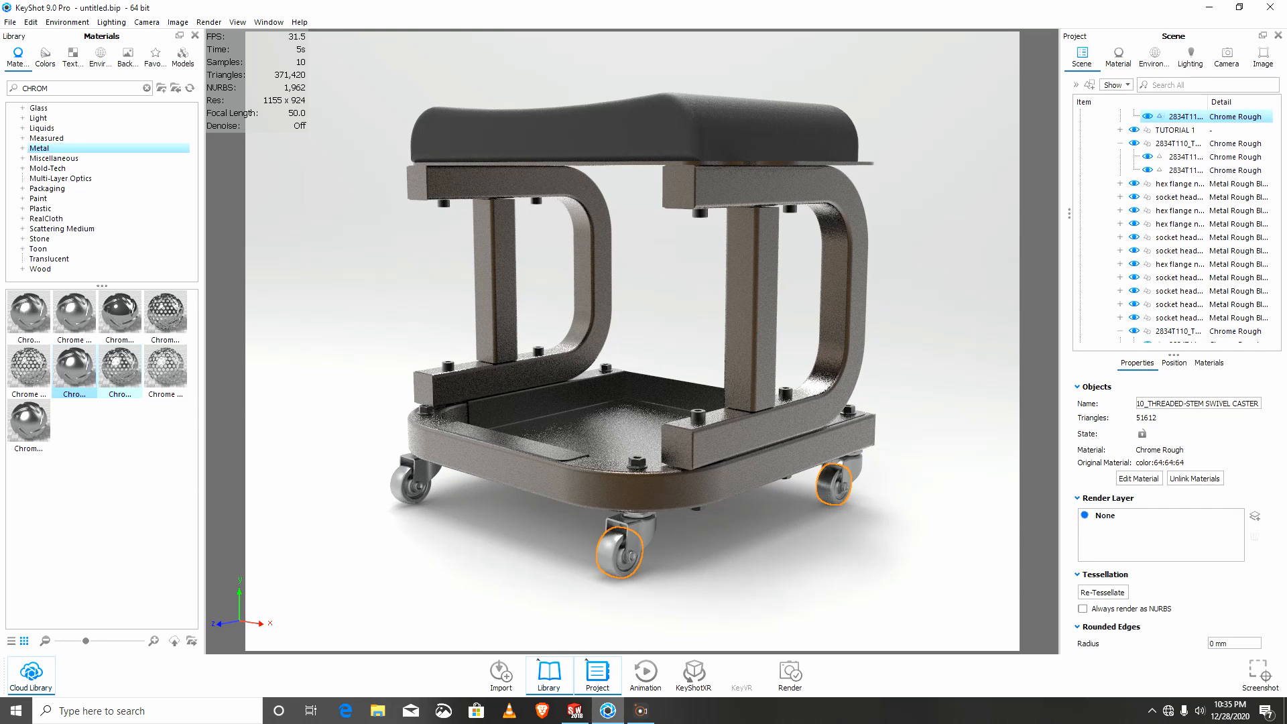
ctrl+click(410, 487)
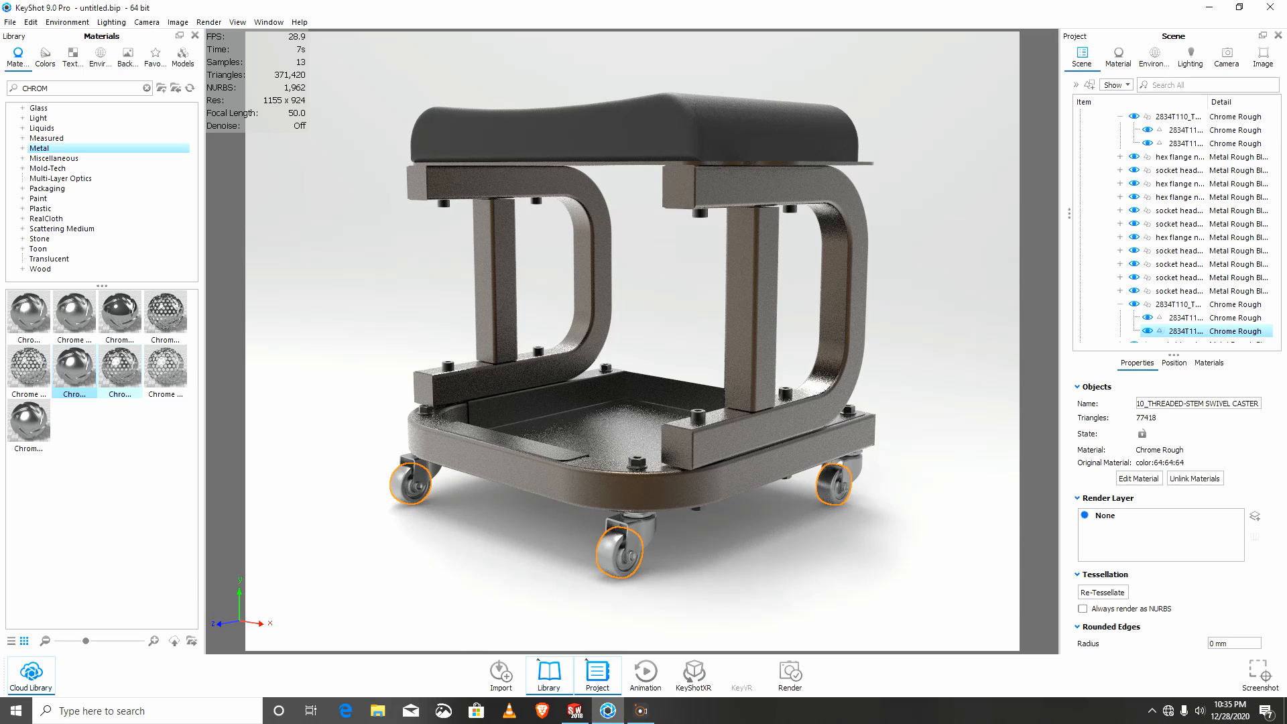
drag(510, 554, 730, 523)
ctrl+click(417, 481)
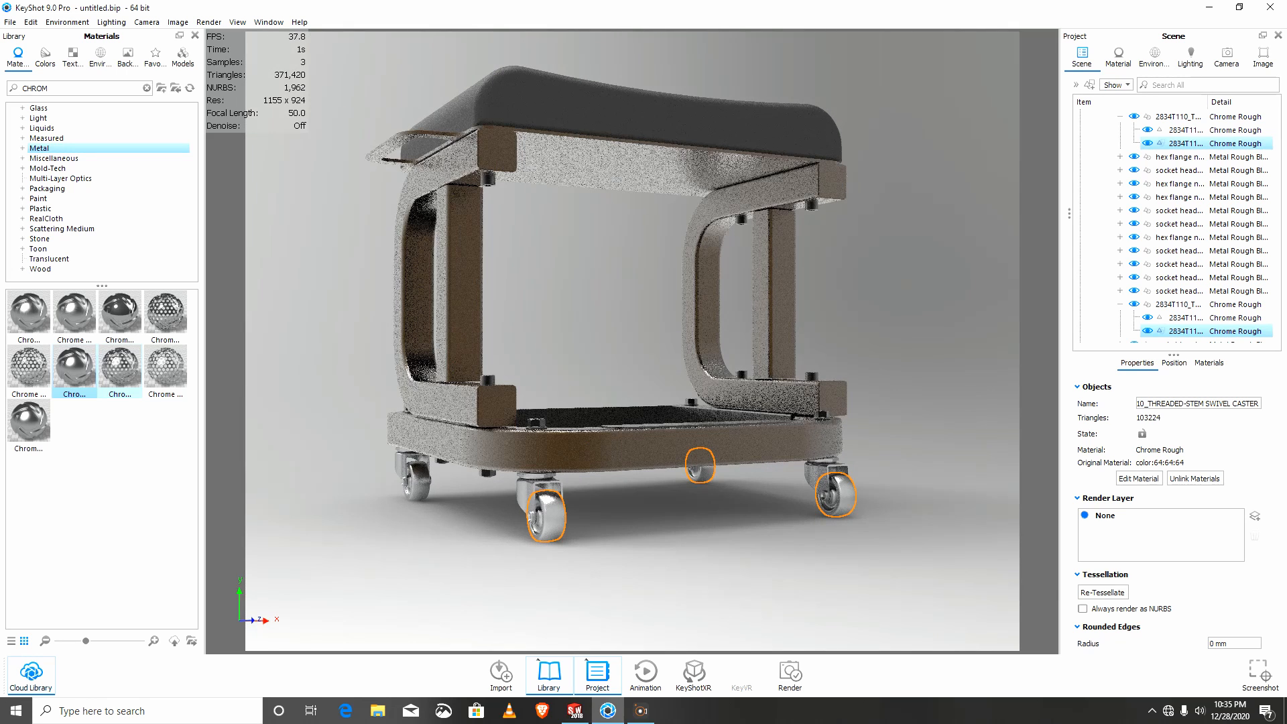
key(ctrl+a)
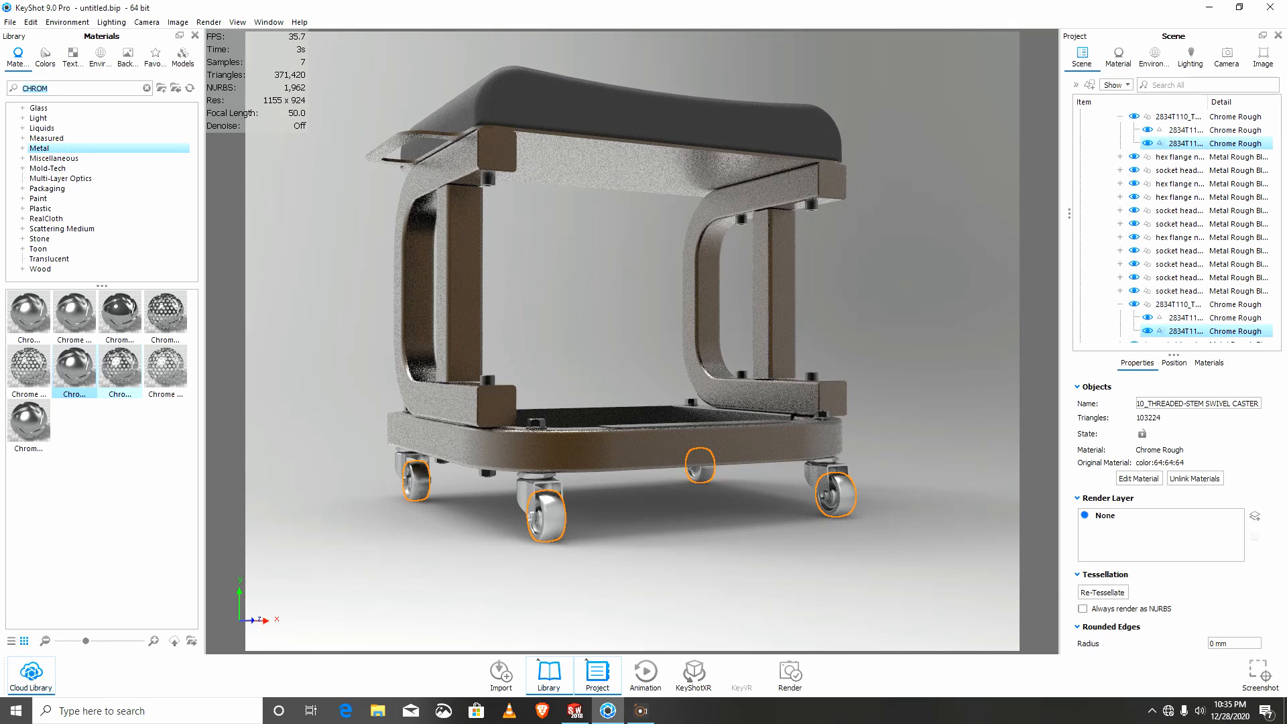
text(RUBB)
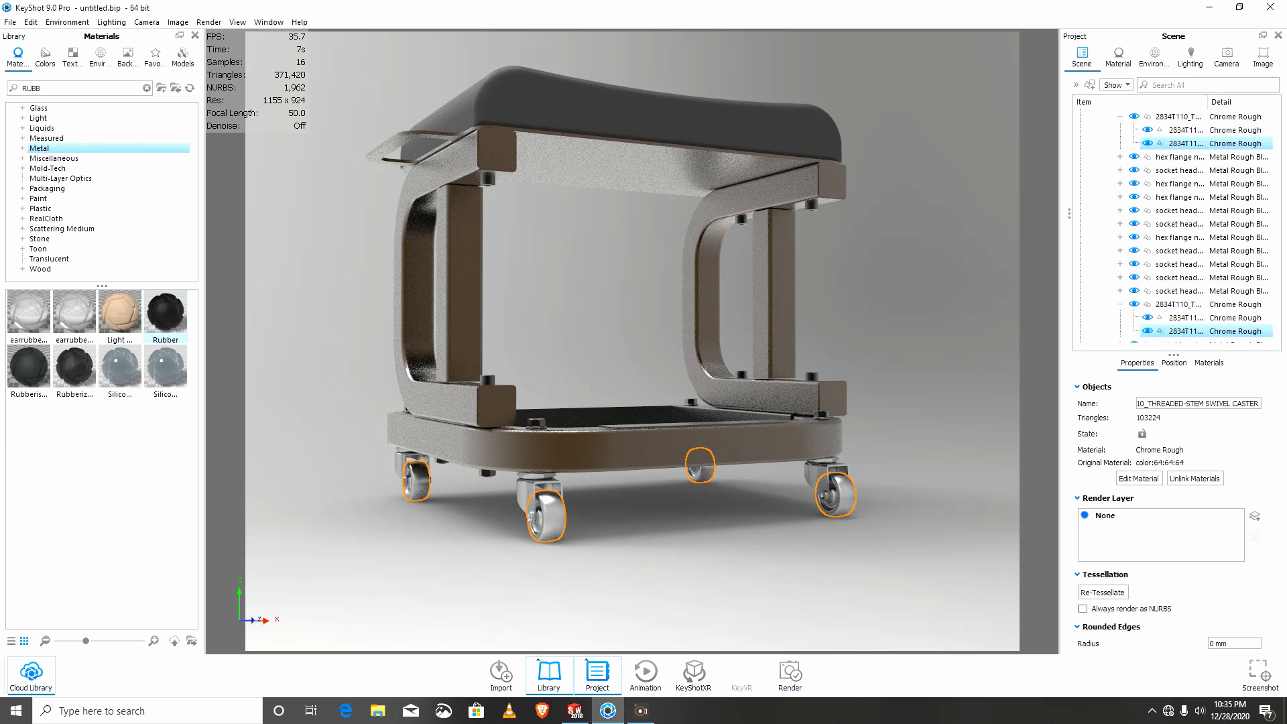
drag(165, 313, 1185, 144)
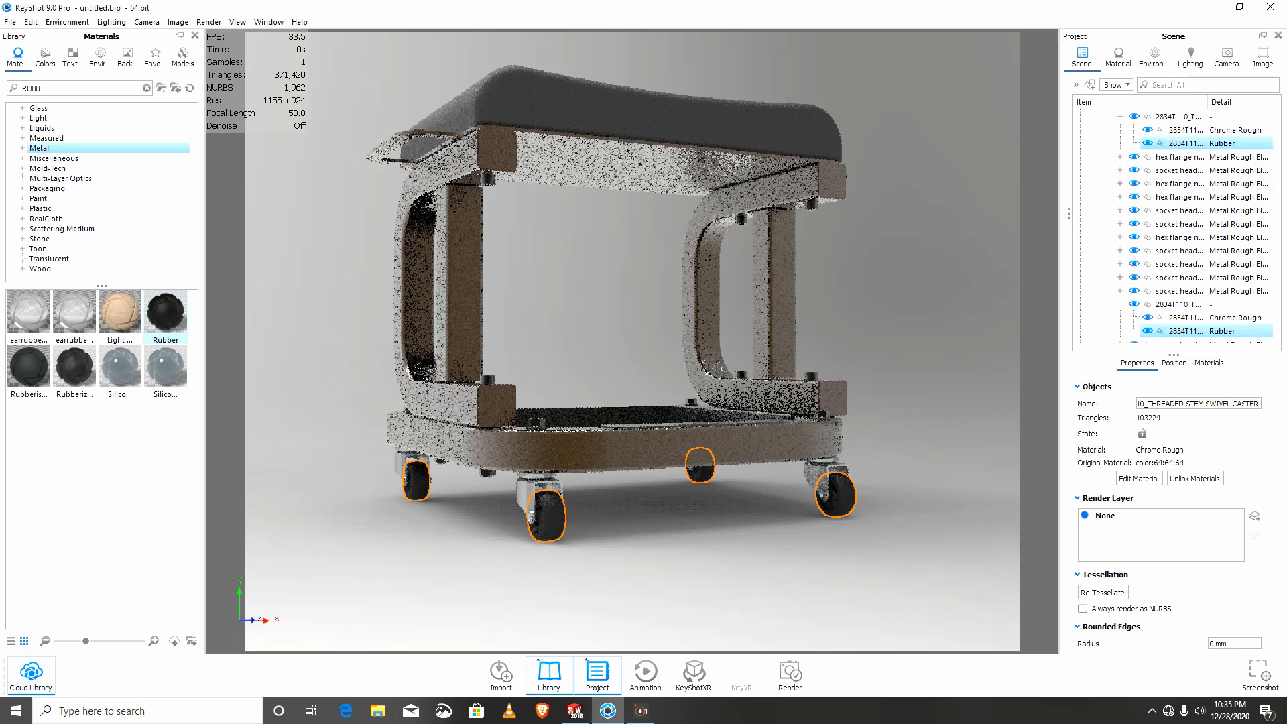
click(931, 321)
Step: Open the seat cushion's material for editing and show its label settings
drag(931, 321, 950, 462)
middle_drag(950, 463, 924, 514)
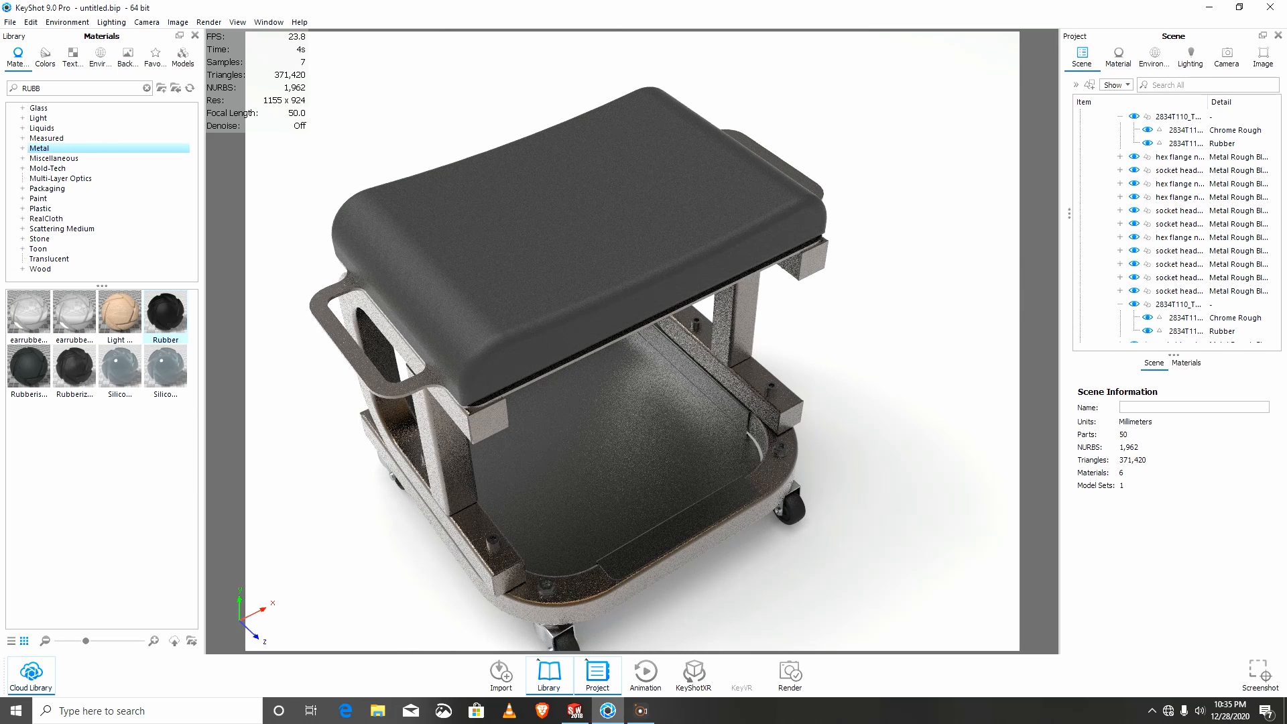
drag(923, 513, 816, 525)
click(644, 248)
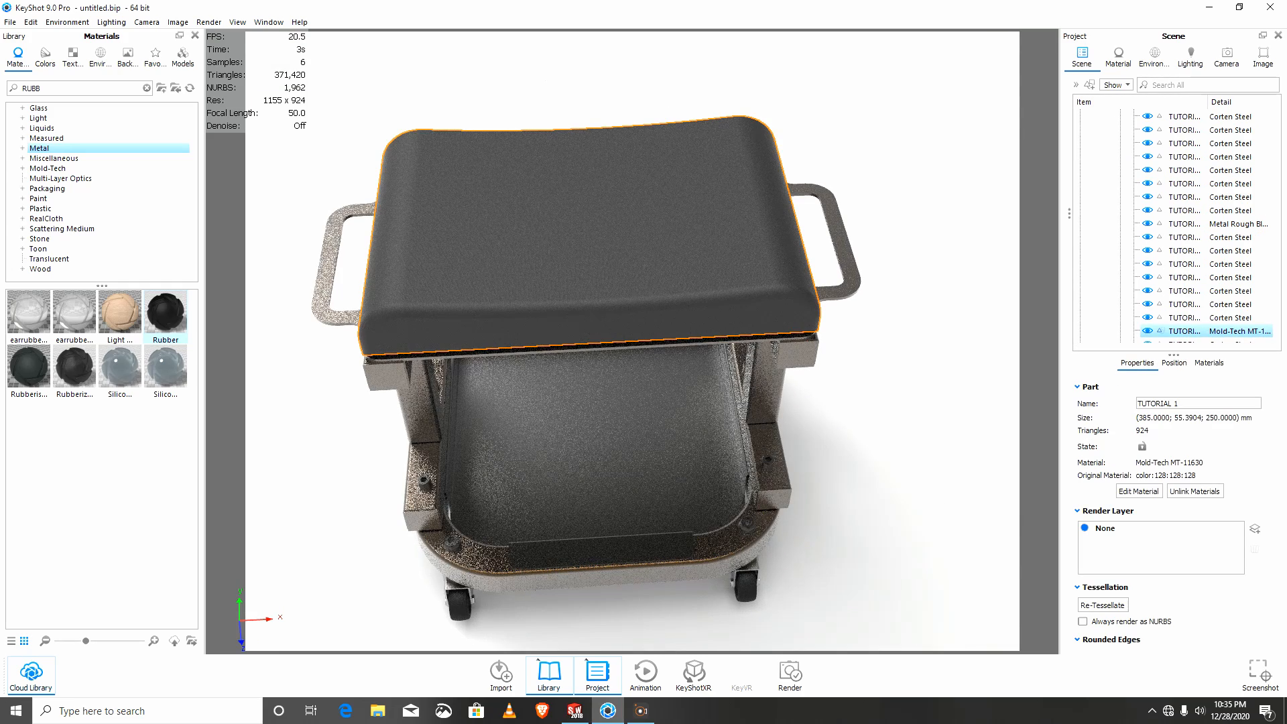
double_click(643, 248)
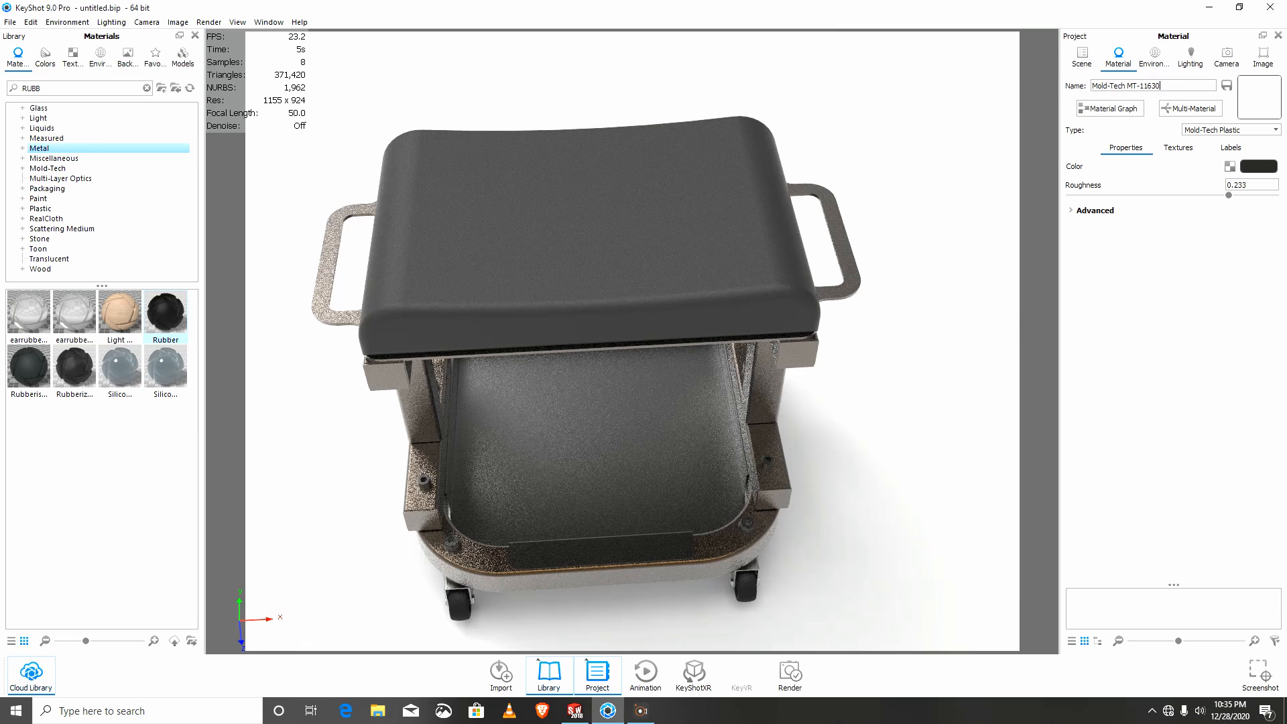
click(1178, 149)
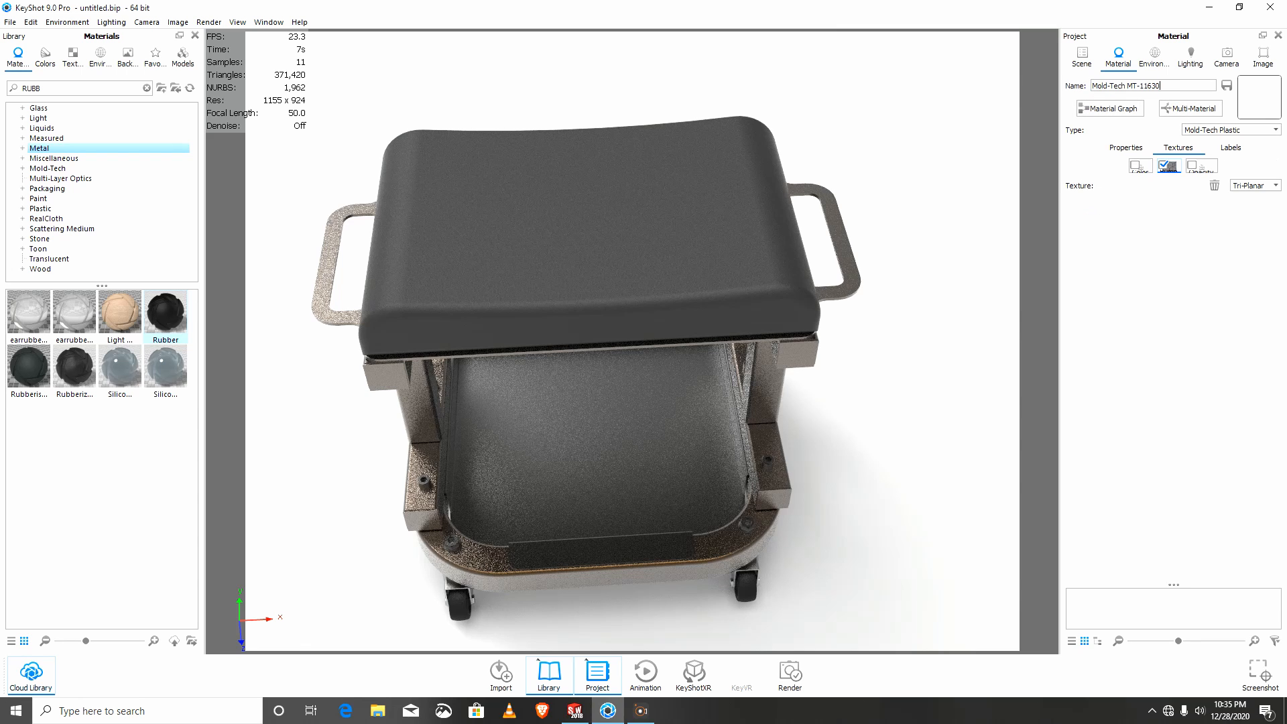
click(1231, 148)
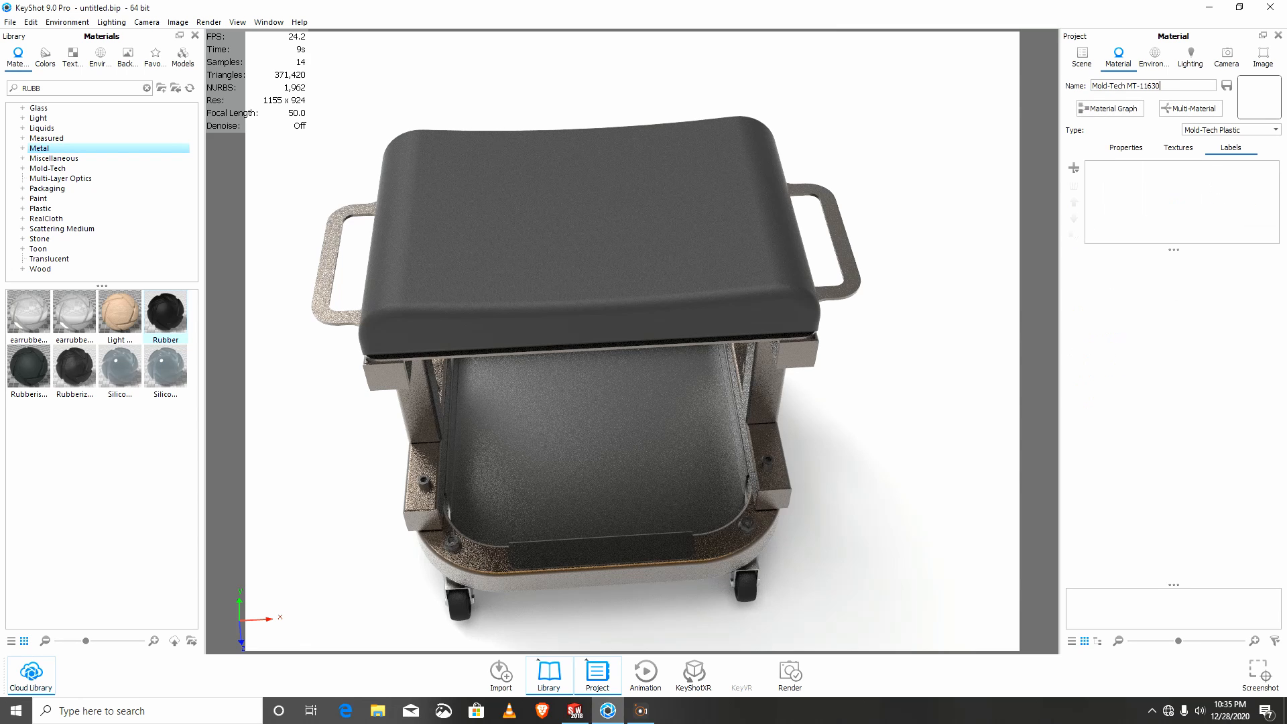
Step: Add a texture label to the seat material using the 3 R.O image from the Desktop
click(1073, 169)
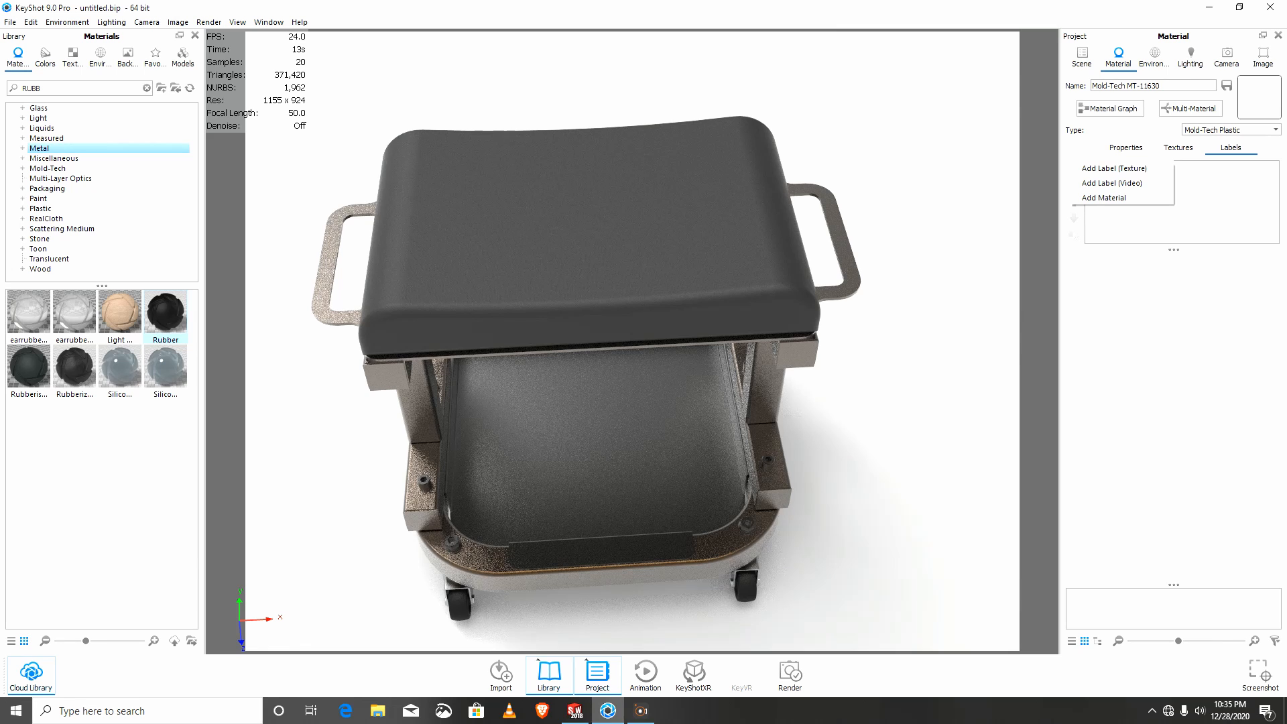
click(1114, 169)
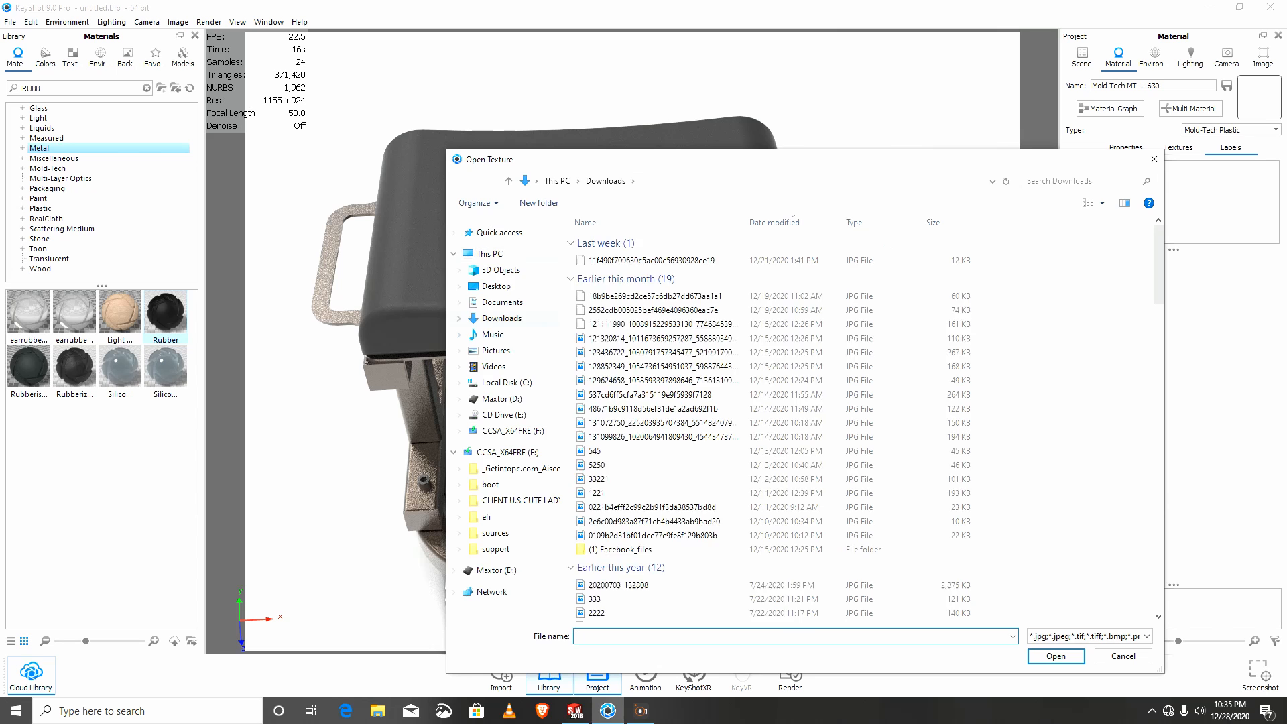
click(496, 286)
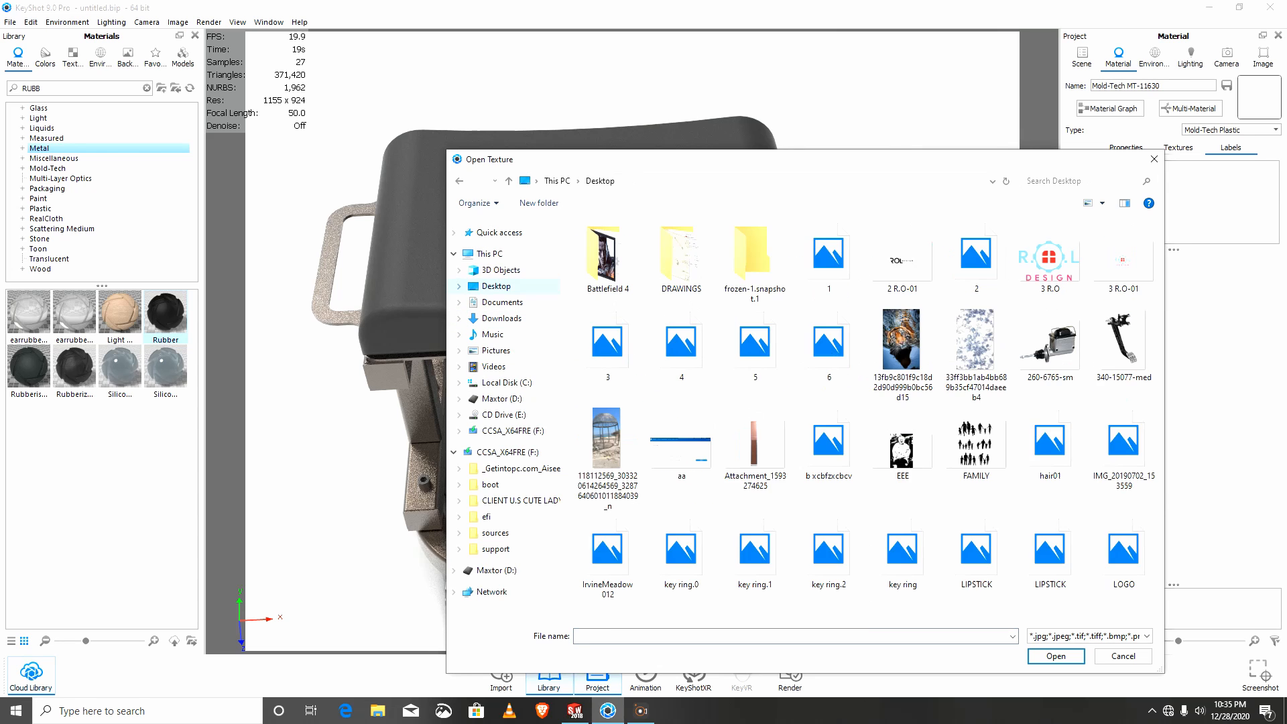
click(824, 466)
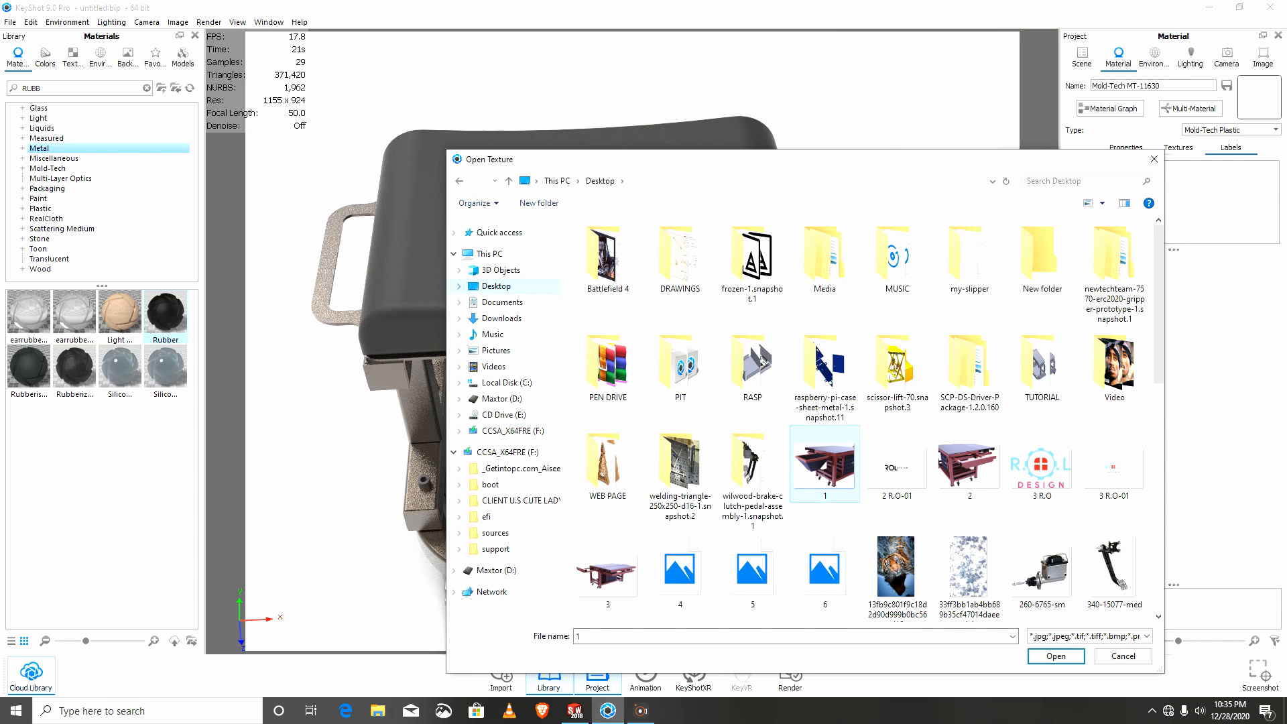
click(1042, 466)
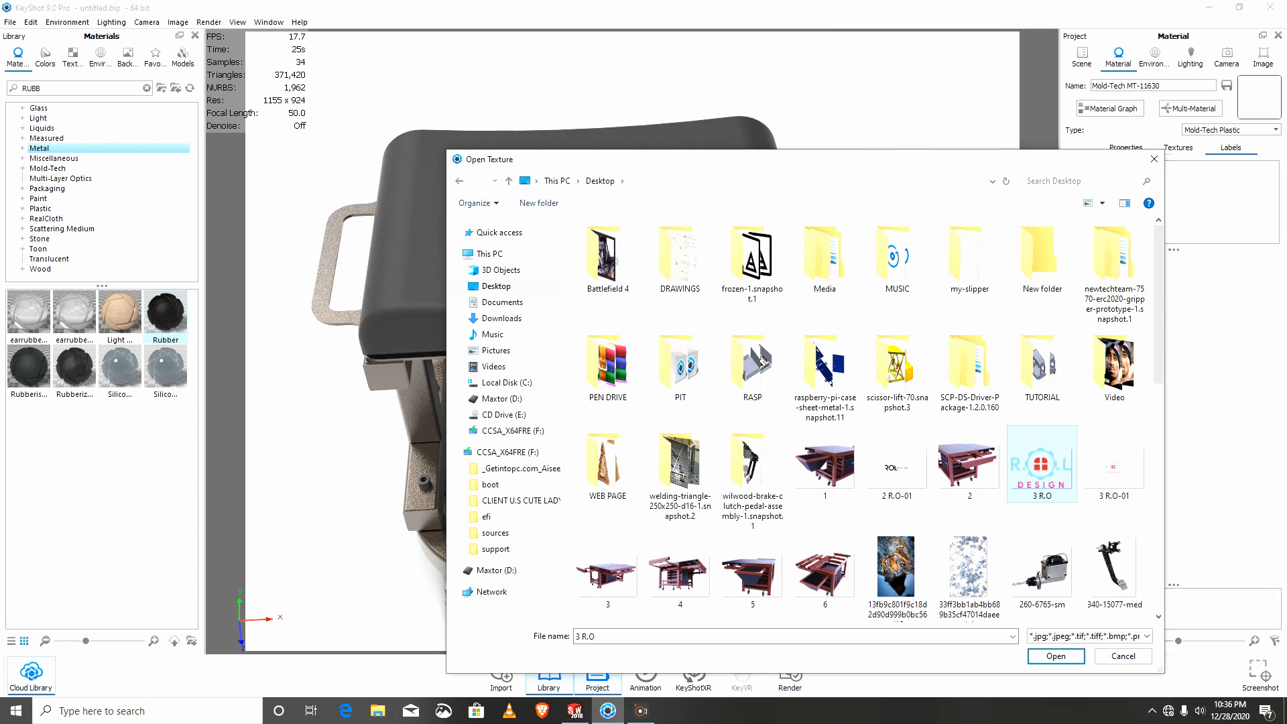
click(1055, 657)
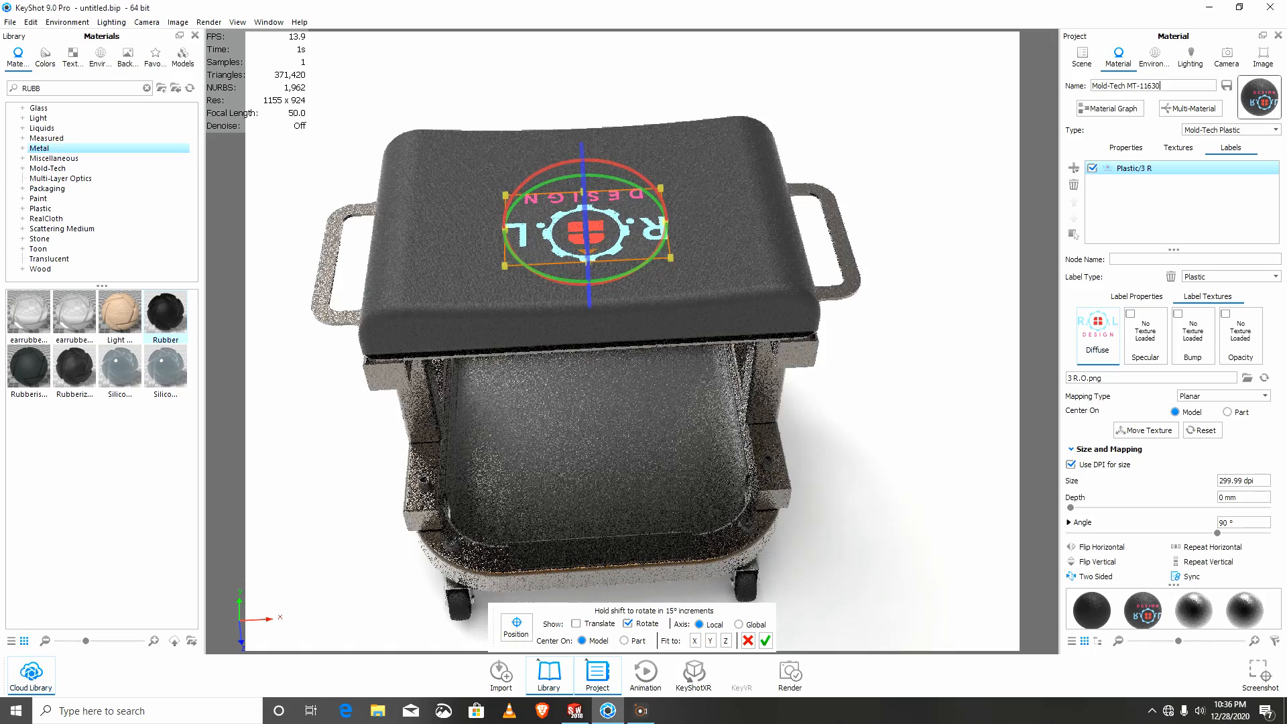
Step: Rotate the logo label upright on the seat by setting its angle to -90°
drag(630, 335, 614, 413)
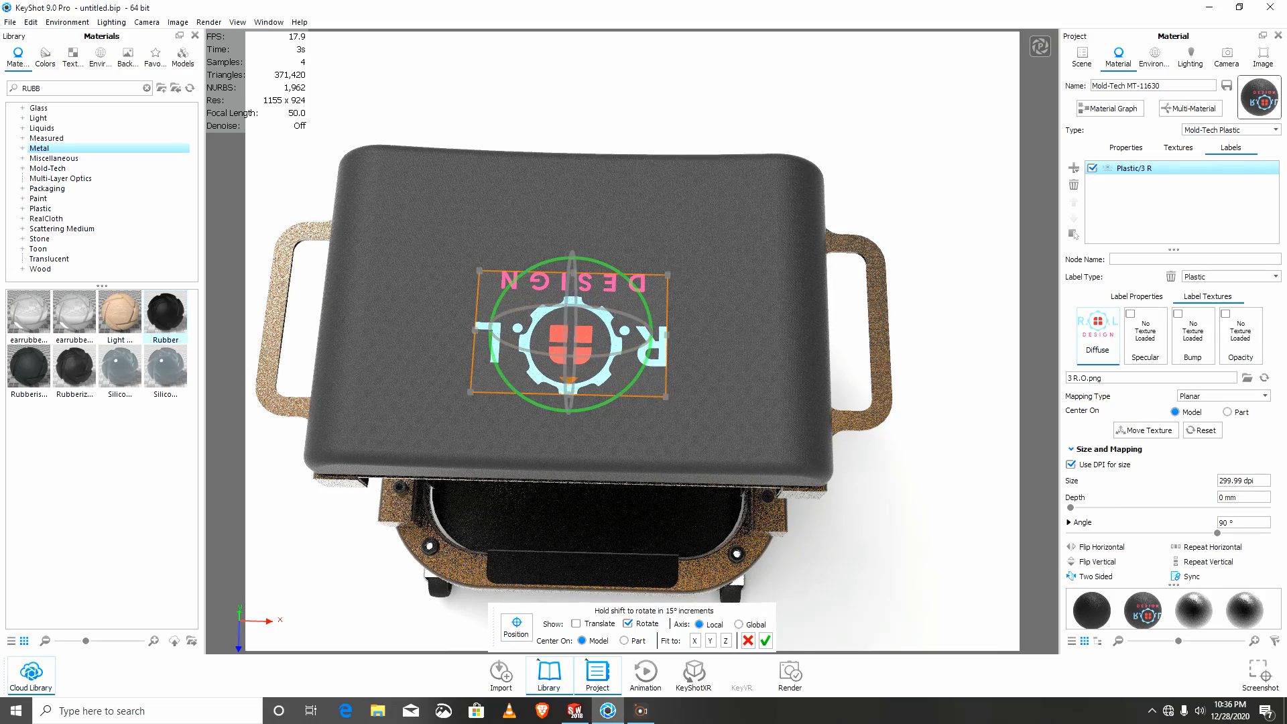
drag(628, 389, 545, 262)
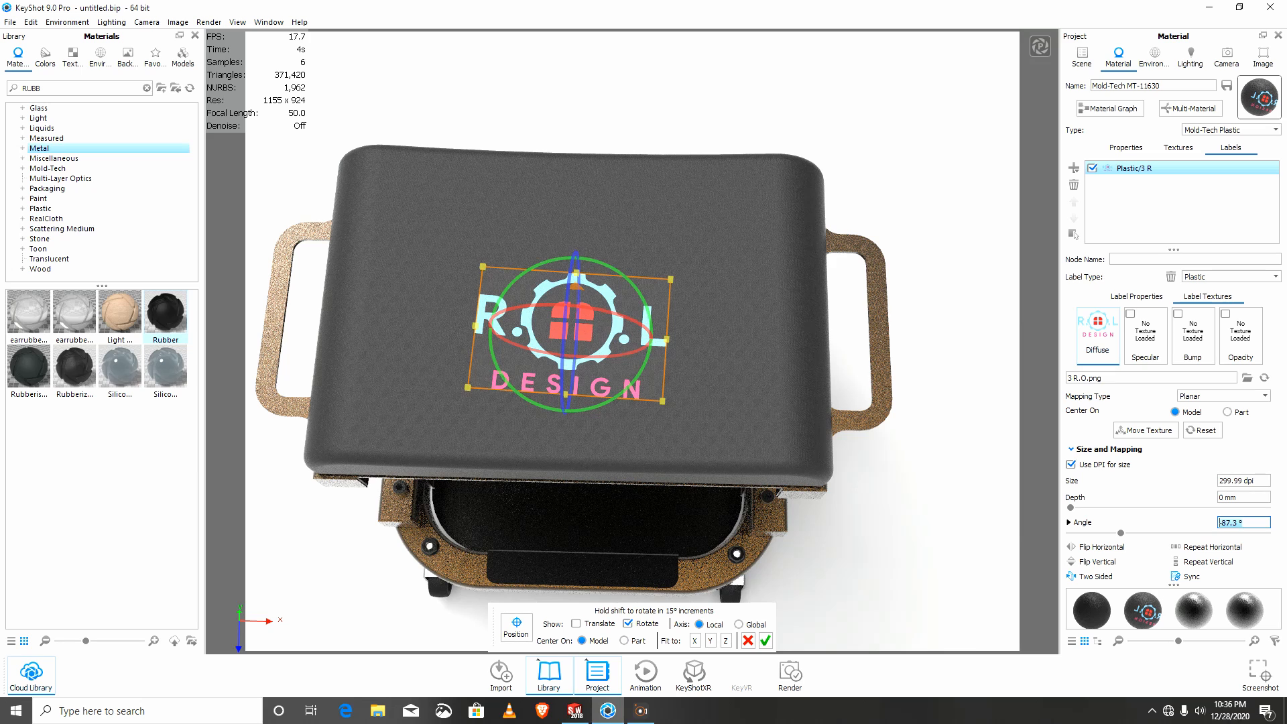
text(-90)
key(Return)
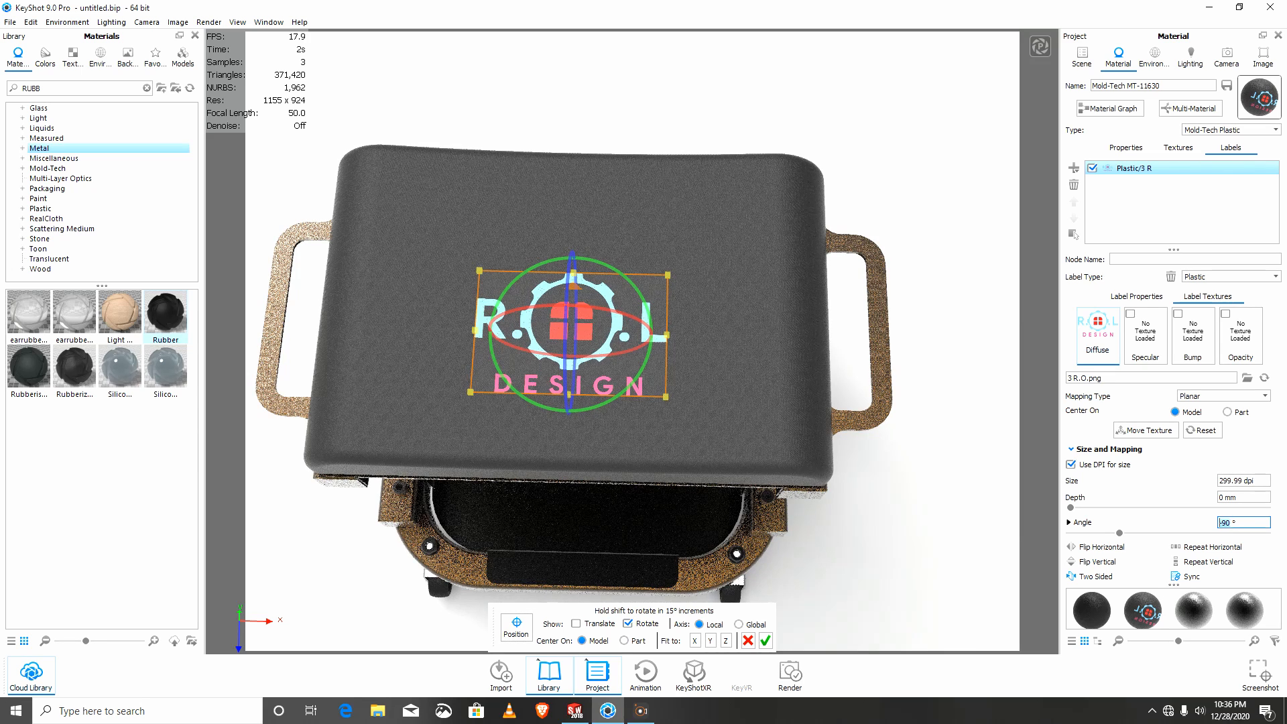
Step: Move the logo label to the middle of the seat top and accept the placement
click(628, 623)
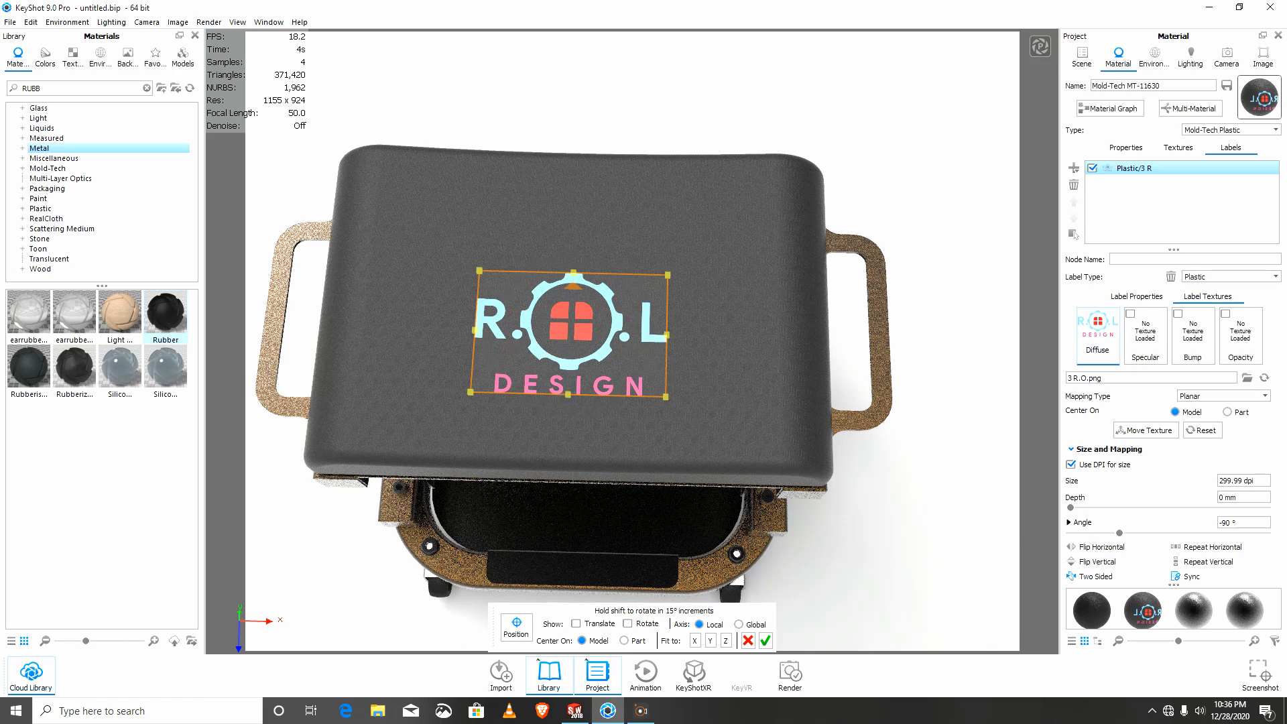
click(576, 623)
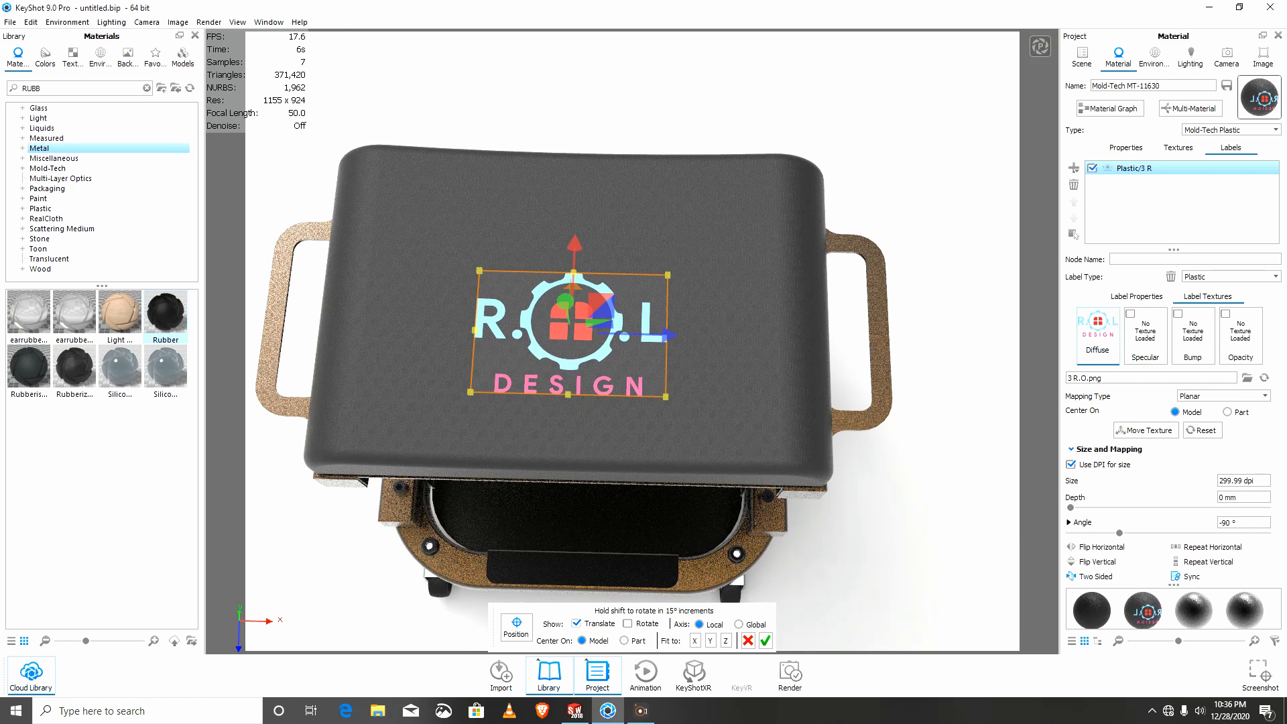
drag(574, 244, 575, 226)
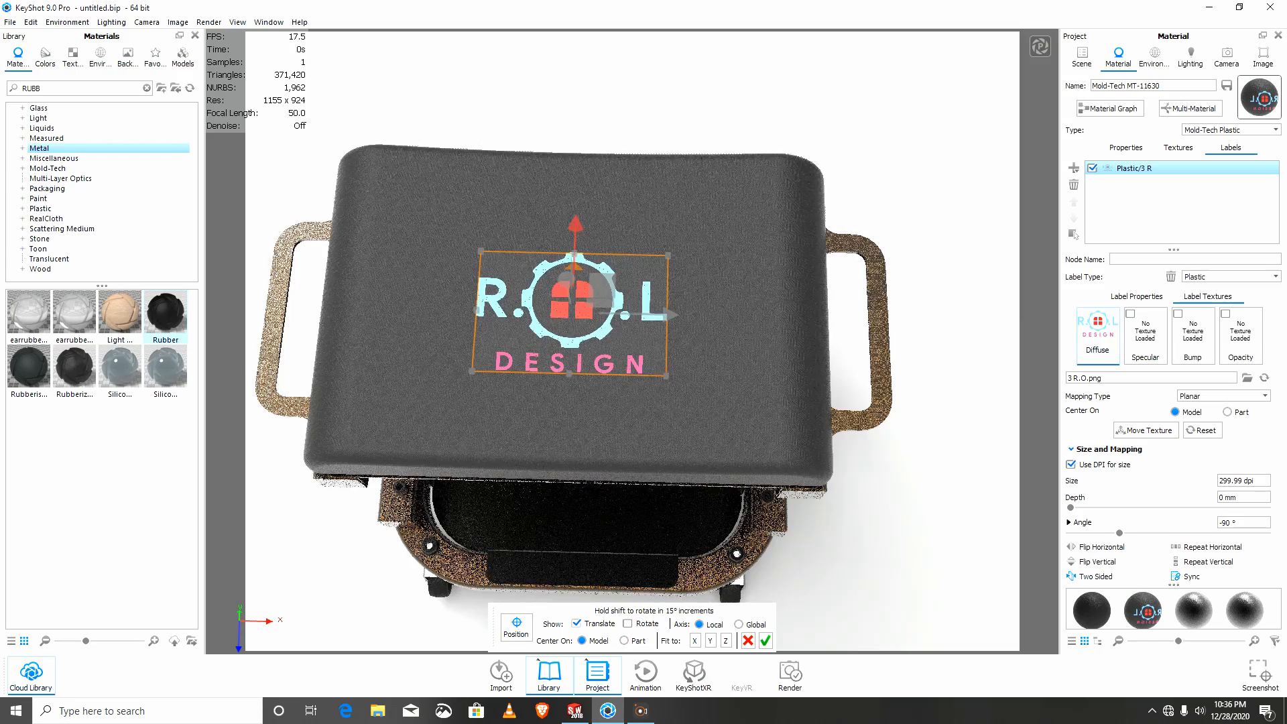
mouse_move(731, 429)
mouse_down()
mouse_move(752, 432)
mouse_move(734, 442)
mouse_up()
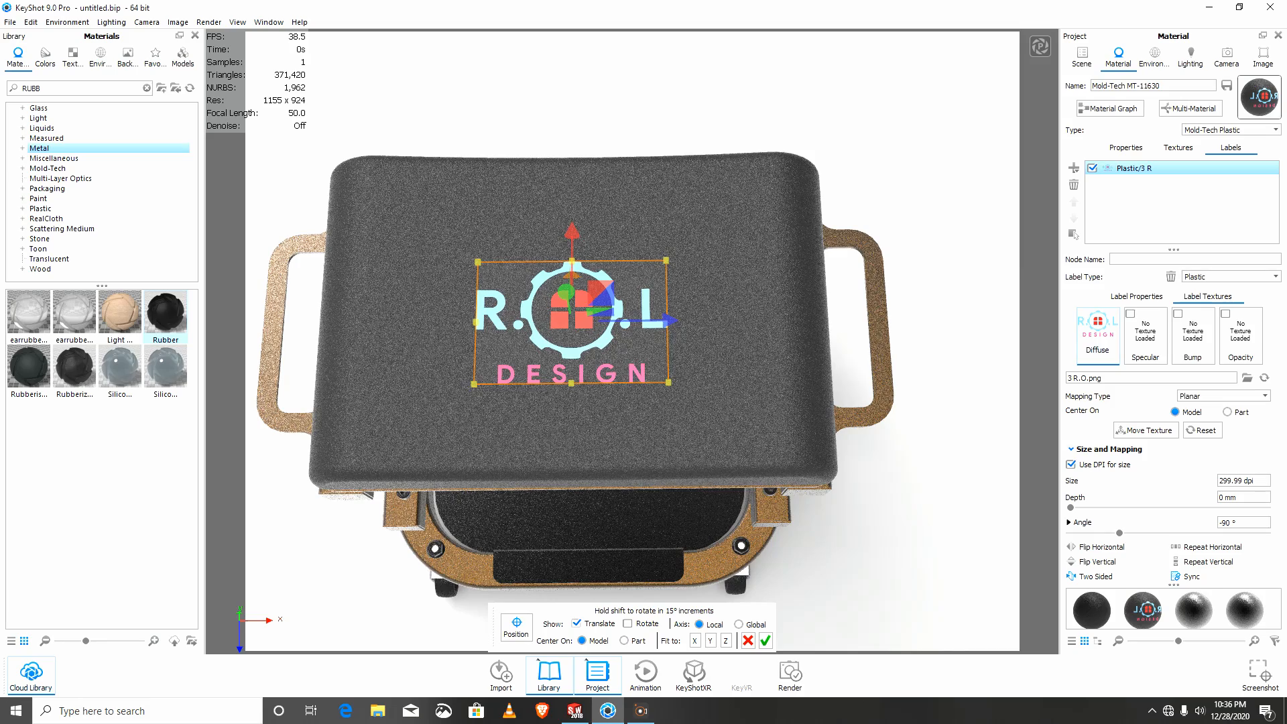
drag(669, 321, 676, 322)
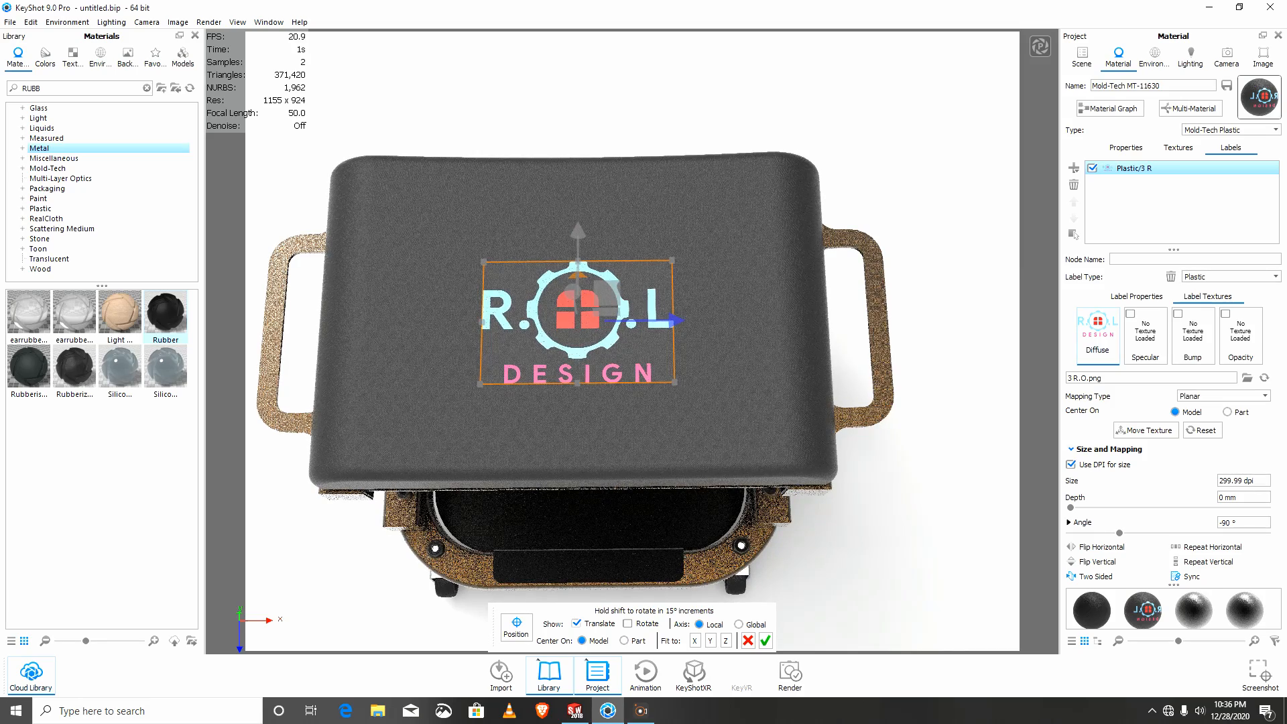
click(765, 641)
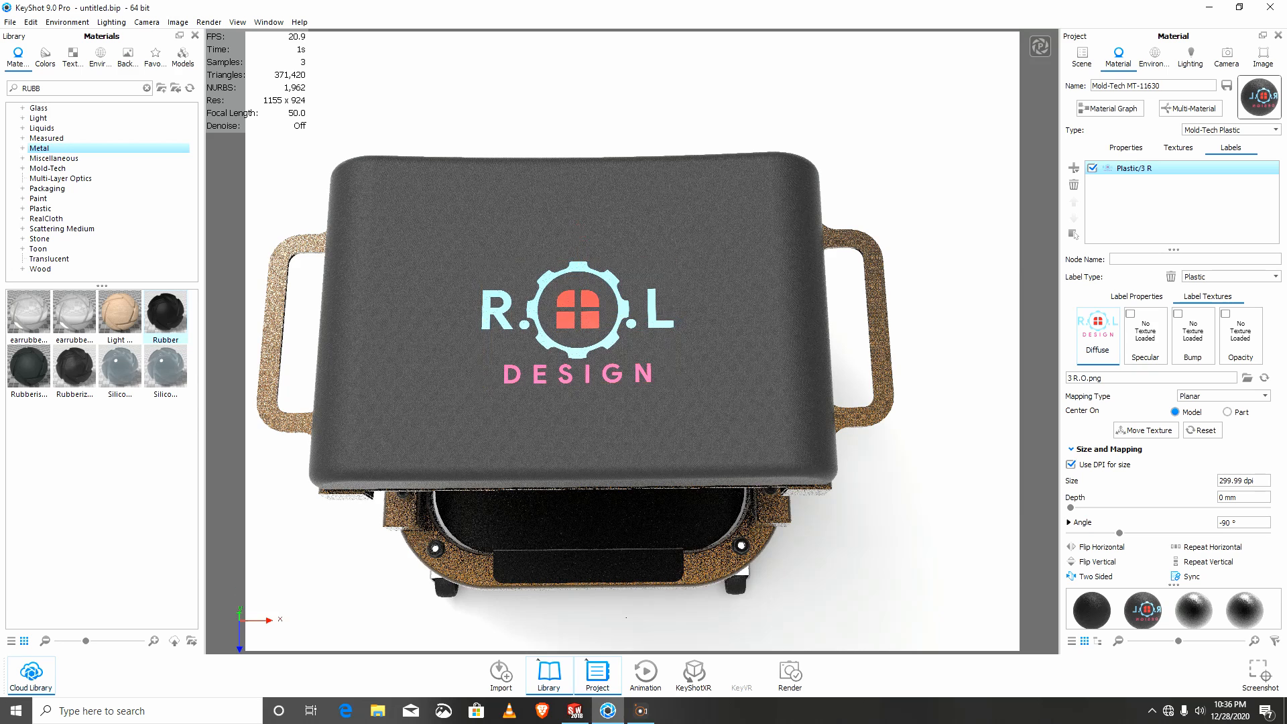
Step: Turn off the two-sided option for the logo label and set its brightness to 1.1
scroll(1169, 442, down, 3)
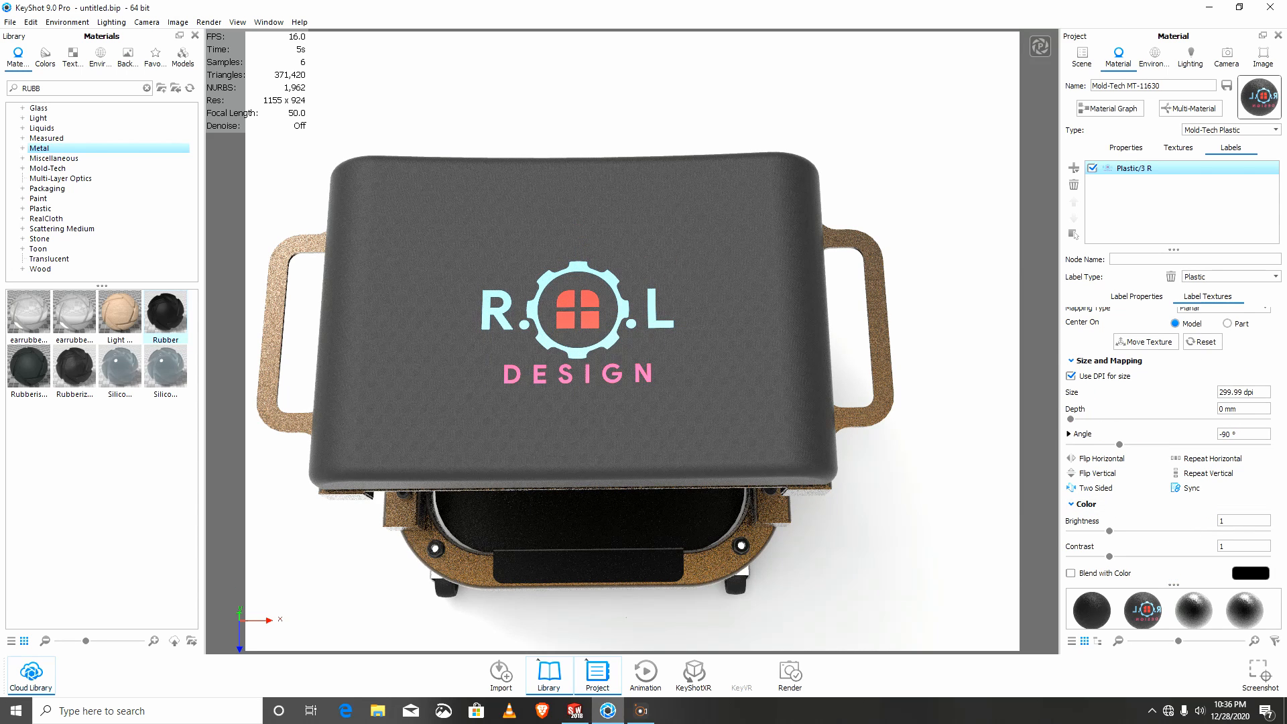
click(1095, 488)
double_click(1222, 521)
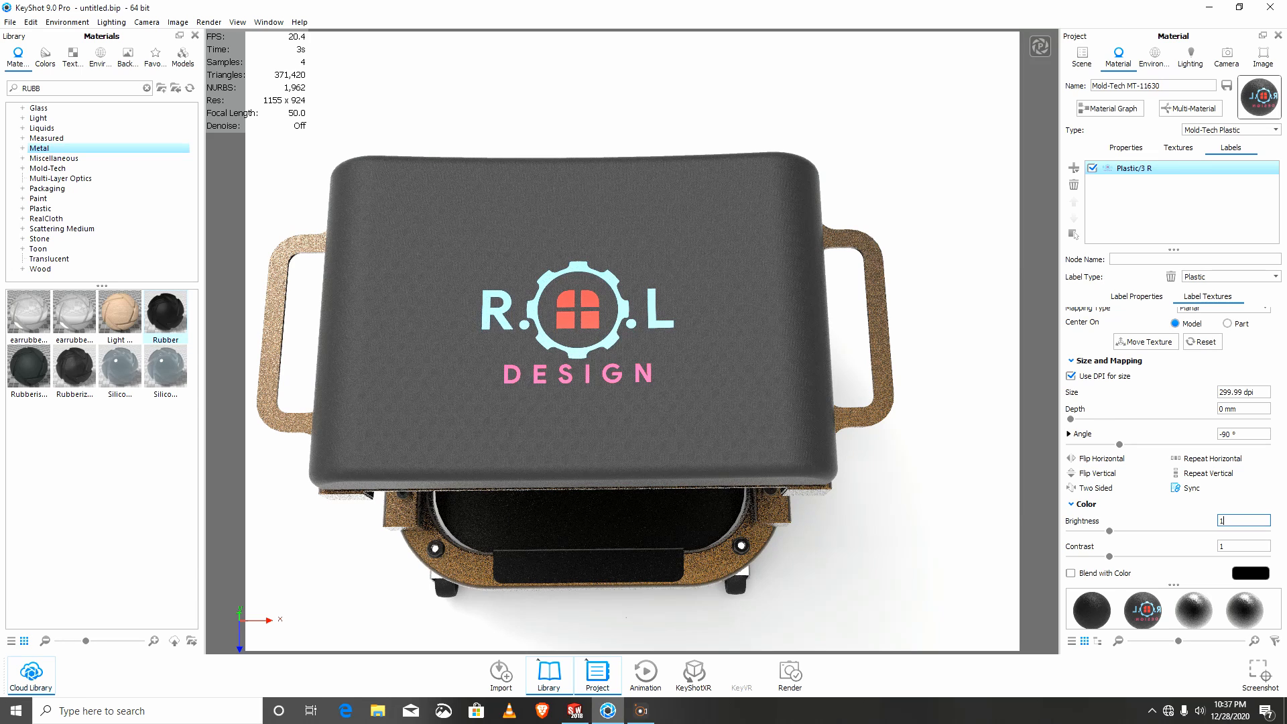
text(1.5)
key(Return)
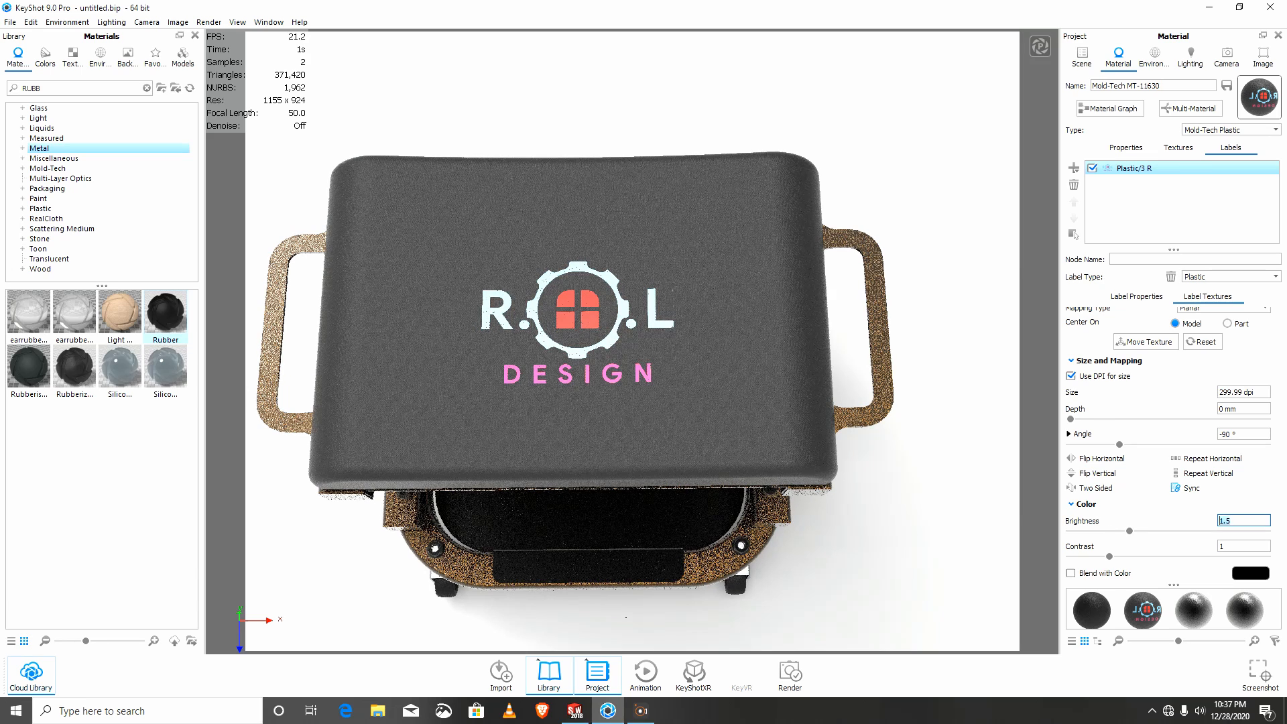
key(BackSpace)
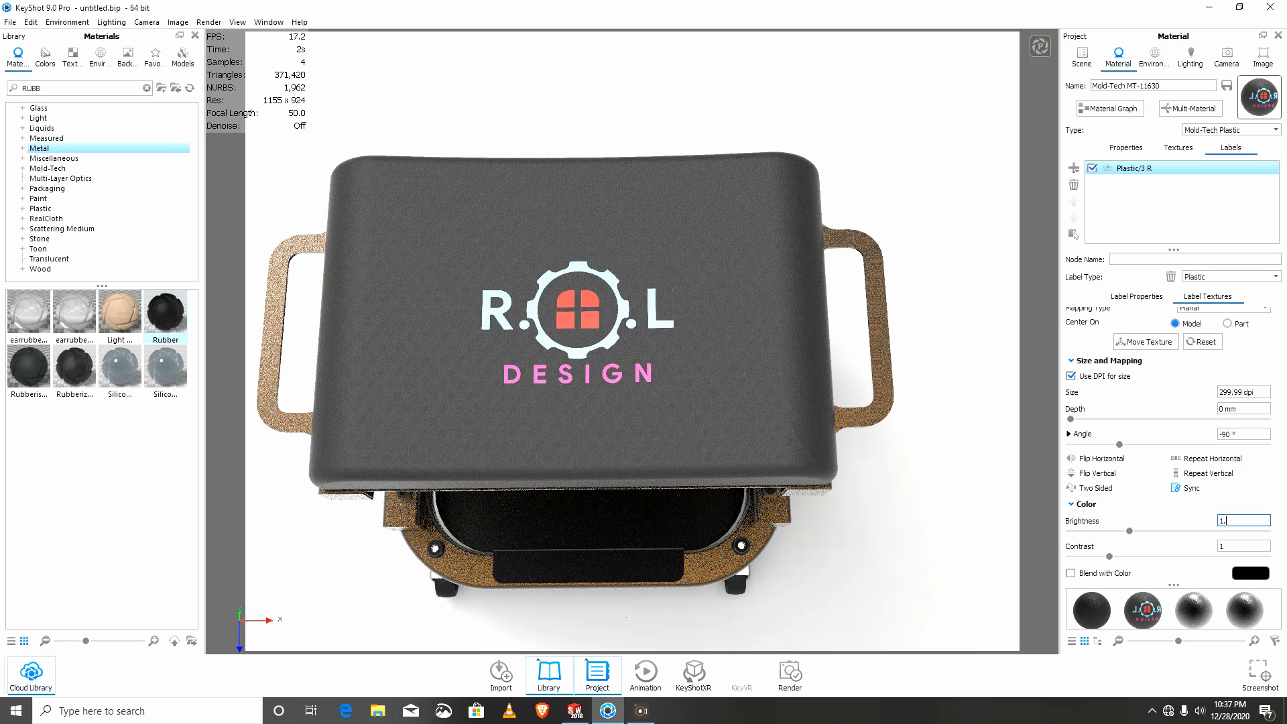
text(2)
key(Return)
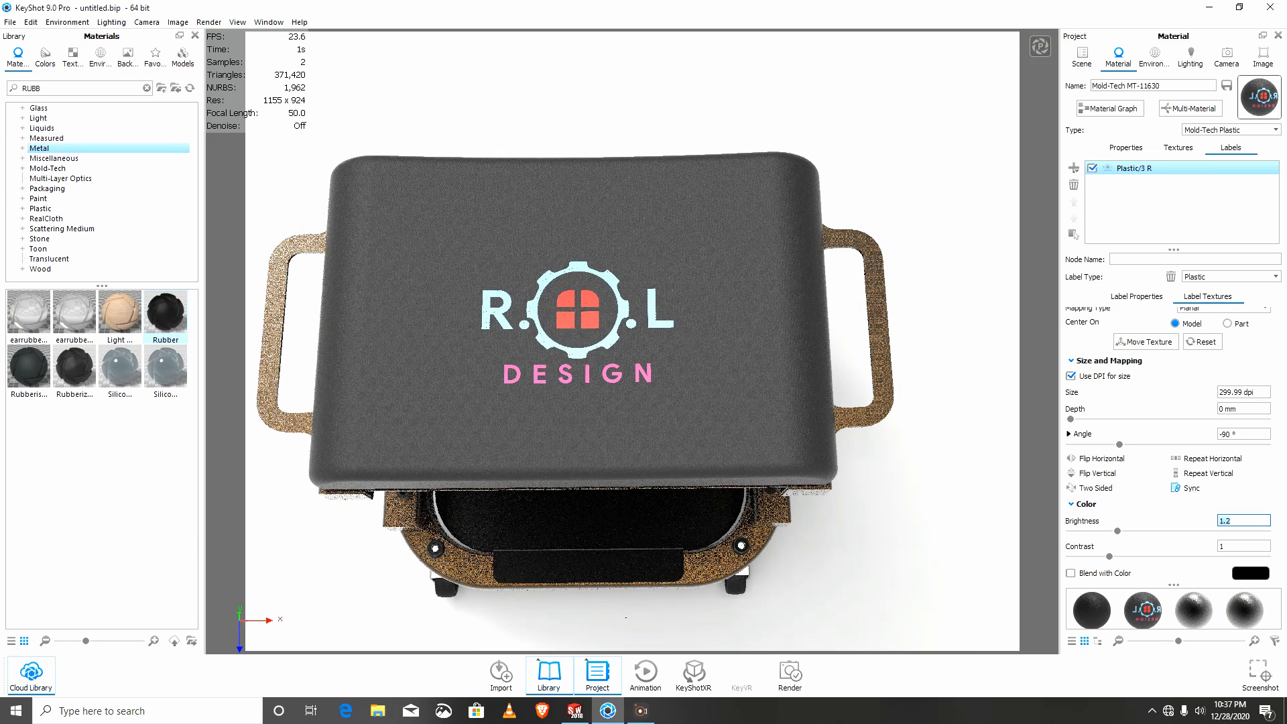
key(BackSpace)
text(1)
key(Return)
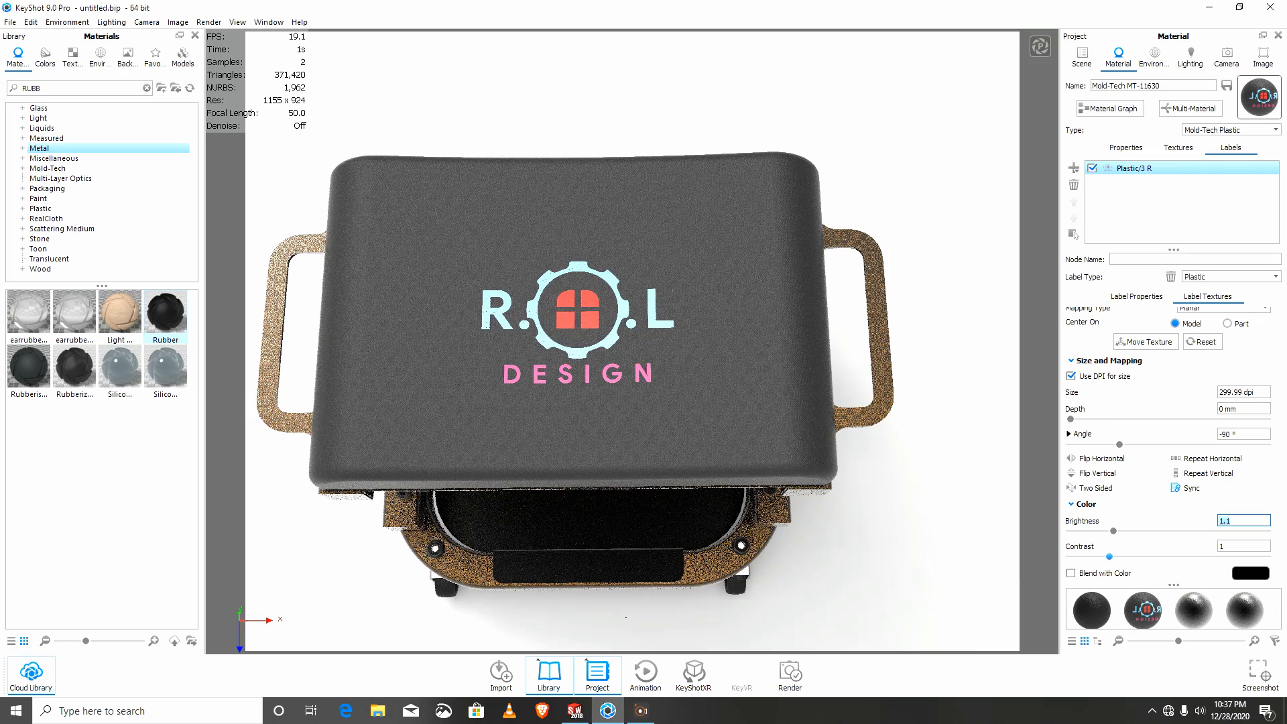
Step: Set the logo label's contrast to about 1.165
drag(1109, 556, 1119, 556)
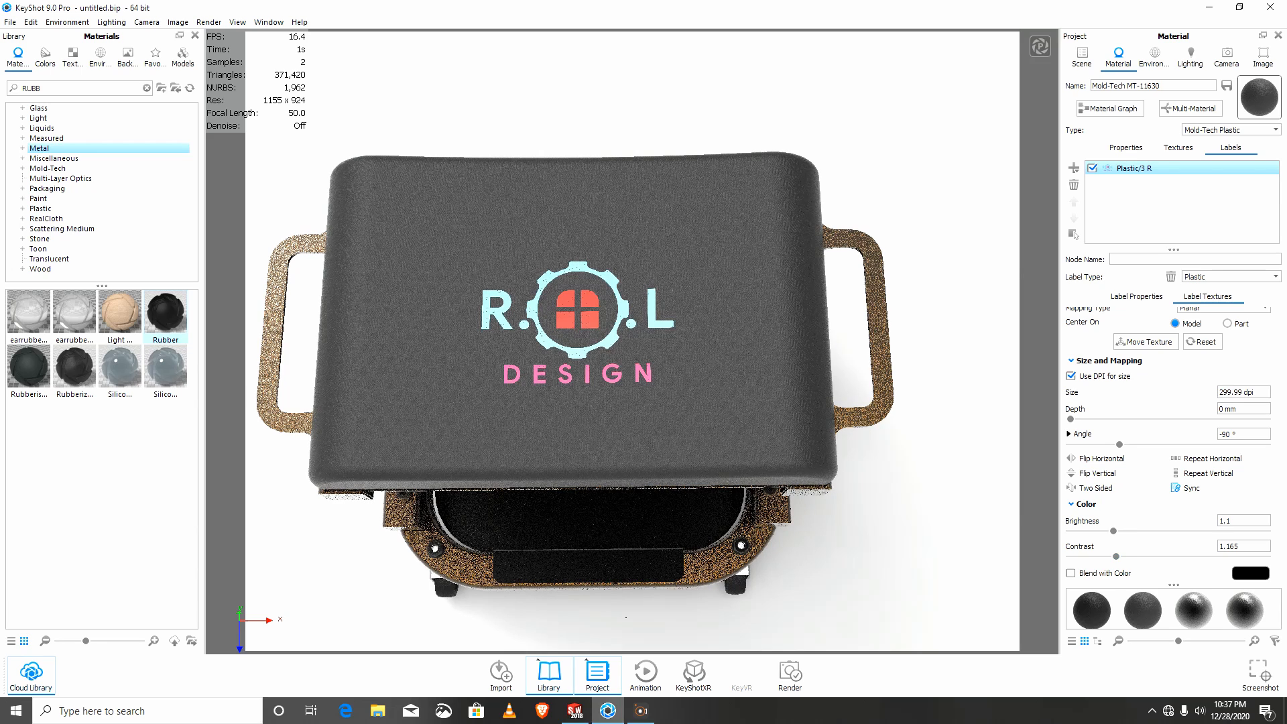
scroll(1174, 436, up, 3)
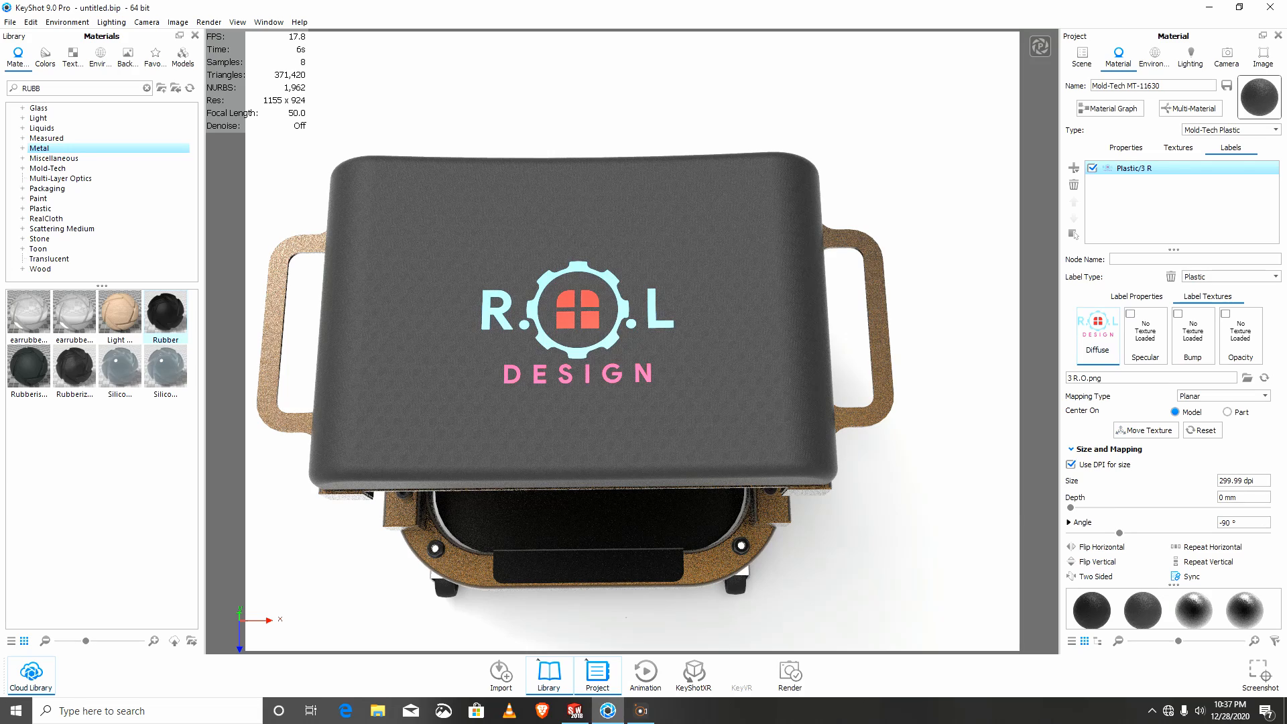
drag(603, 402, 644, 191)
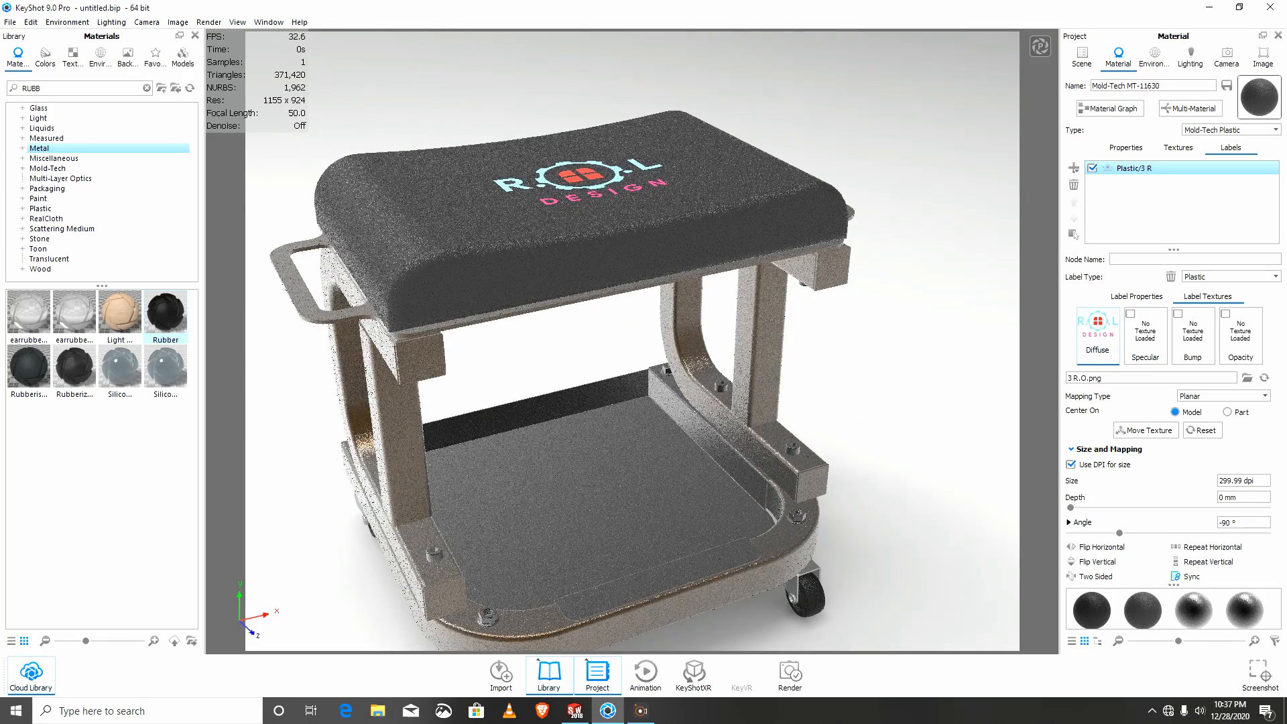
middle_drag(633, 349, 657, 323)
scroll(643, 330, down, 2)
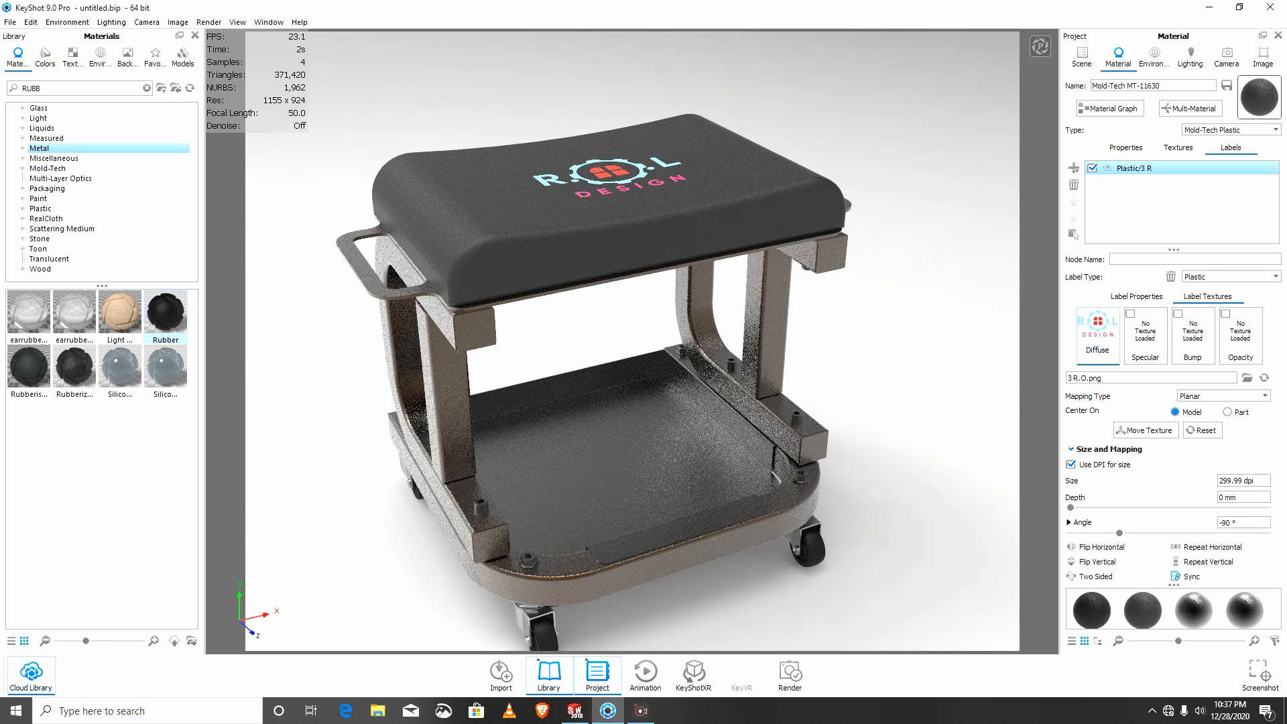
Step: Apply the FH004 - Yosemite environment from the environment library to the scene
click(100, 54)
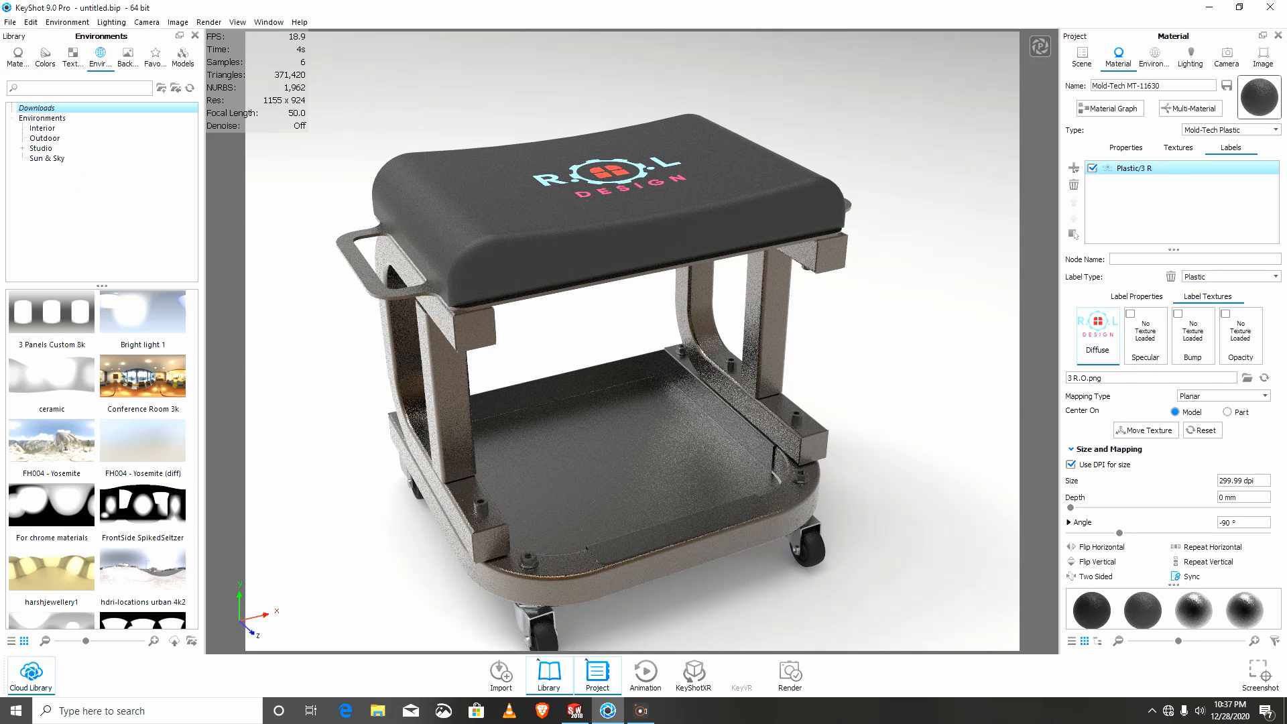
drag(643, 336, 642, 409)
scroll(632, 341, up, 5)
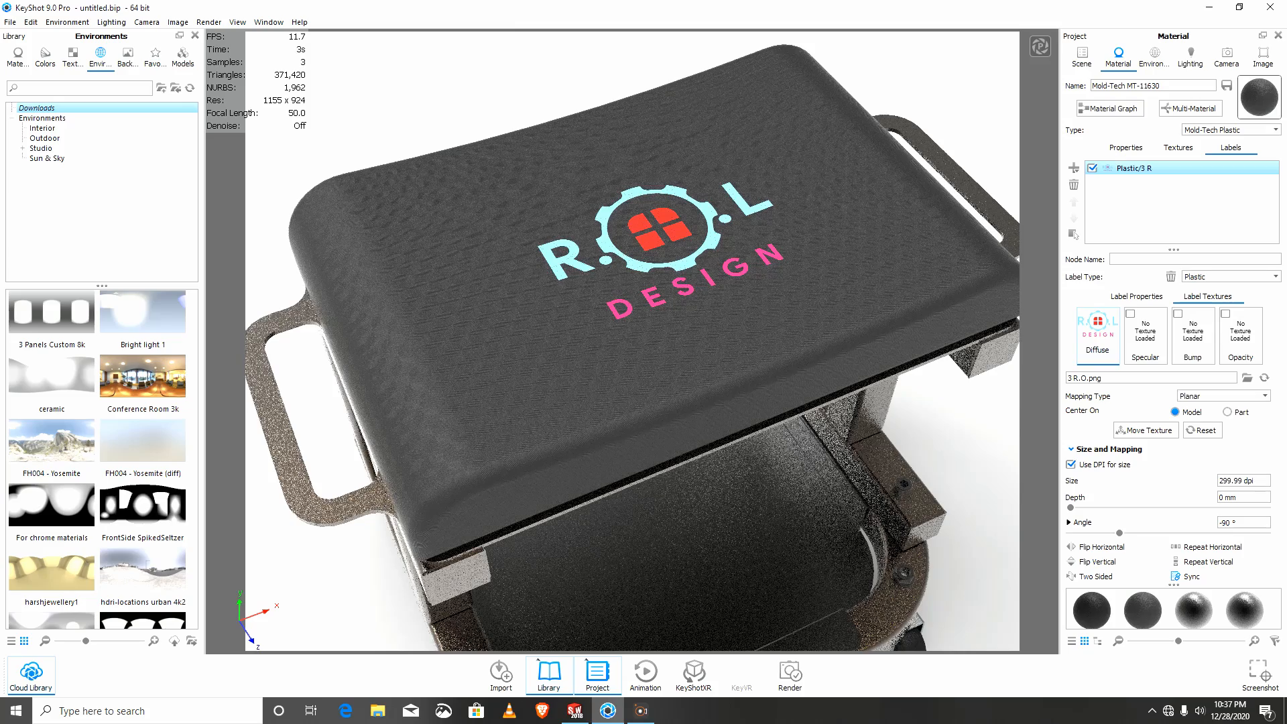
scroll(632, 340, down, 5)
drag(633, 362, 628, 276)
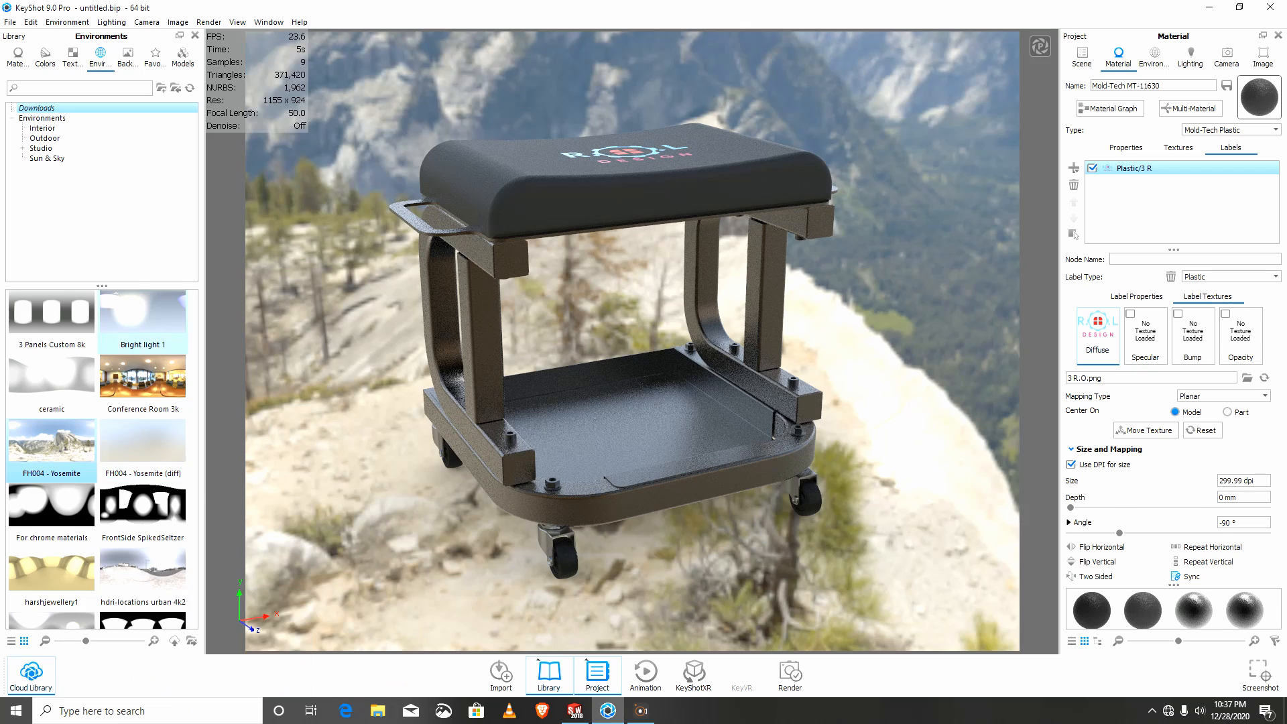
Step: Apply the hdri-locations urban 4k2 environment from the environment library to the scene
scroll(141, 469, down, 5)
scroll(143, 449, up, 5)
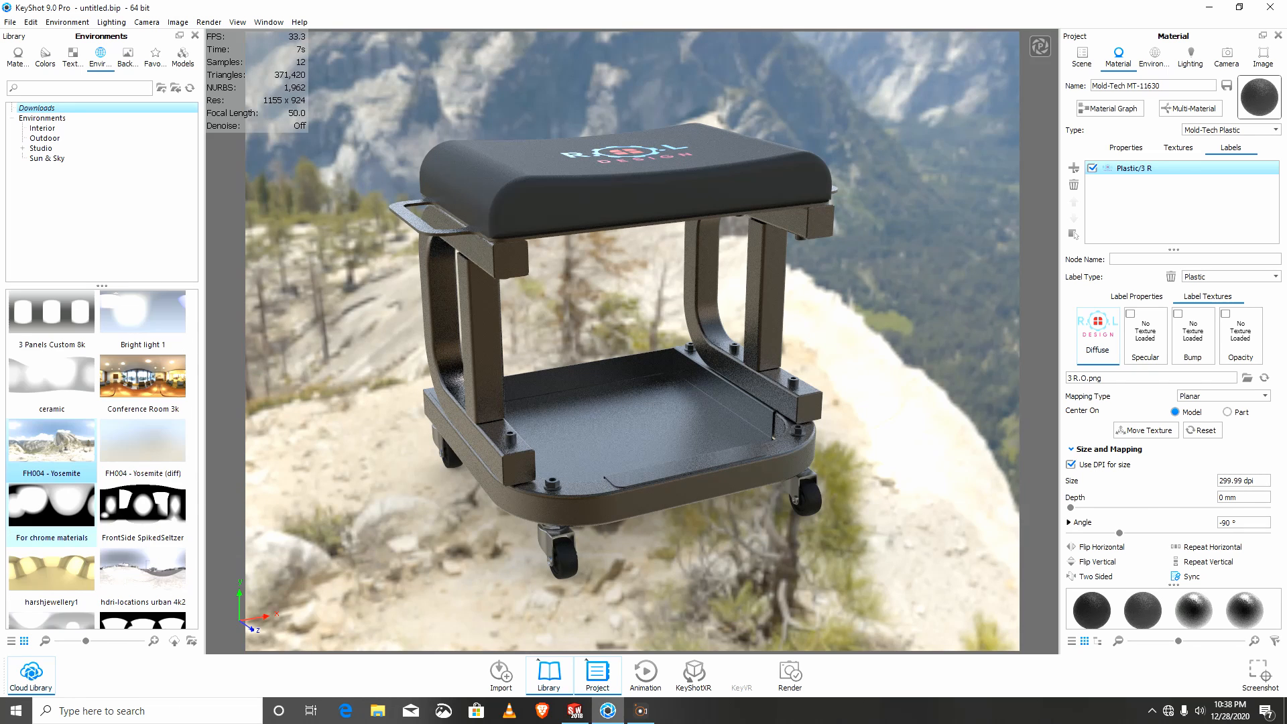
scroll(142, 442, down, 3)
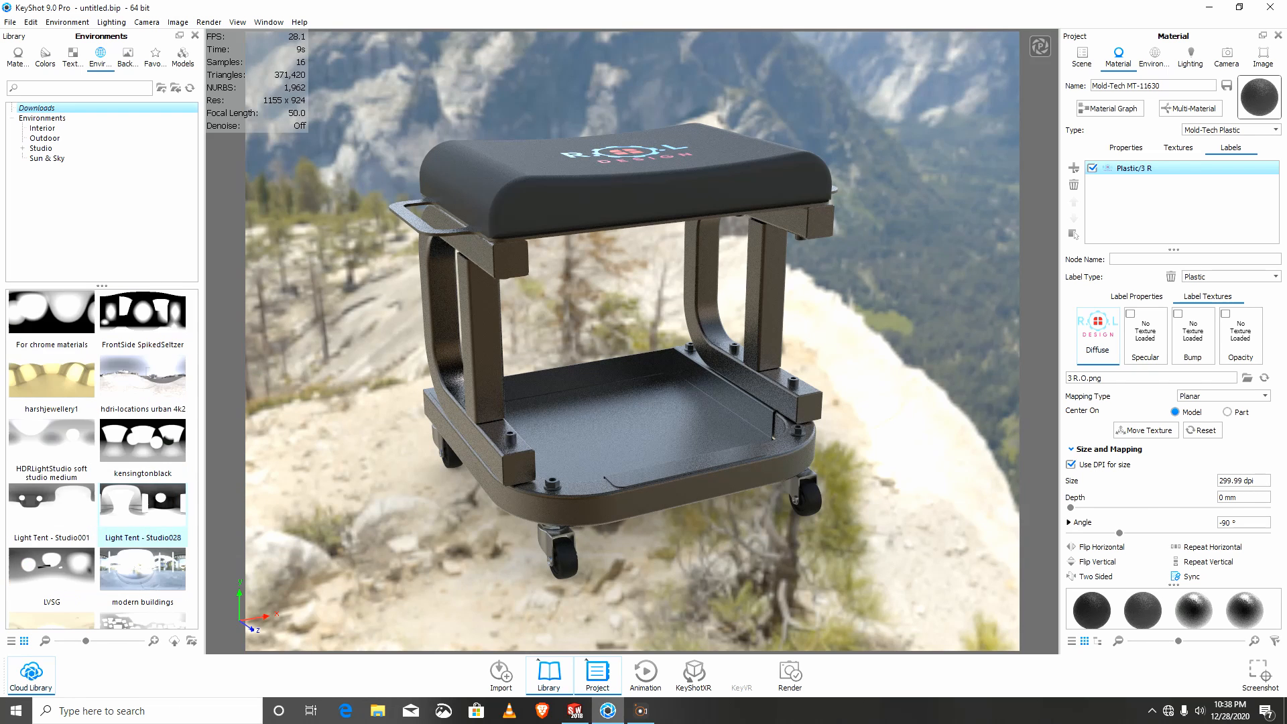
double_click(143, 386)
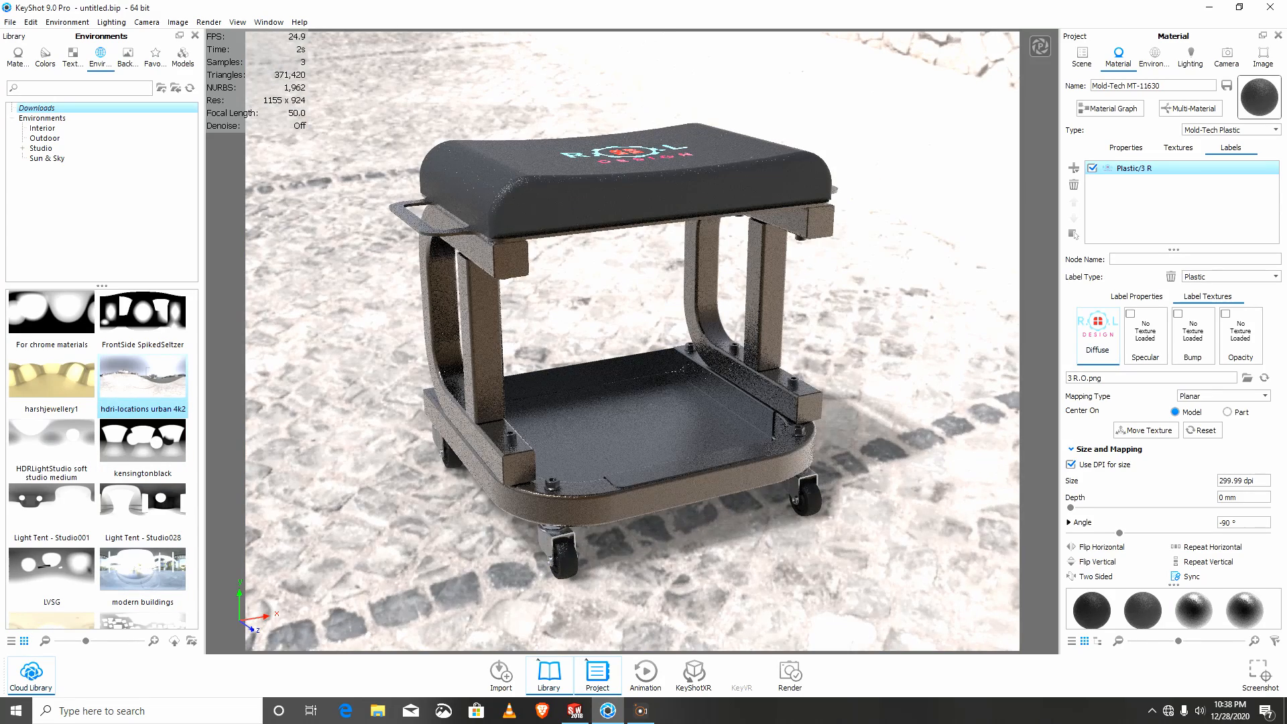
Step: Frame the stool in a closer, raised three-quarter view and save it as a new locked camera
drag(637, 375, 601, 362)
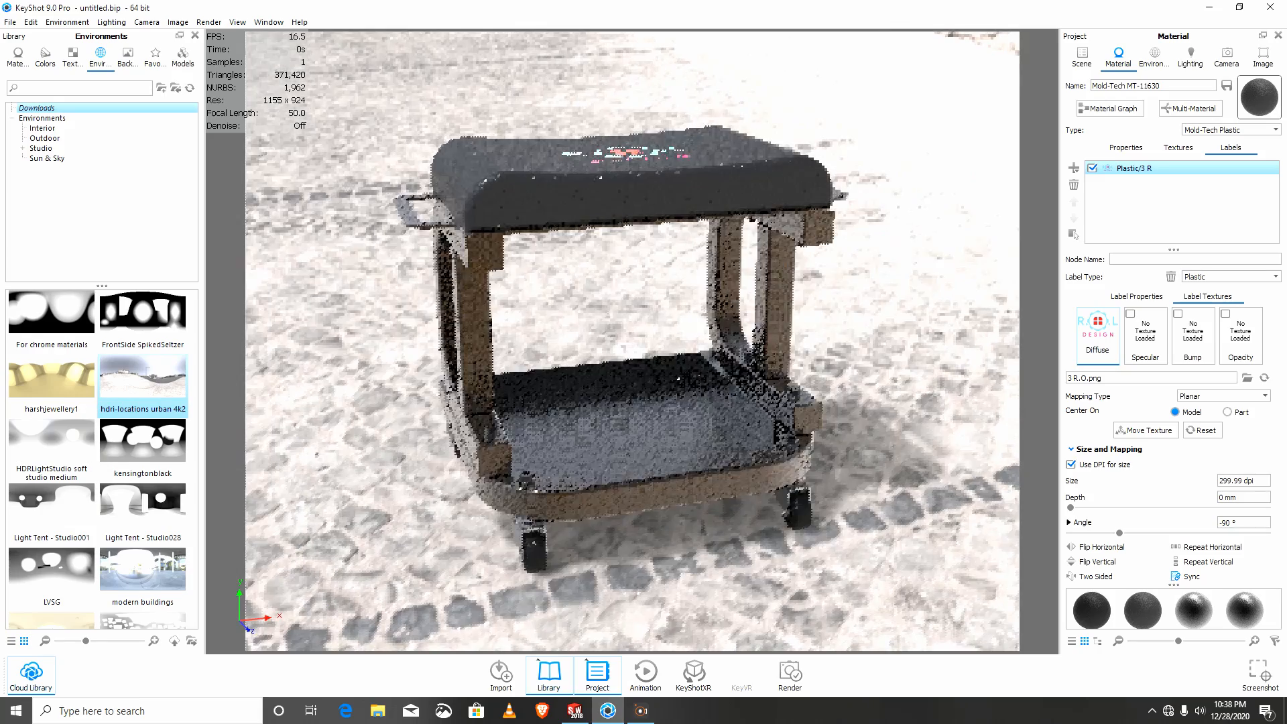
middle_drag(600, 362, 658, 339)
drag(658, 338, 736, 372)
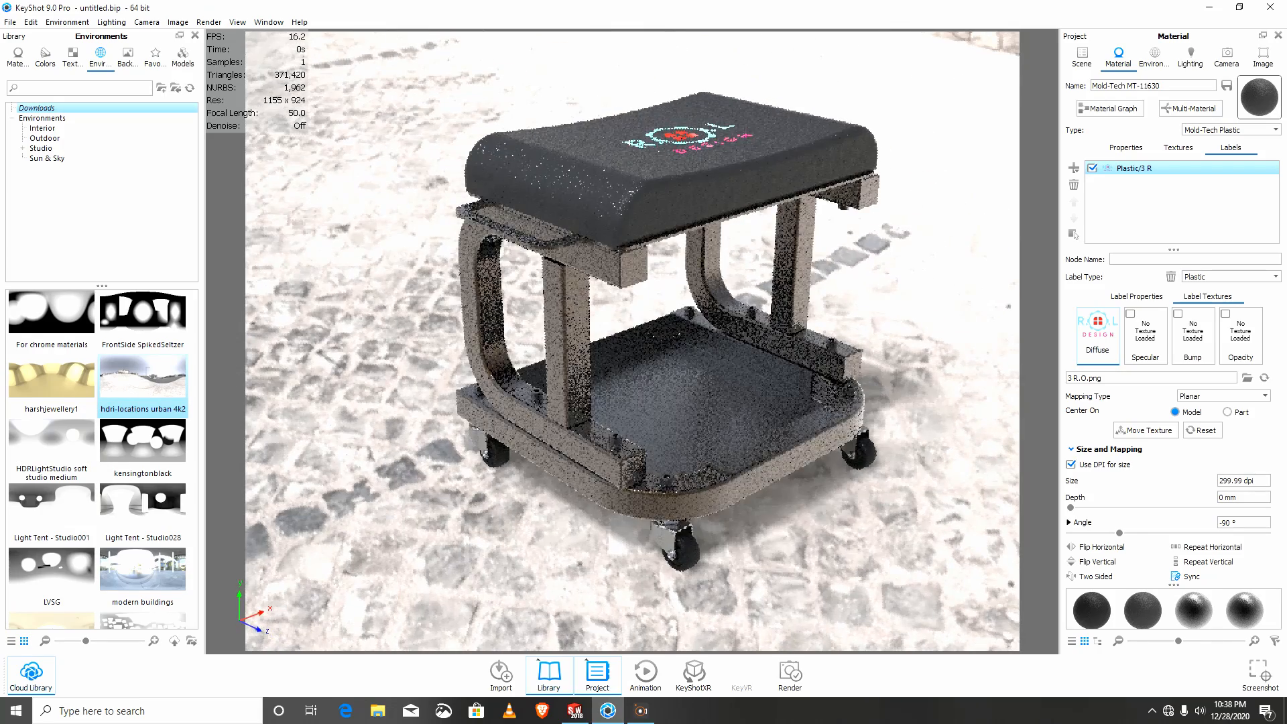
scroll(670, 355, up, 4)
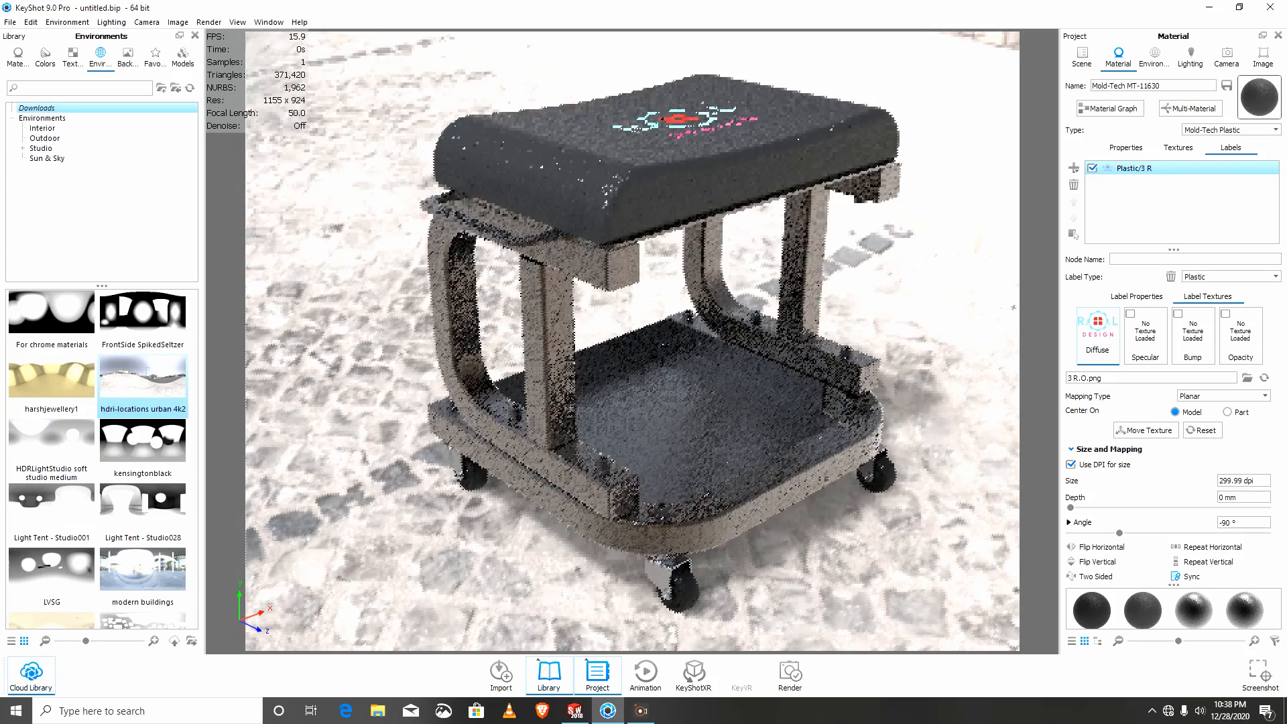
click(1226, 57)
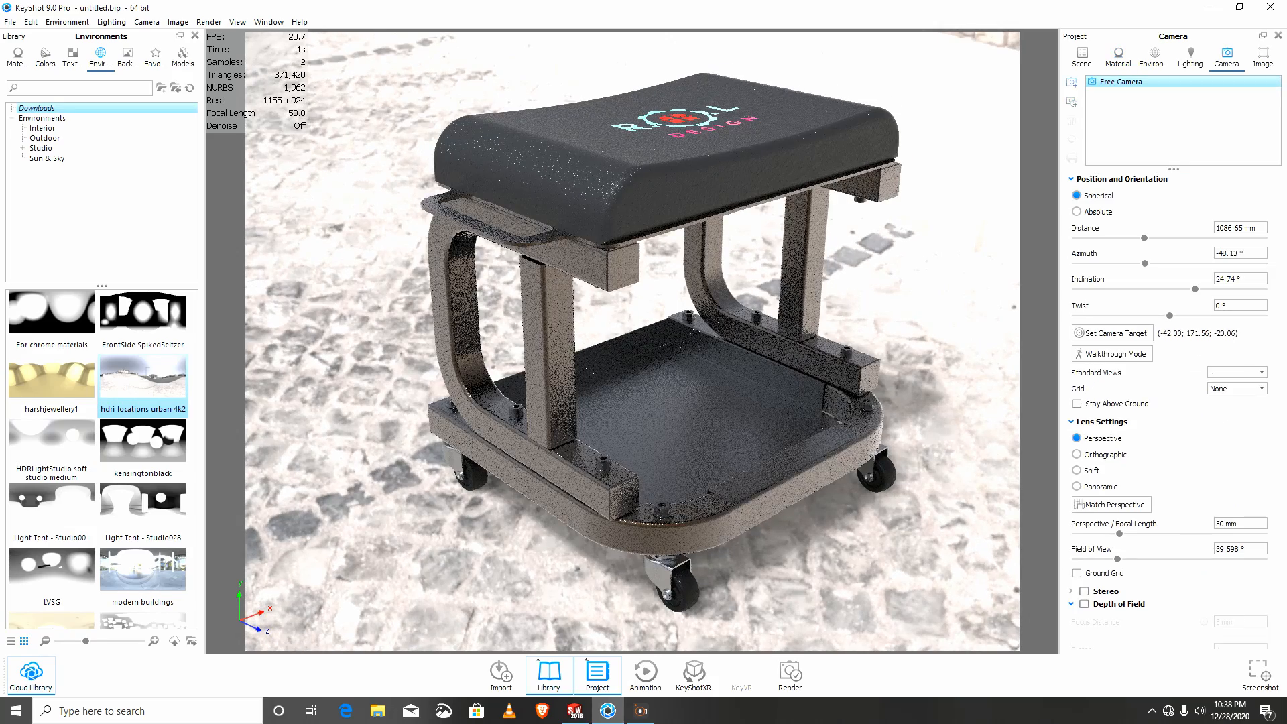
click(1072, 82)
click(1276, 94)
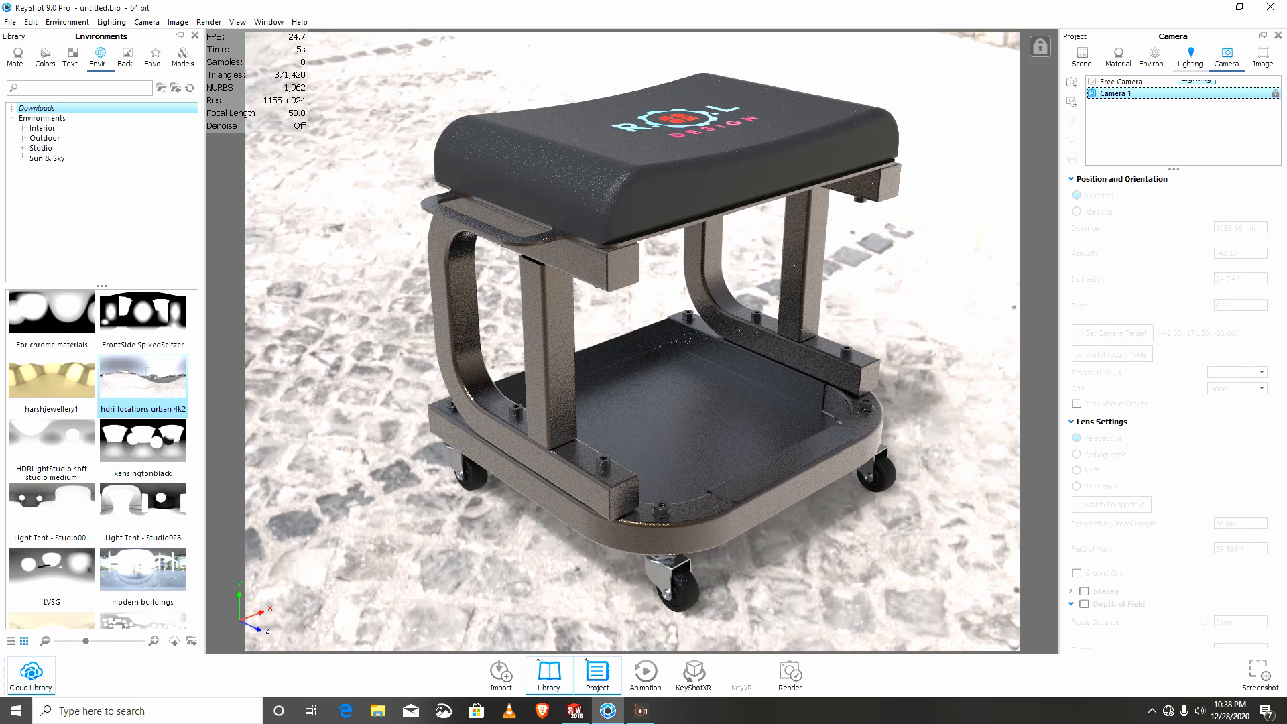
Step: Add a circular light pin to the HDRI highlighting the side of the seat cushion, with a radius of 7.56, and finish its placement
click(1153, 57)
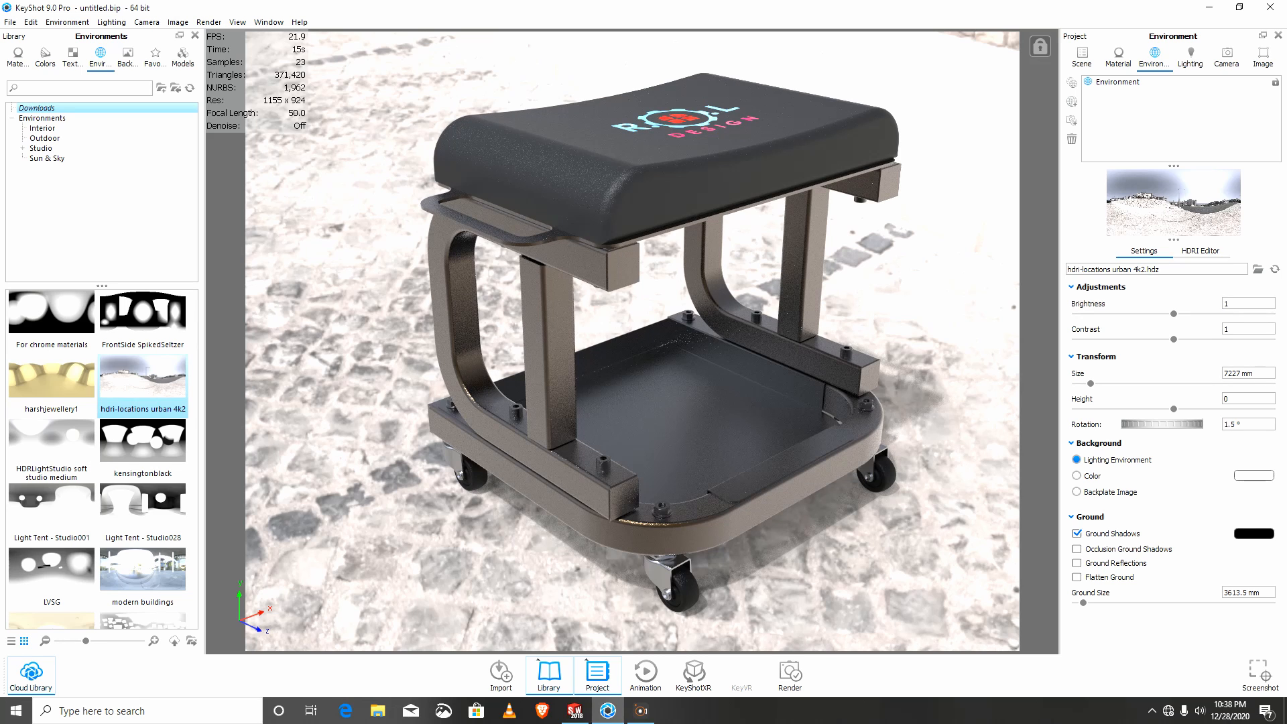
click(1200, 251)
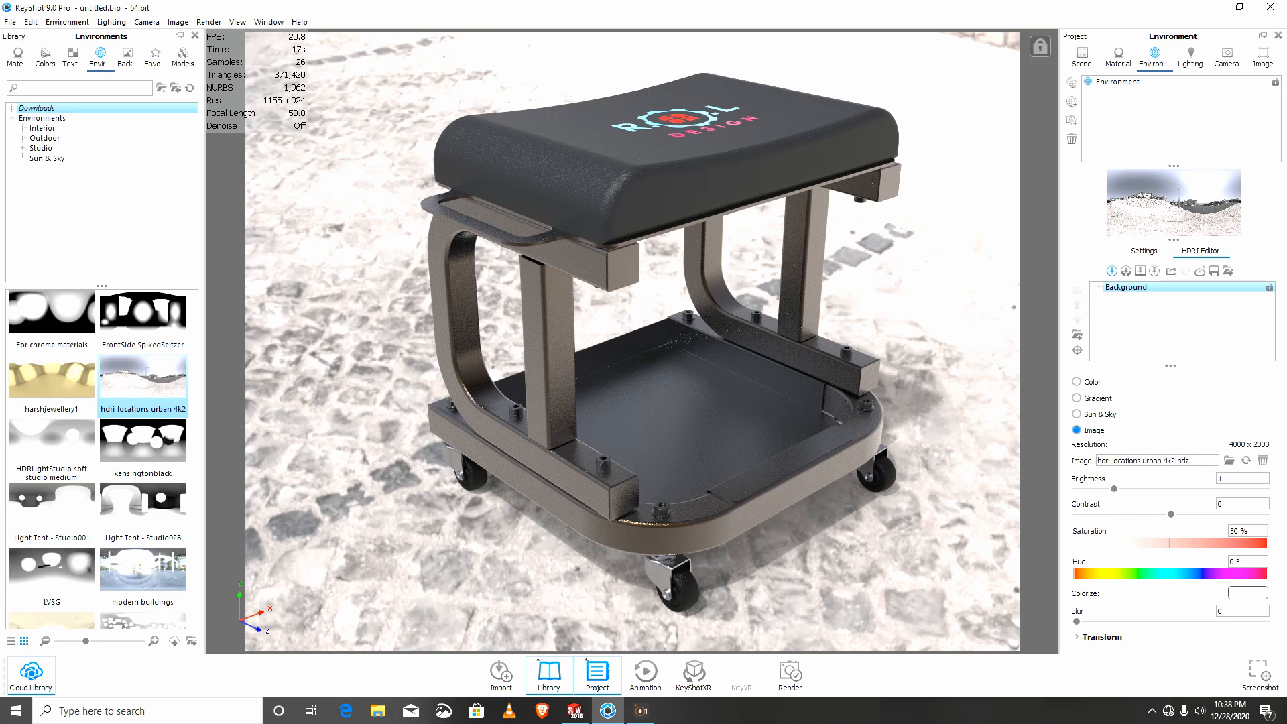
click(1111, 271)
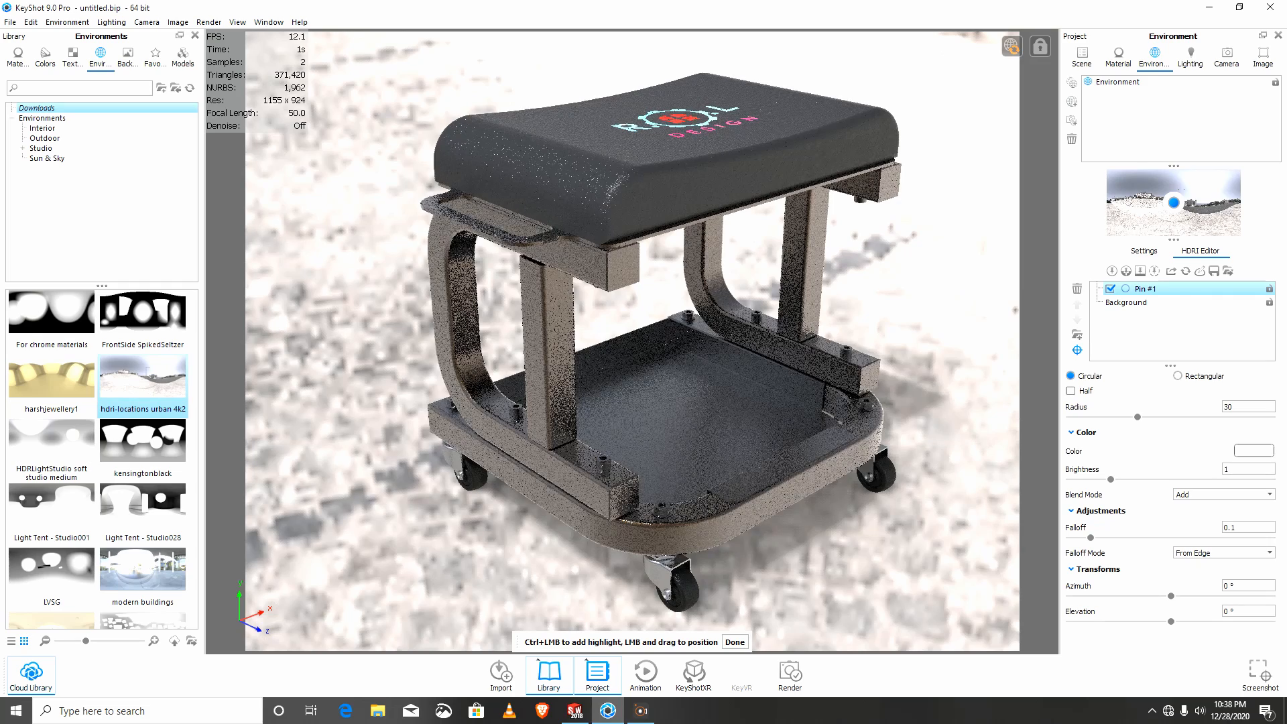
click(677, 201)
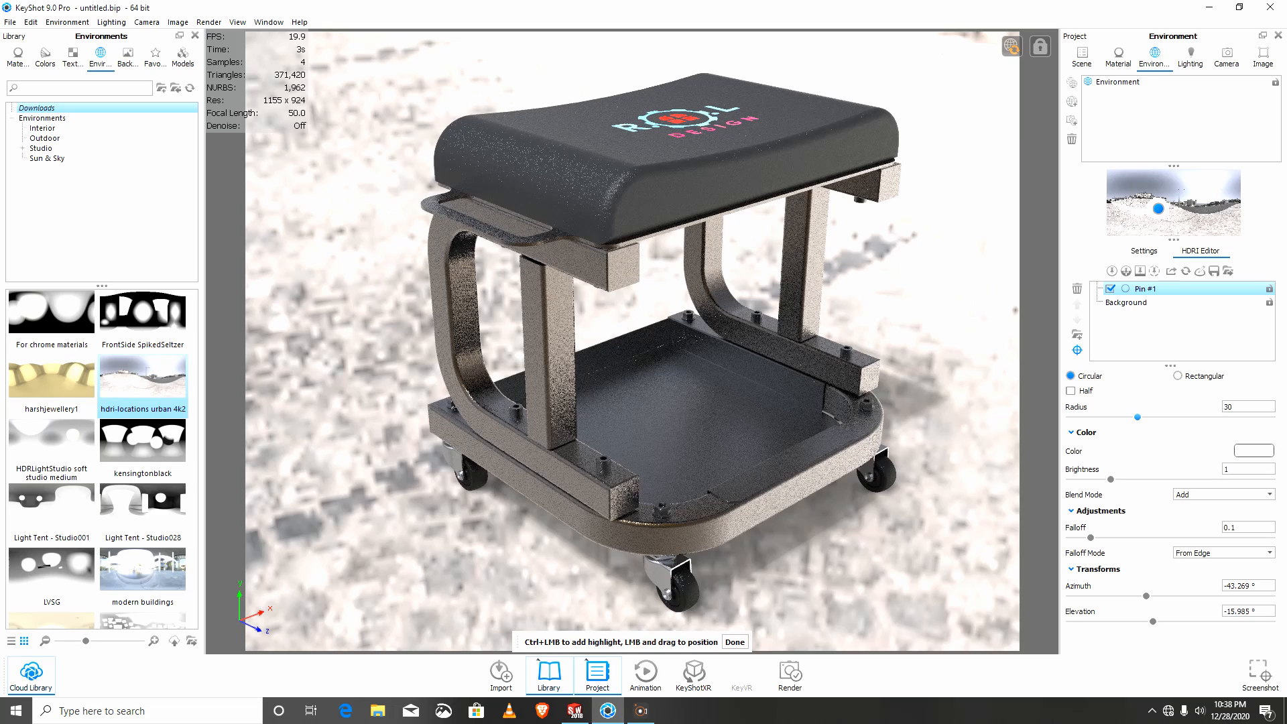
drag(1138, 417, 1087, 417)
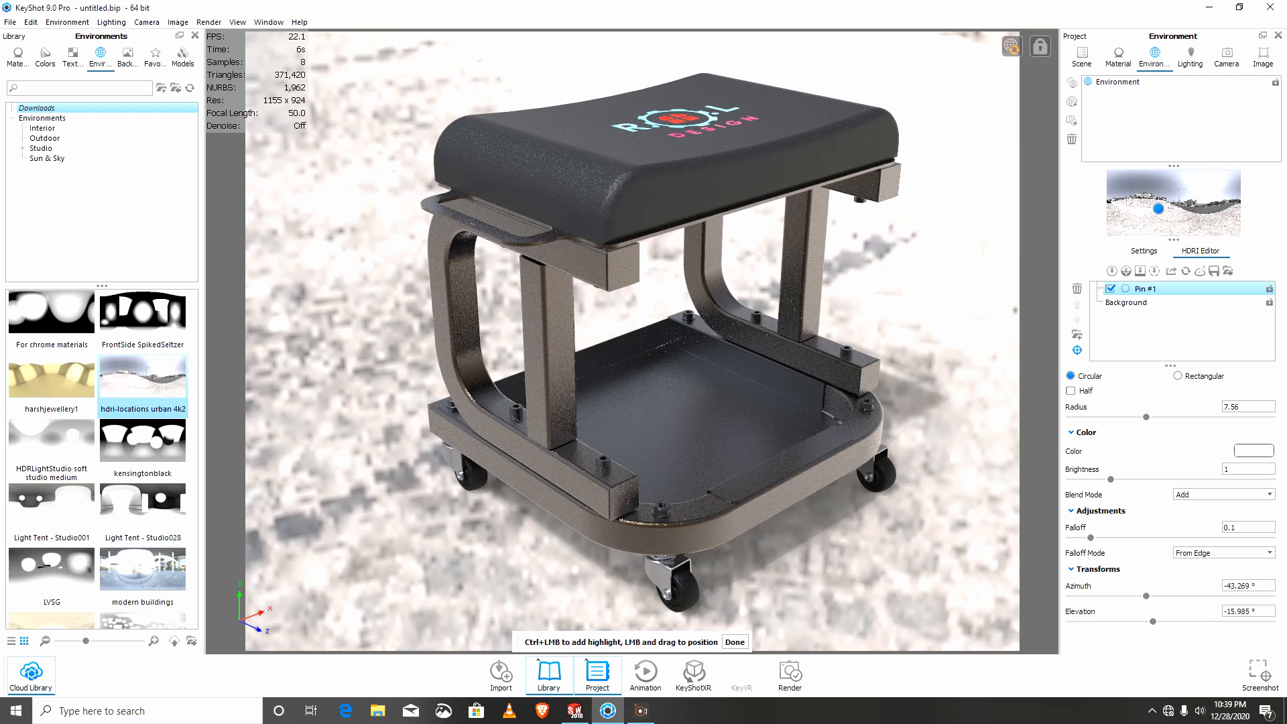
click(735, 642)
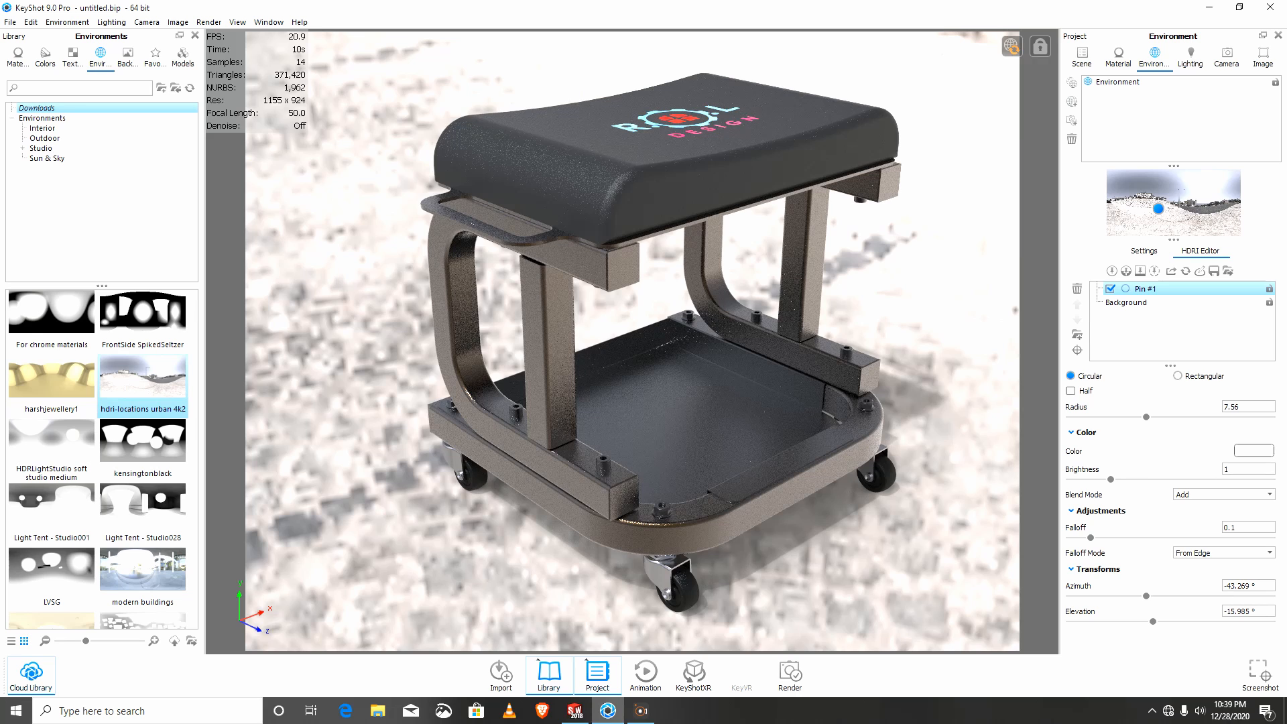
Step: Switch the environment background from the lighting environment to a plain white color
click(1143, 251)
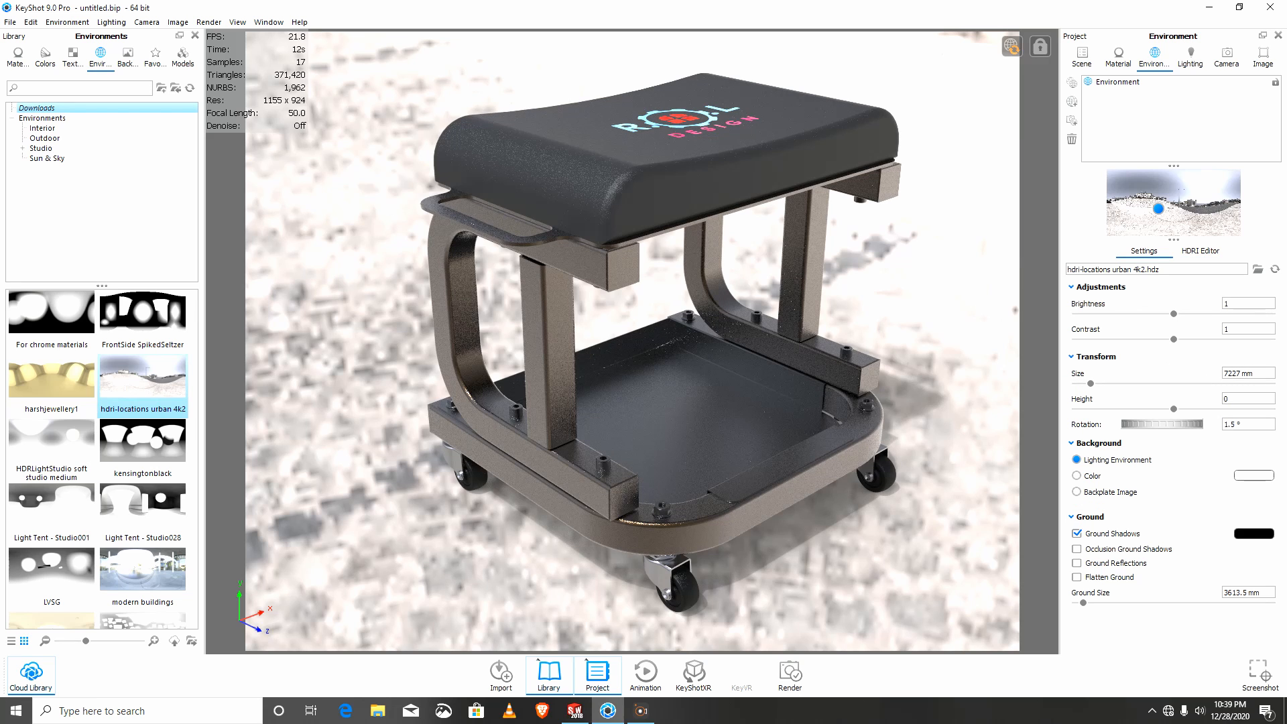
click(1077, 476)
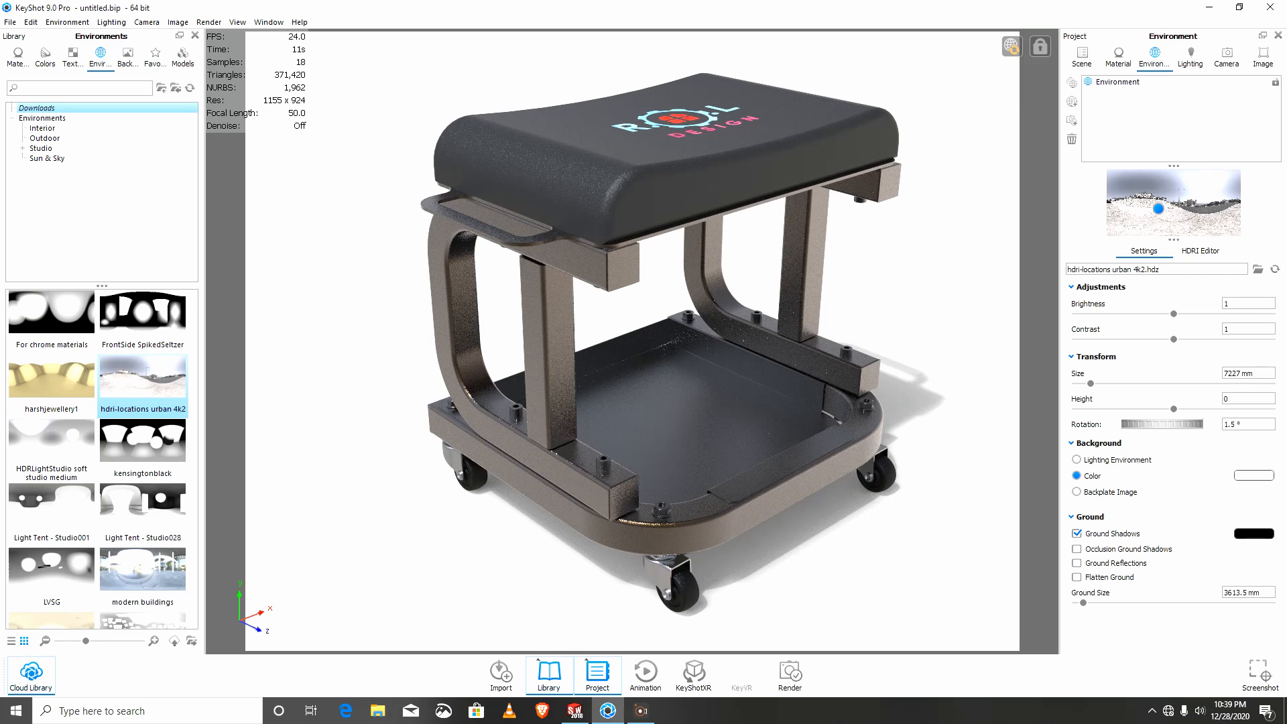
Step: Add a second light pin highlighting the upper curved leg of the frame, set its brightness to 0.65, and finish its placement
click(1200, 250)
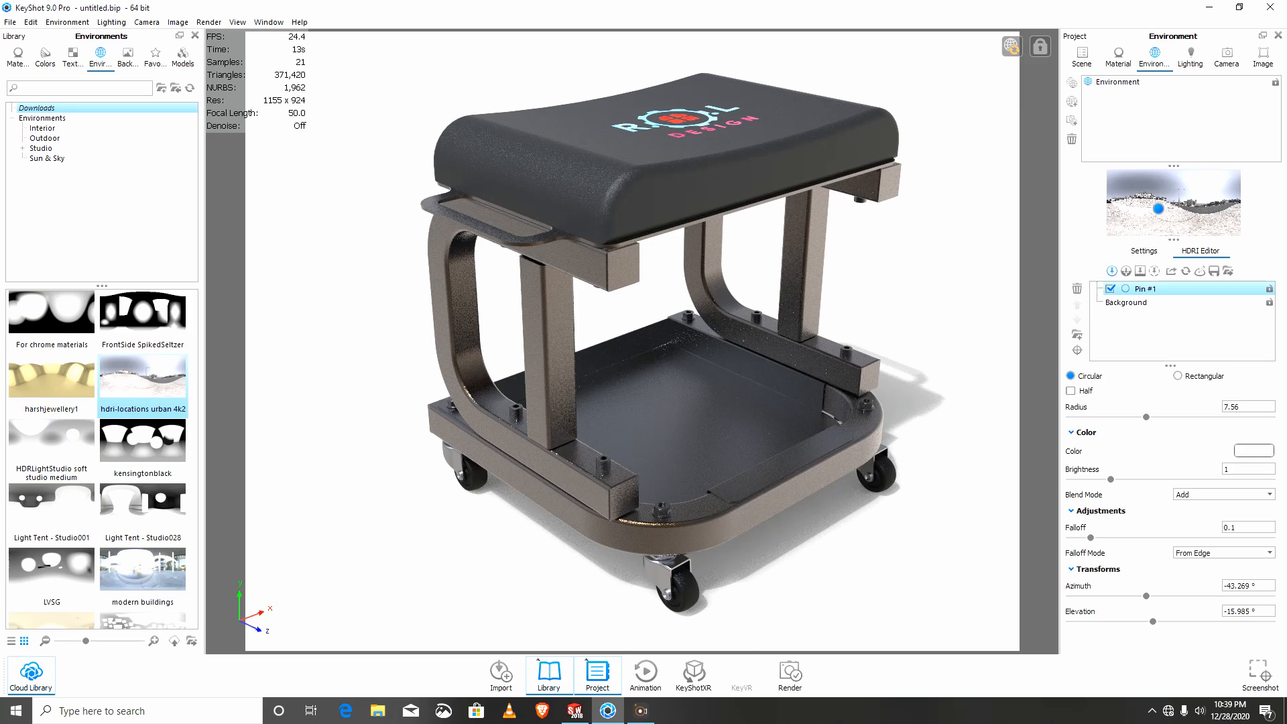
click(1112, 271)
click(444, 248)
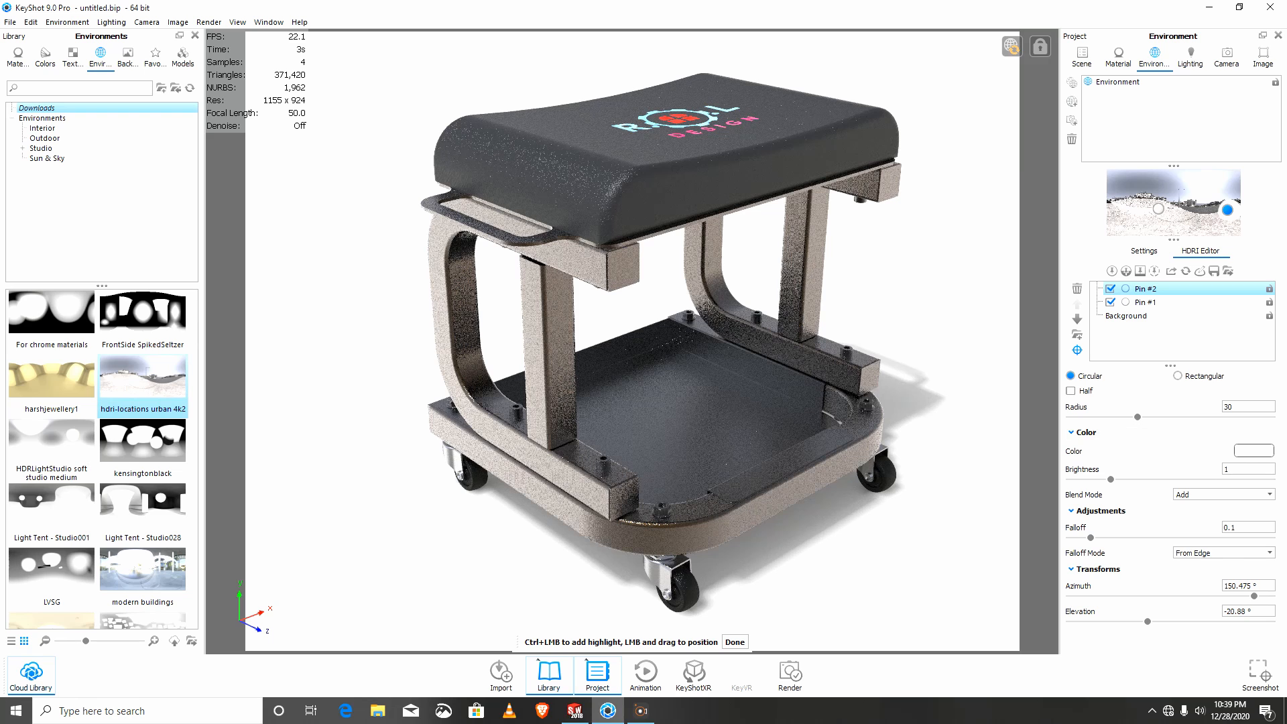
drag(1110, 479, 1098, 480)
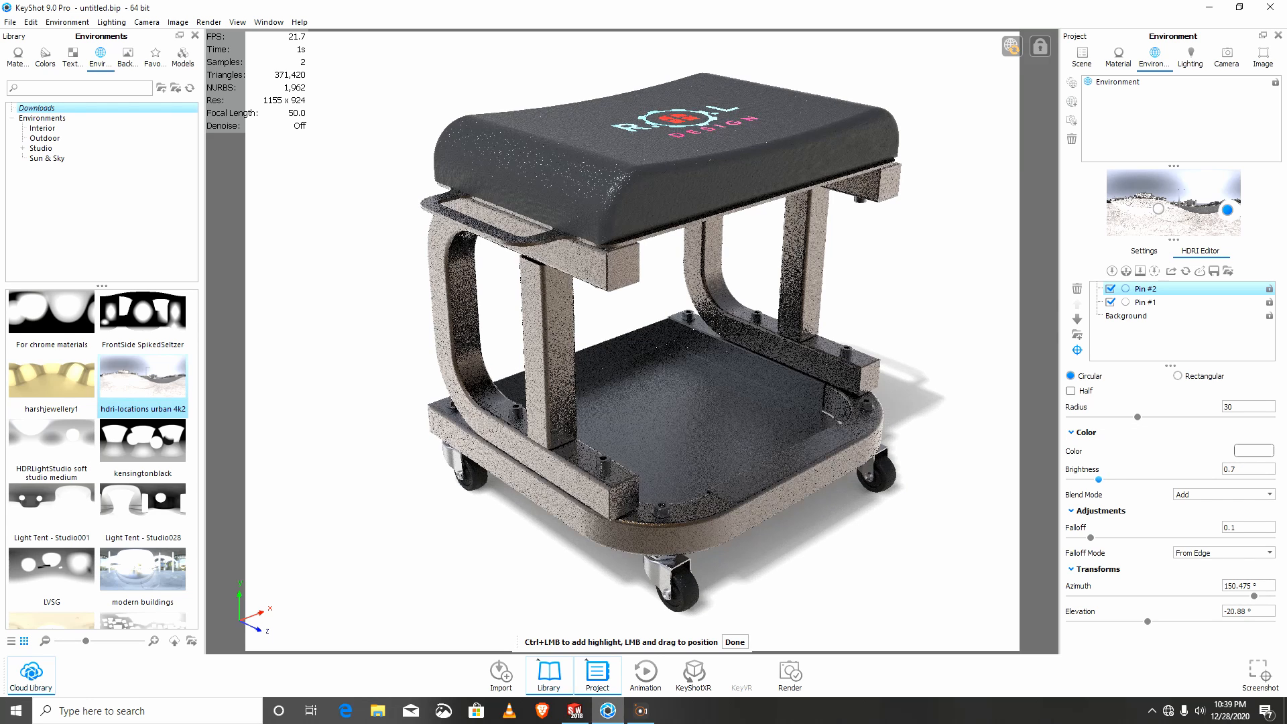
drag(1098, 479, 1096, 479)
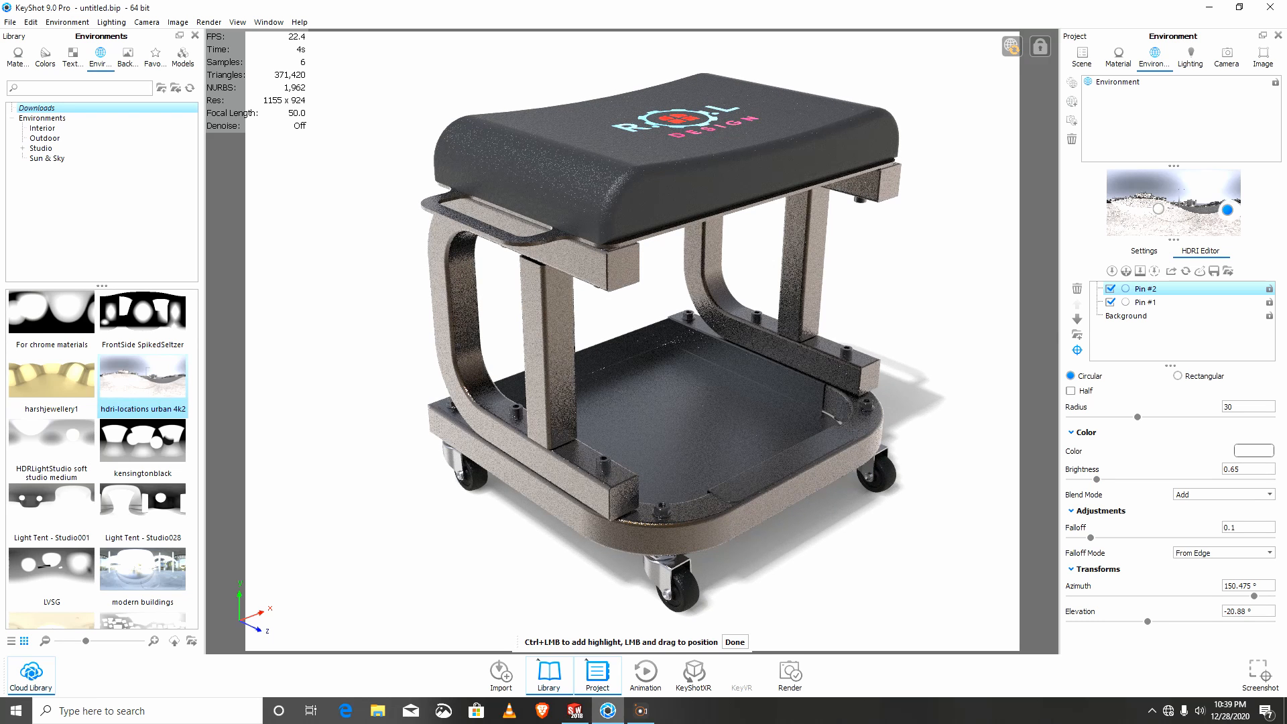
click(1078, 350)
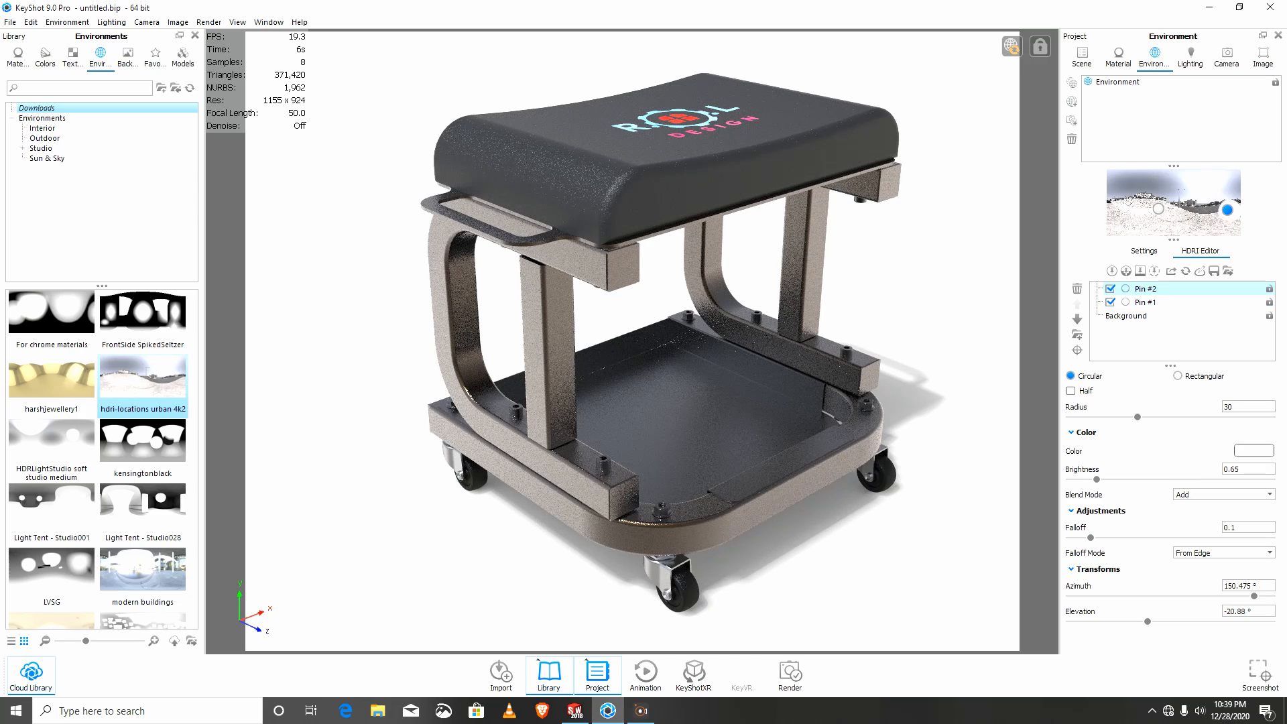
Step: Add a third light pin highlighting the lower tray, set its brightness to 0.42, and finish its placement
click(1112, 271)
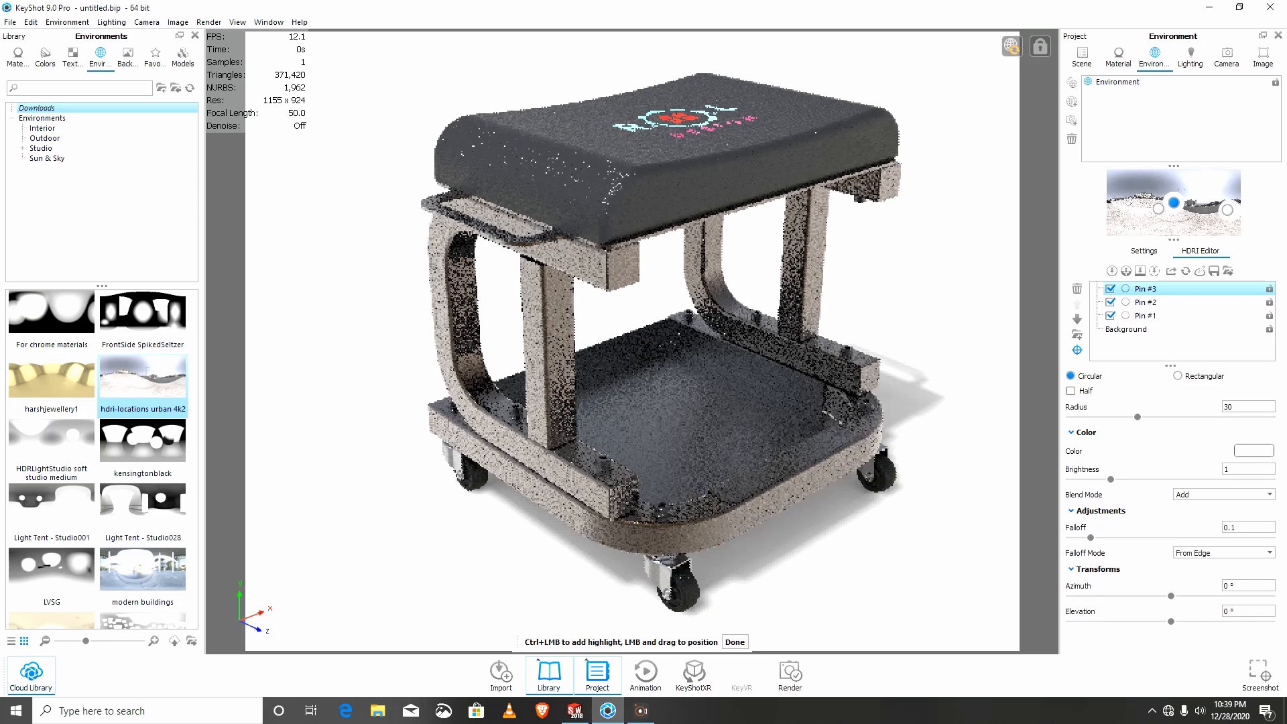
click(738, 386)
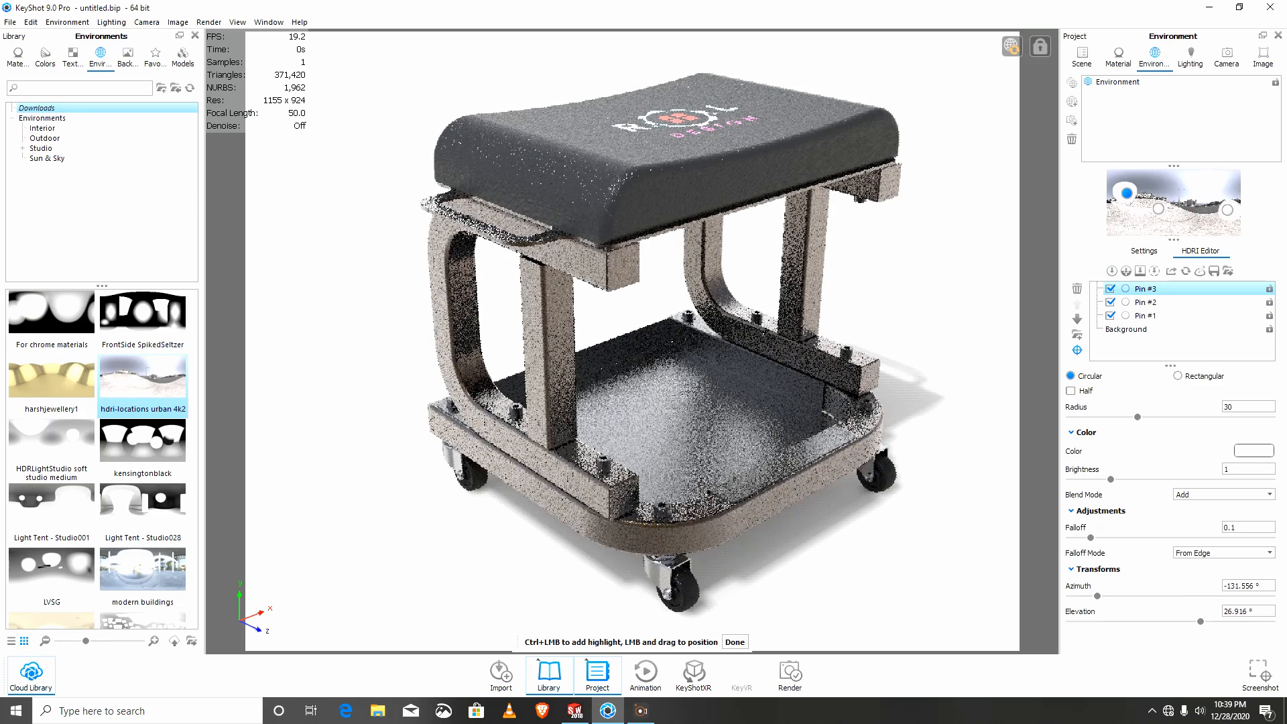
click(813, 358)
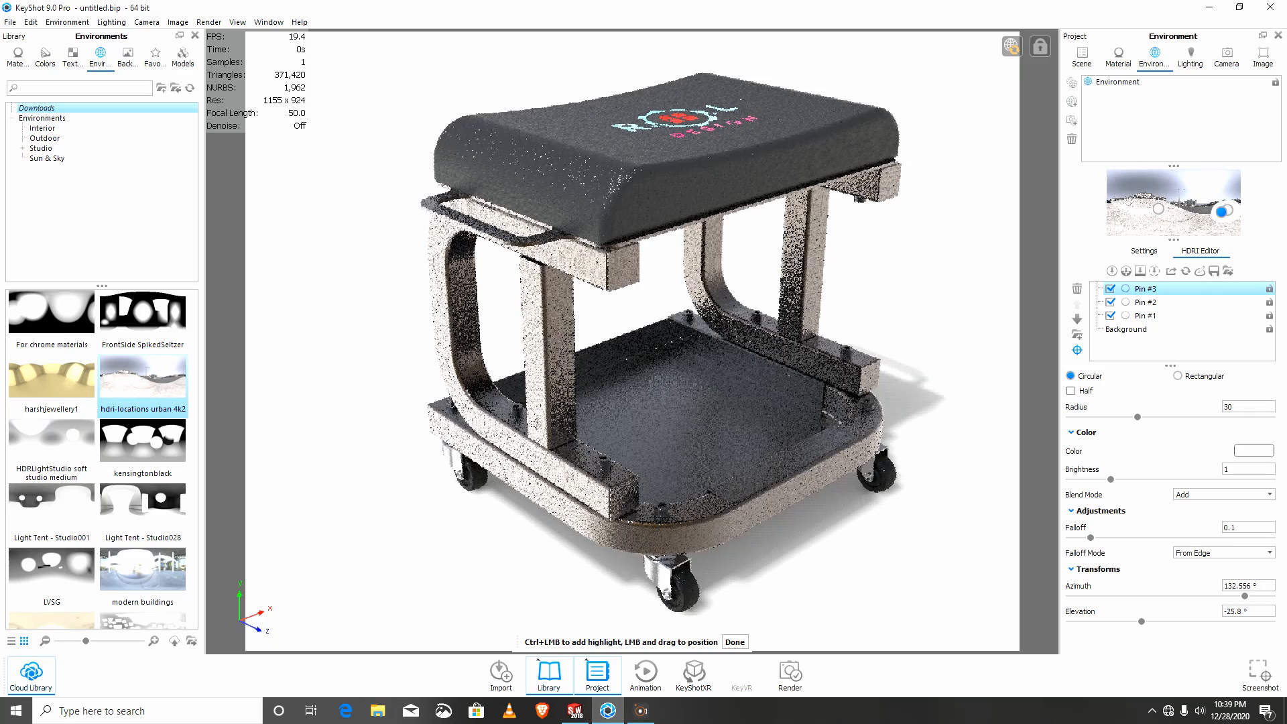
click(741, 378)
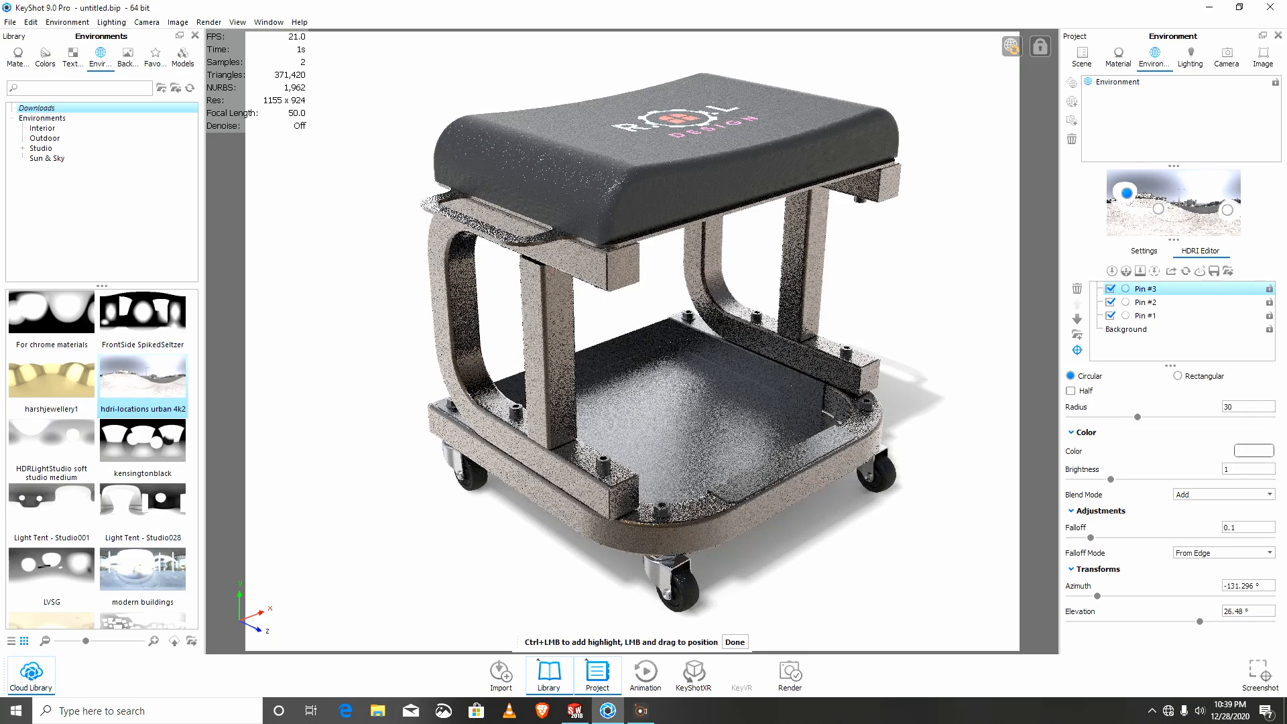
drag(1110, 479, 1088, 479)
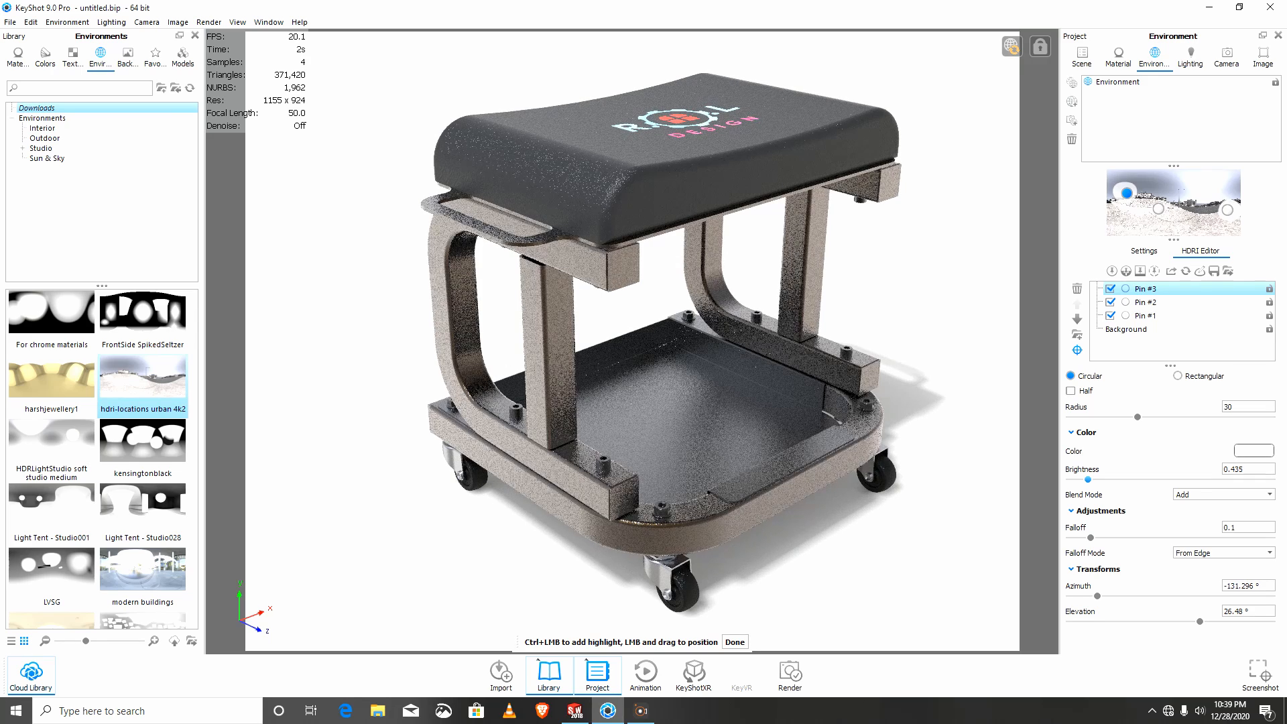
drag(1087, 479, 1087, 479)
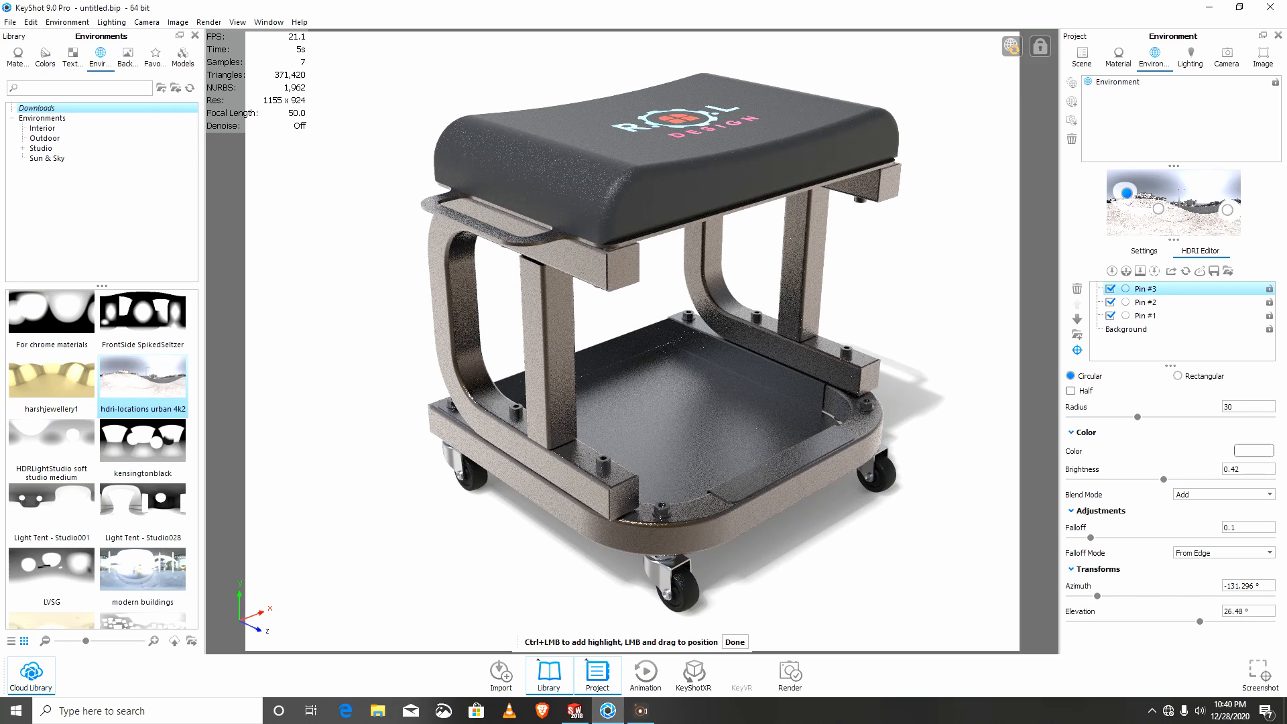
click(1144, 251)
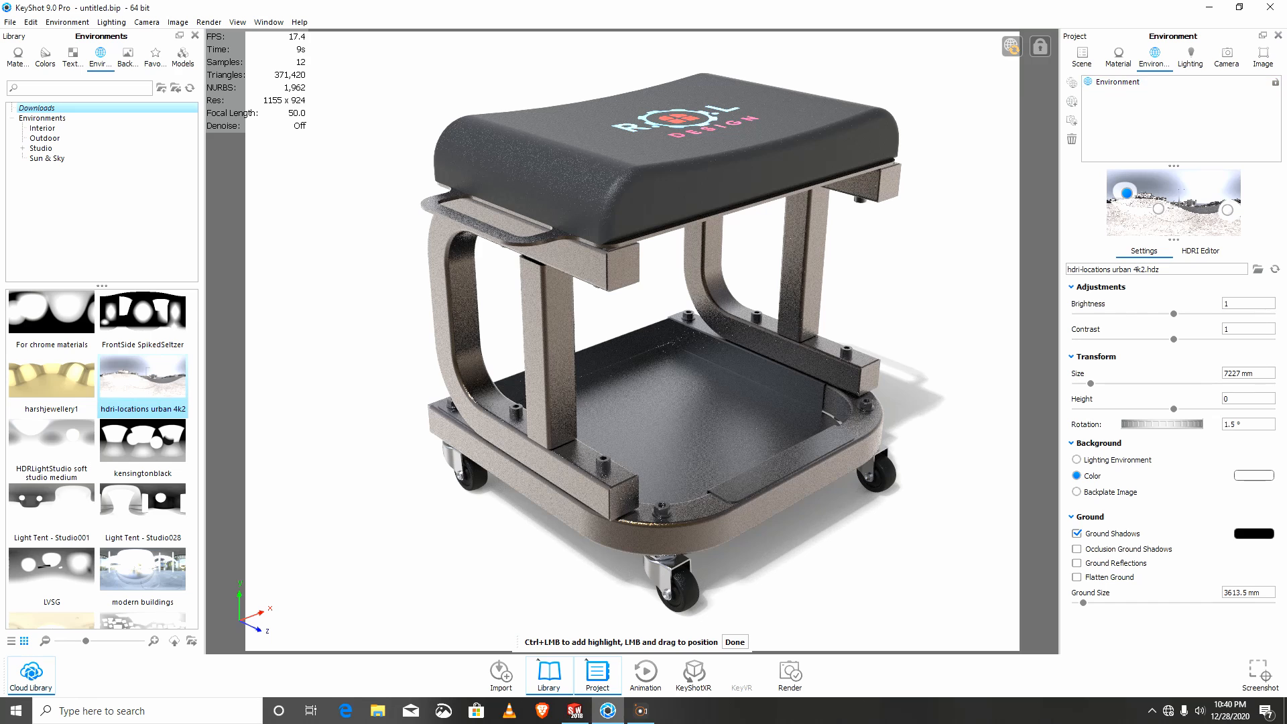
click(735, 643)
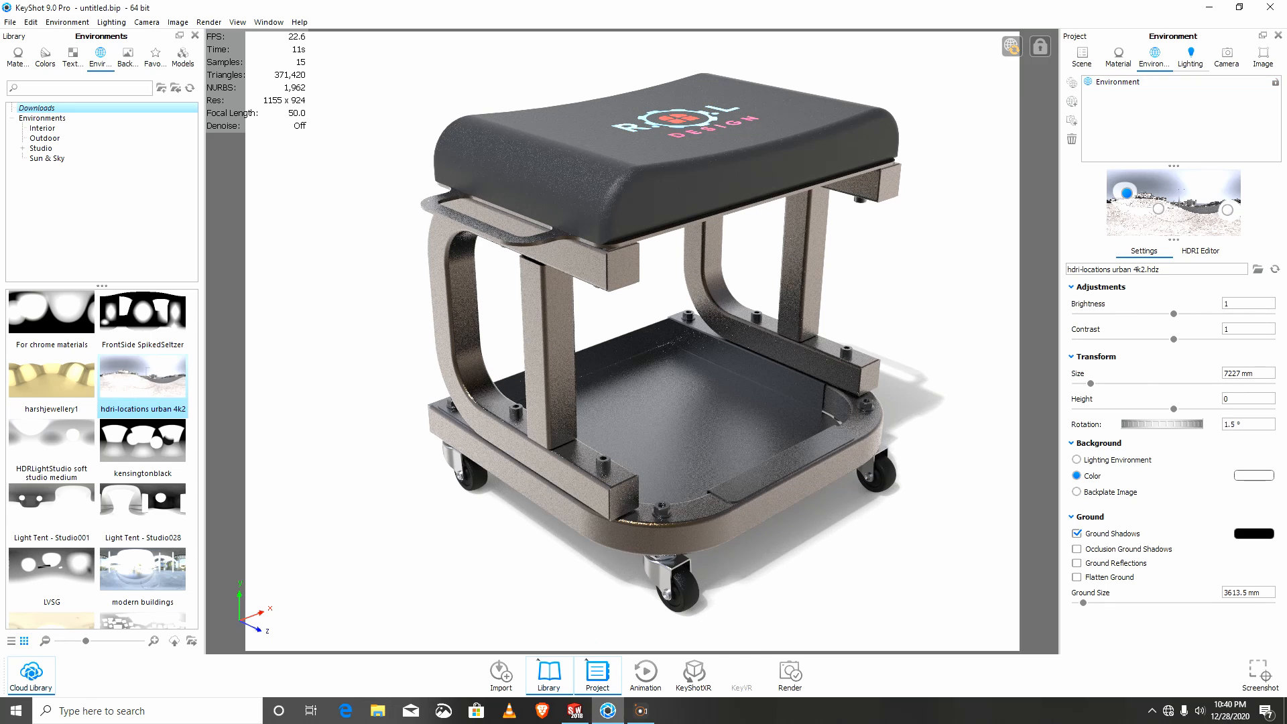
Step: Apply the Product lighting preset and raise the shadow quality to 5
click(1191, 57)
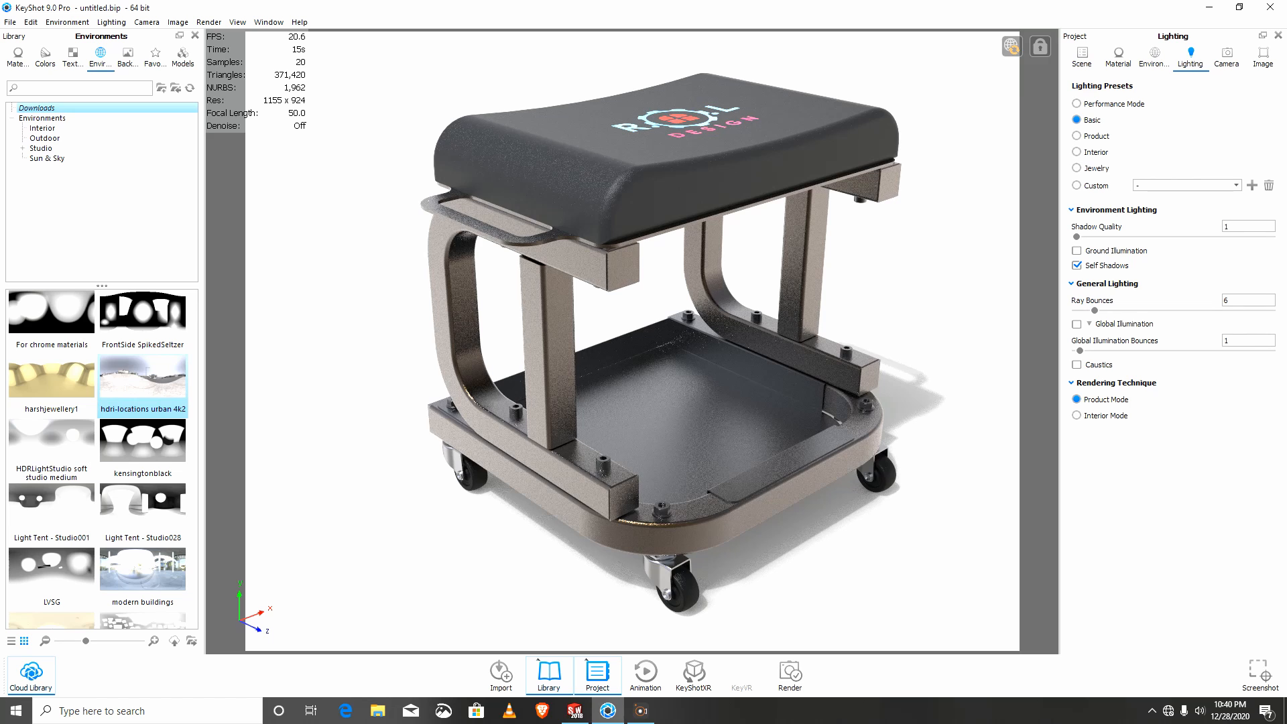
click(1077, 136)
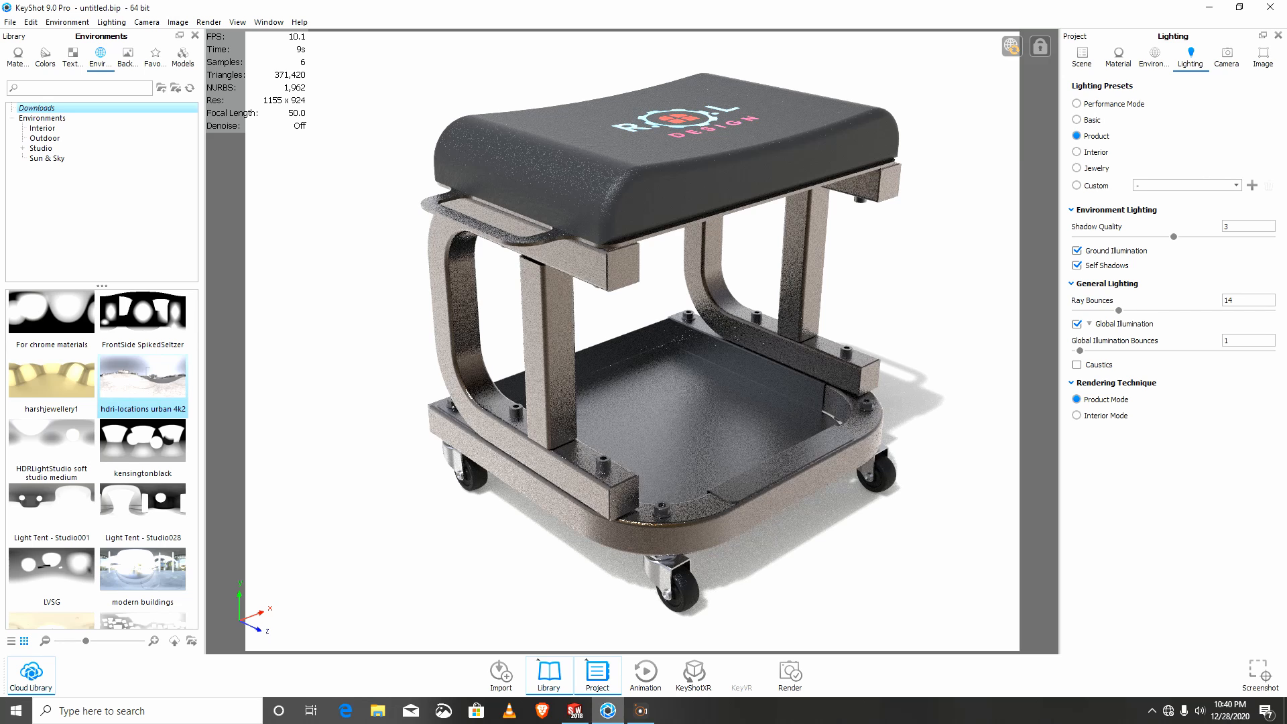
click(1225, 226)
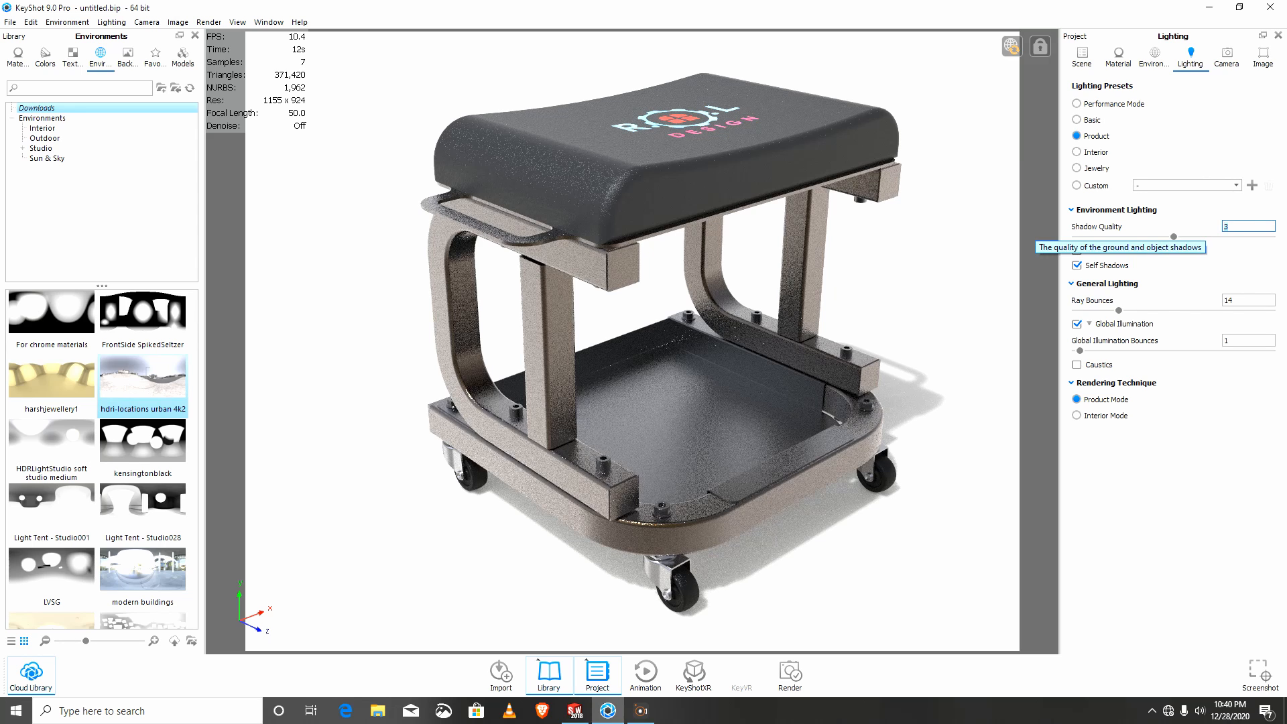
drag(1172, 237, 1271, 237)
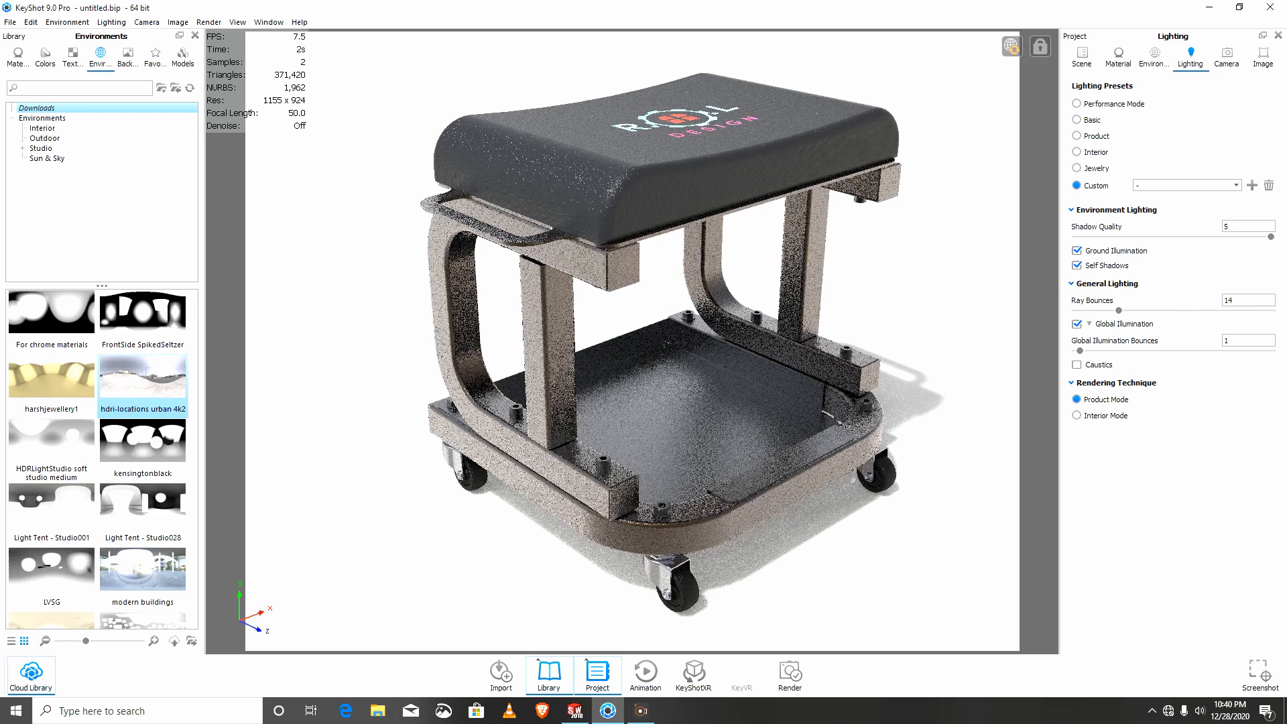
Step: Set the number of ray bounces in the general lighting to 256
drag(1239, 301, 1223, 301)
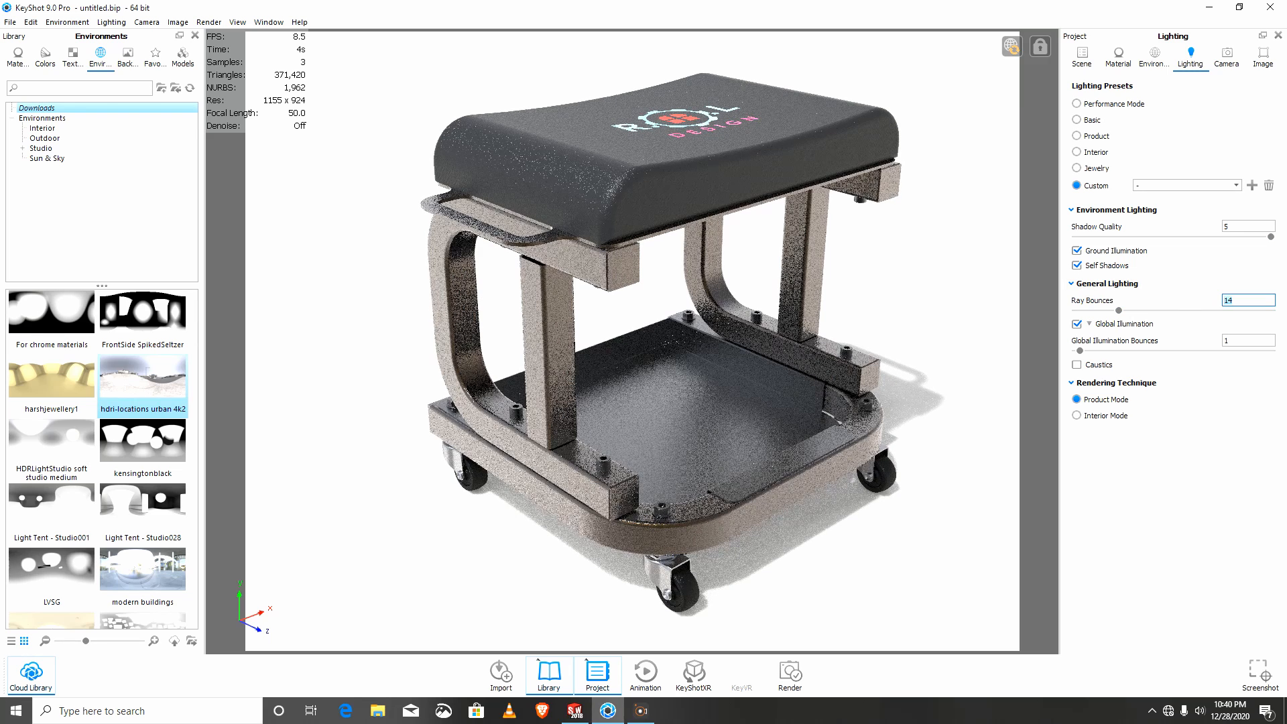
text(256)
key(Return)
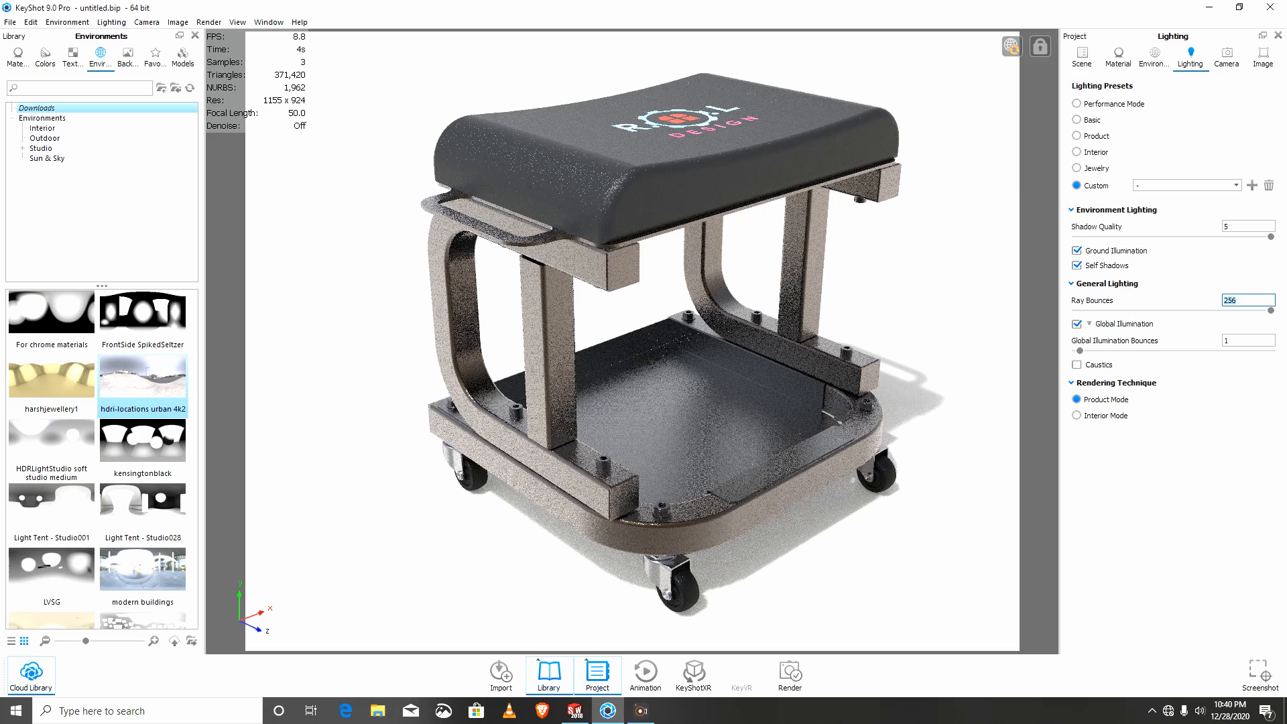
Step: Enable caustics and set the global illumination bounces to 256 in the general lighting
click(1077, 365)
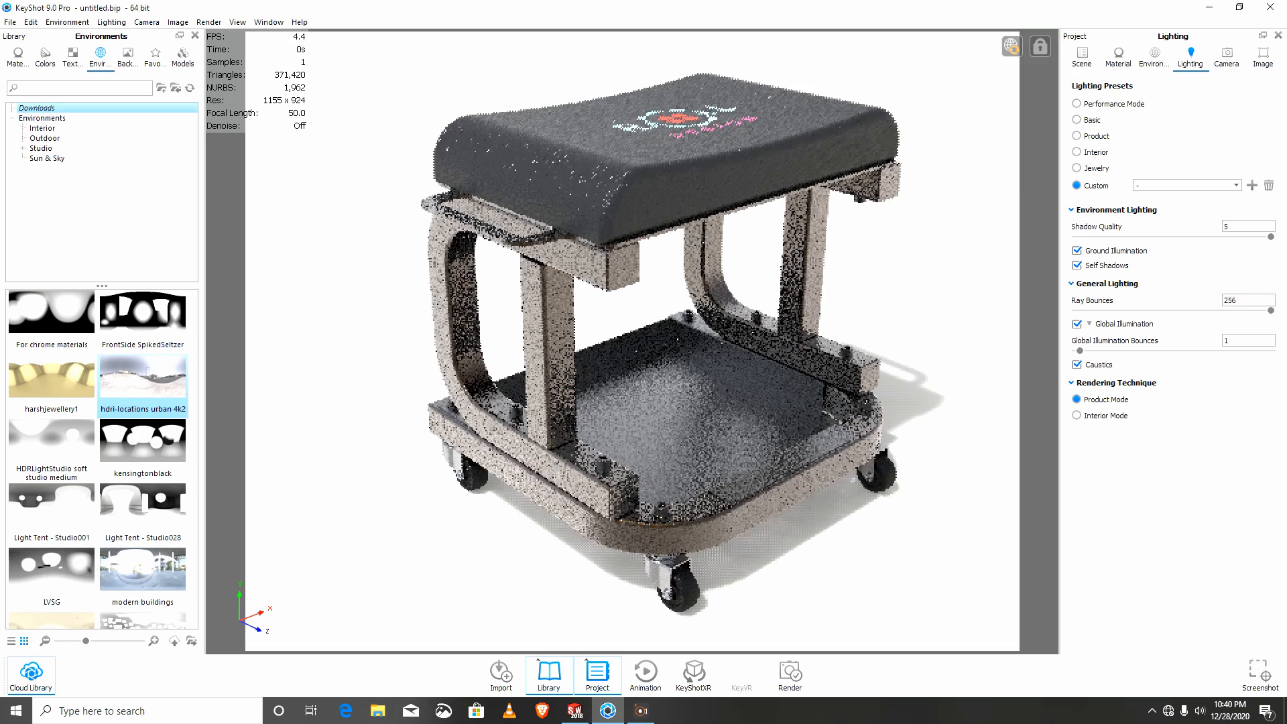
click(1225, 341)
key(Delete)
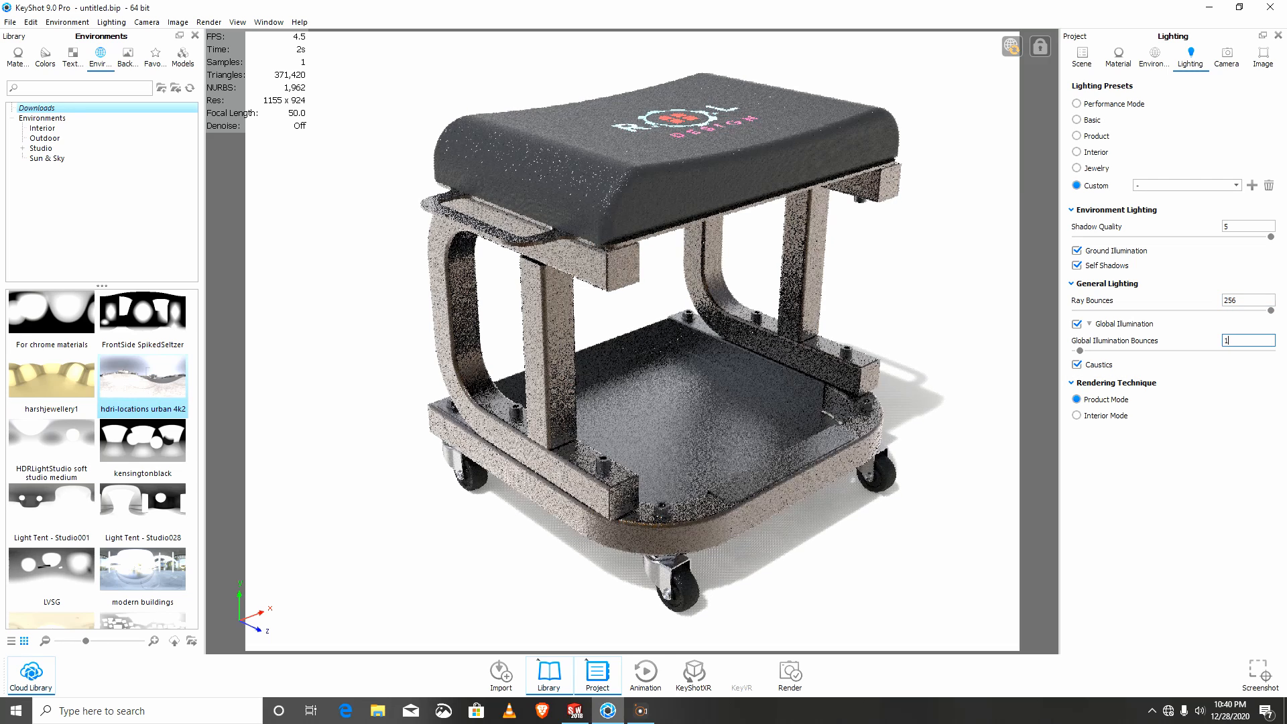
text(256)
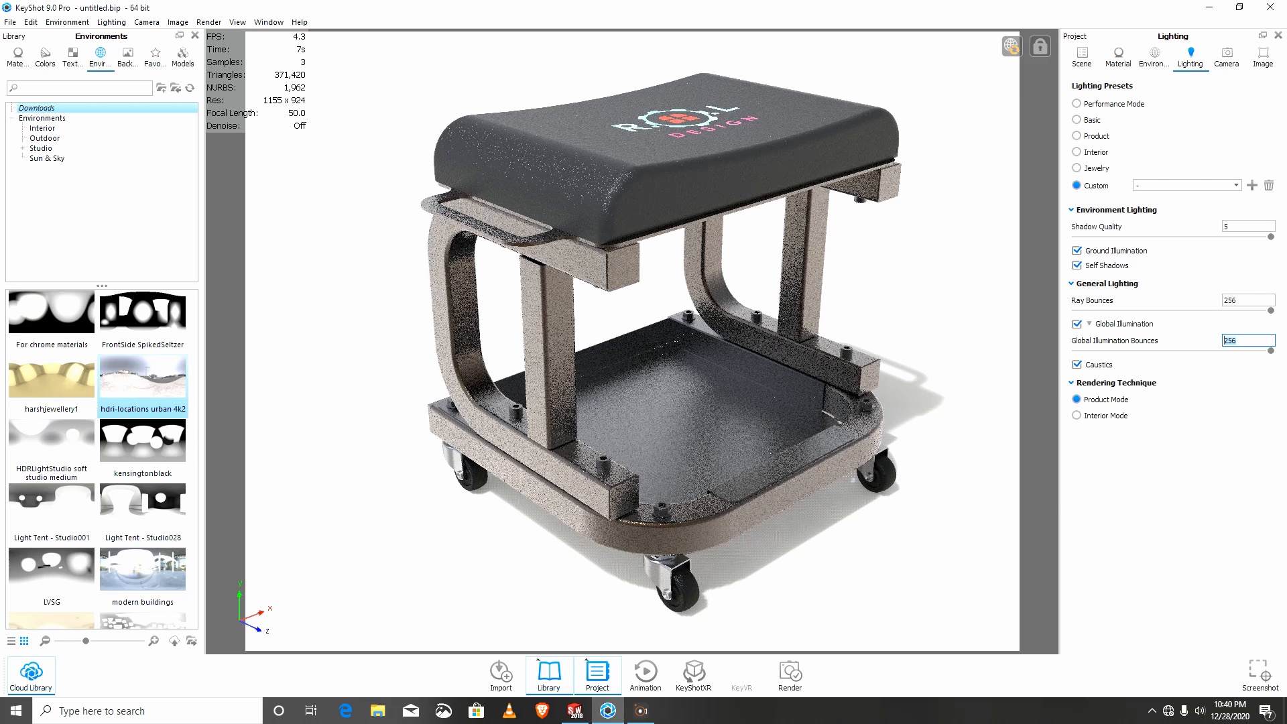
key(Return)
Step: Apply the landscape 4:3 resolution preset to the real-time image
click(1227, 57)
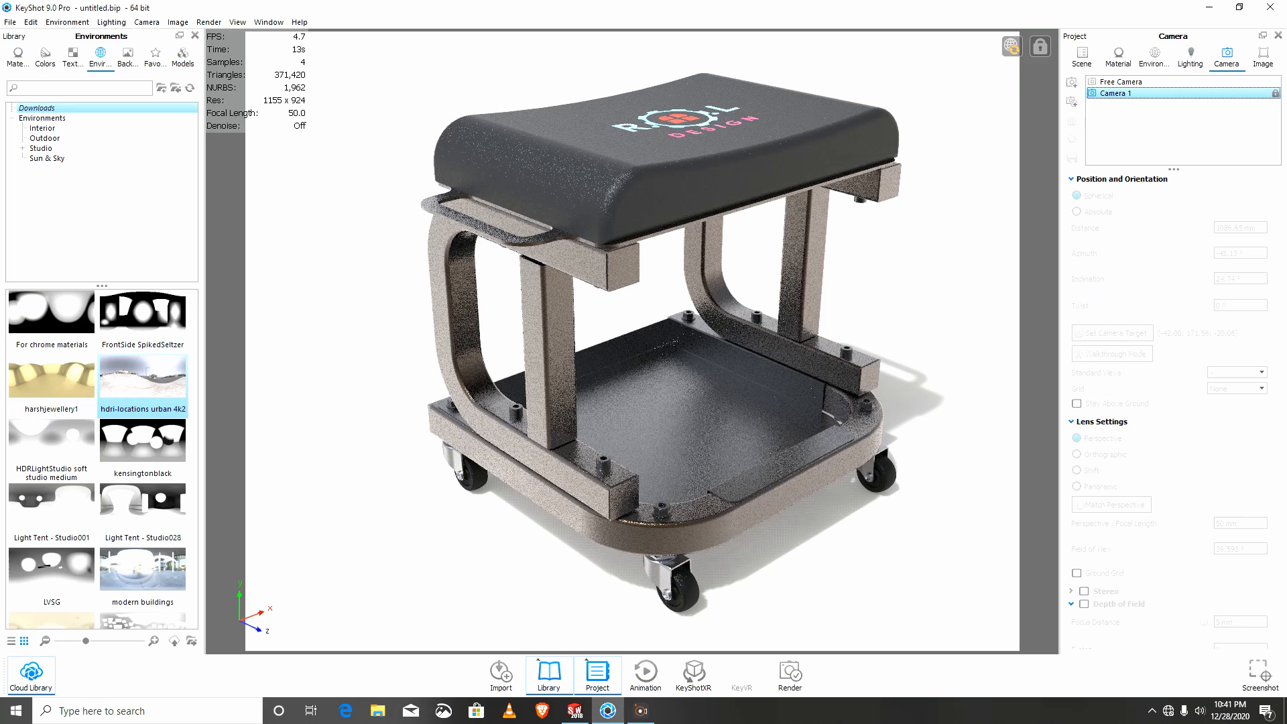
click(1263, 57)
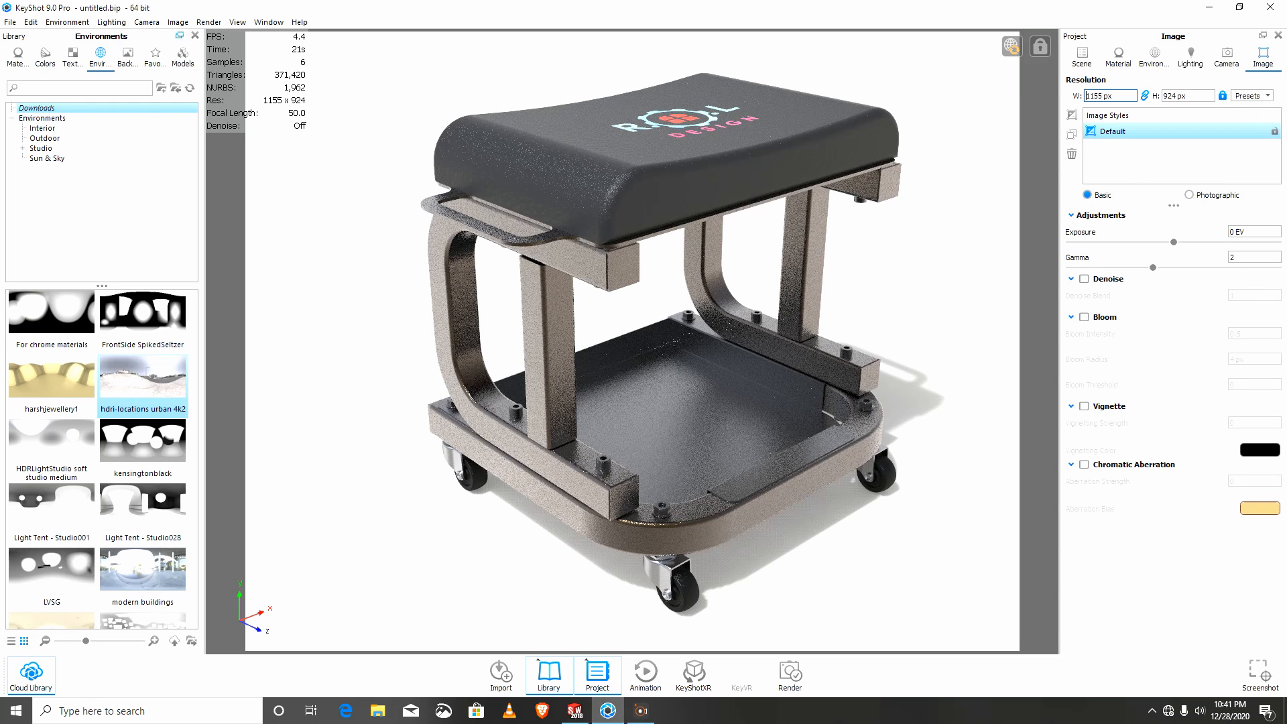
click(178, 22)
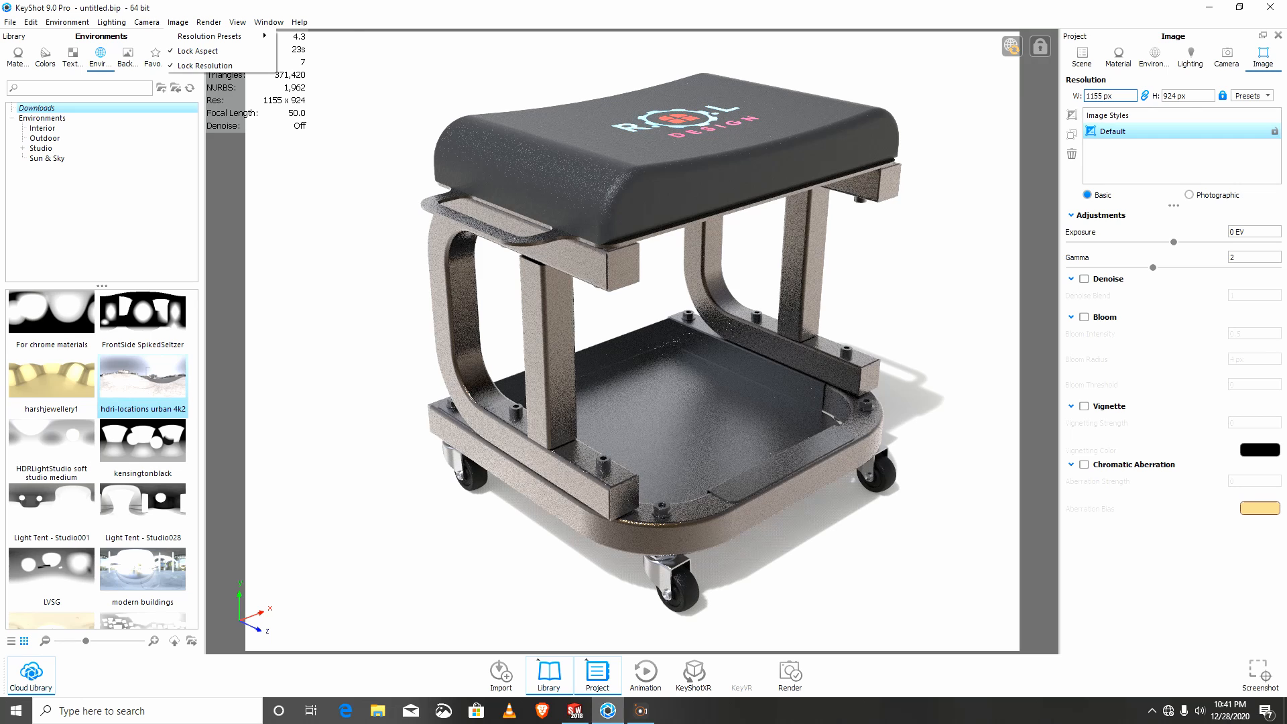
mouse_move(209, 37)
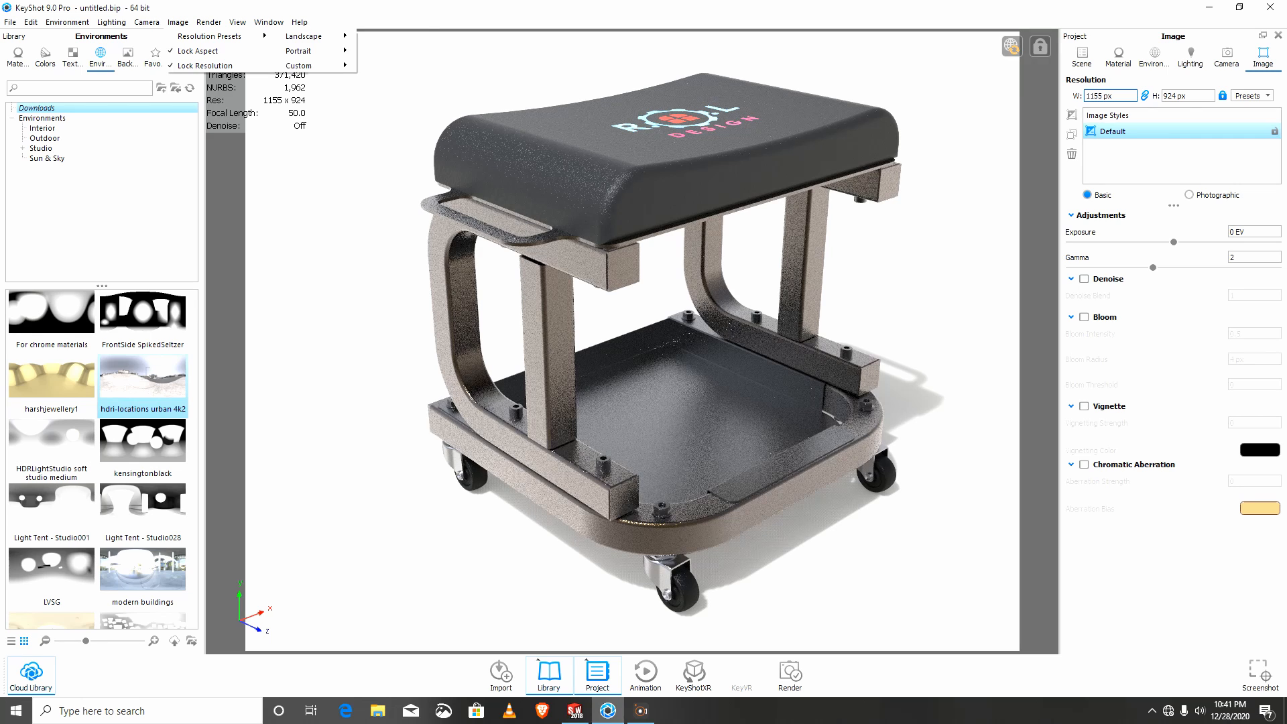
mouse_move(303, 36)
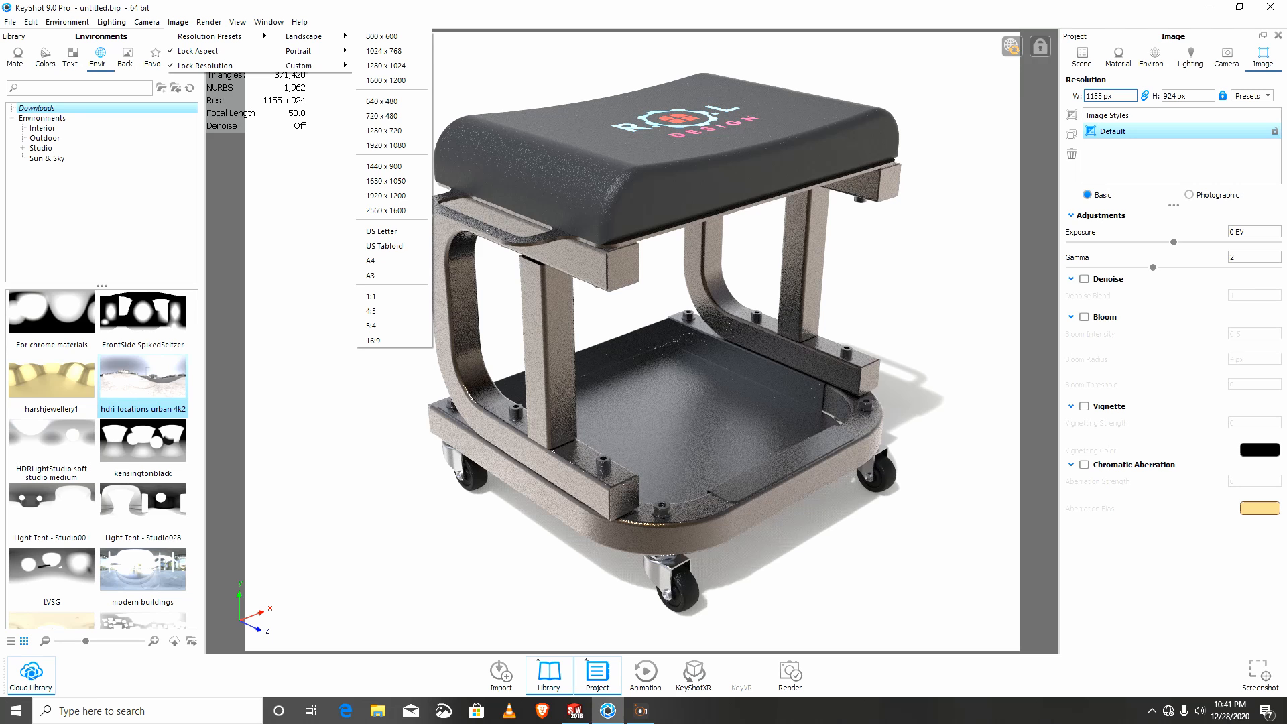
click(371, 311)
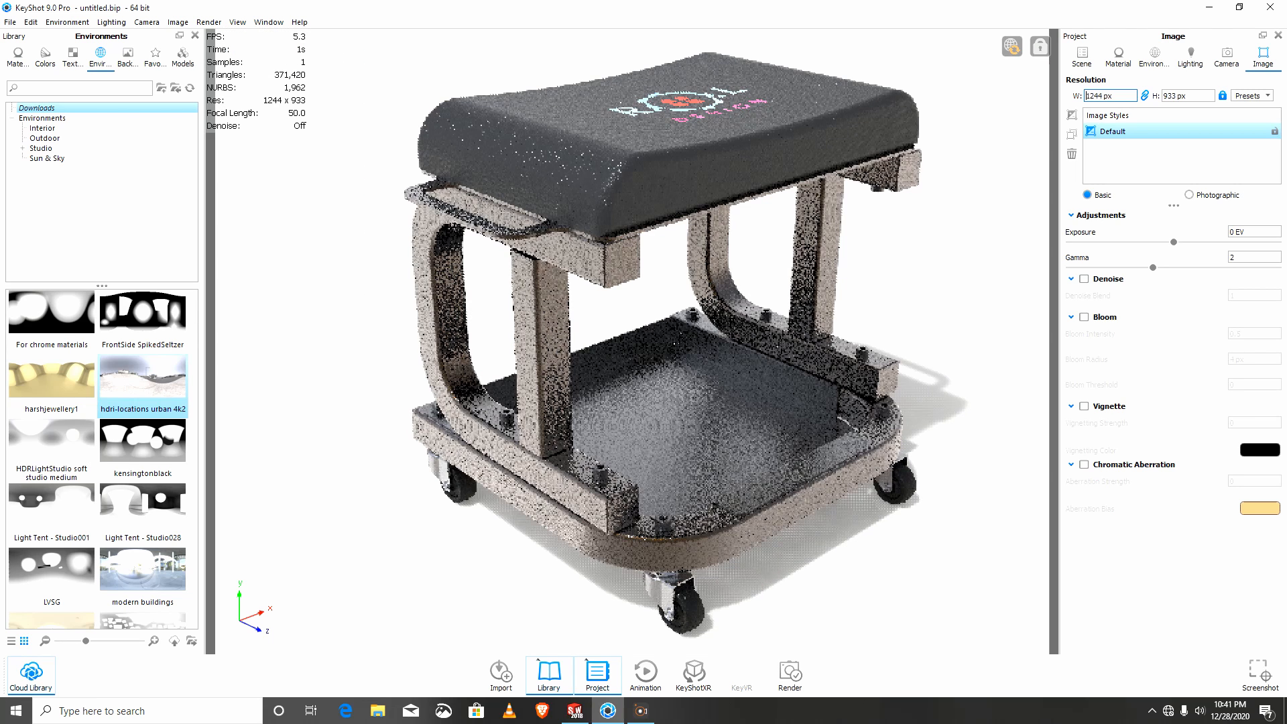
Step: Unlock Camera 1 and pan its view slightly so the stool sits a little lower in the frame
click(1226, 57)
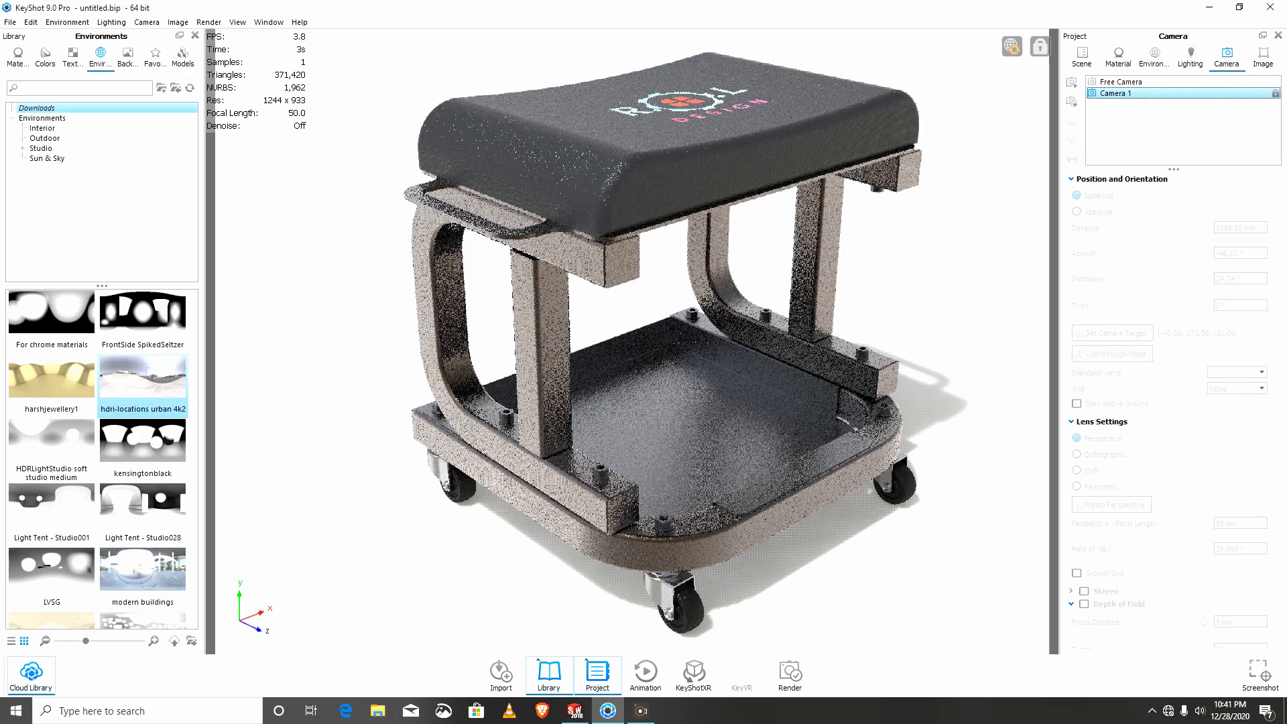
click(1130, 94)
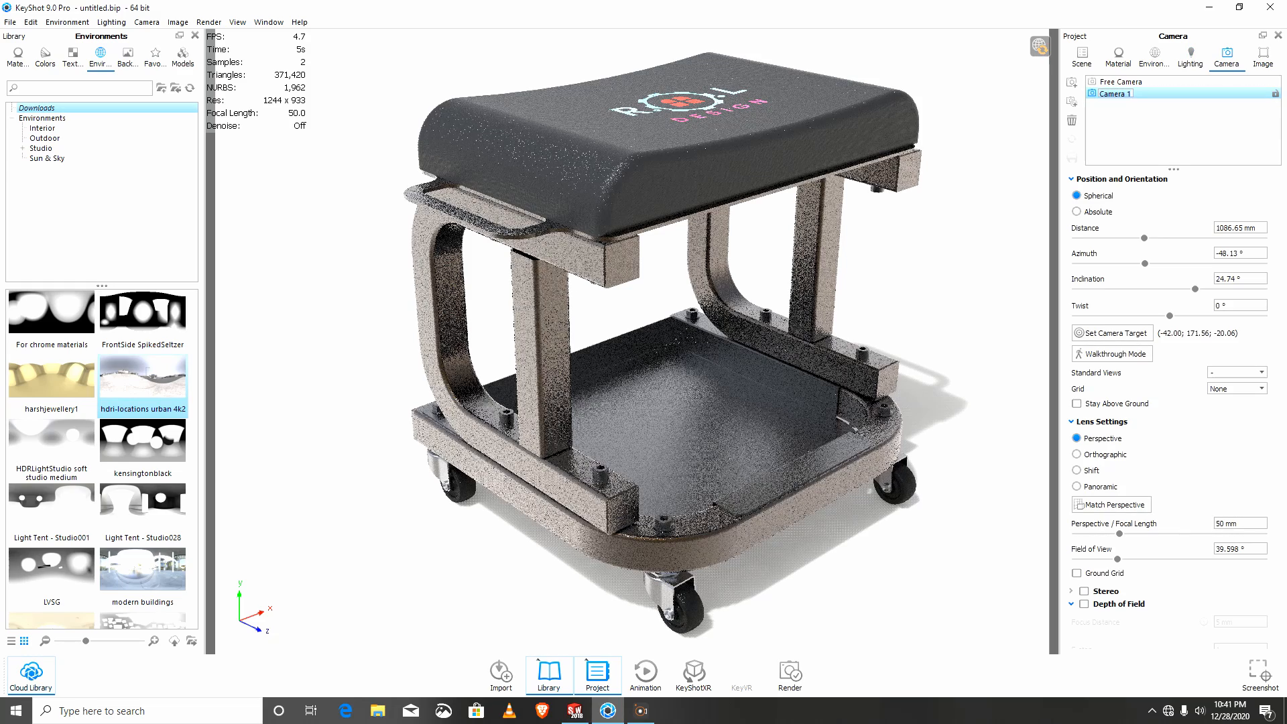
scroll(631, 341, up, 1)
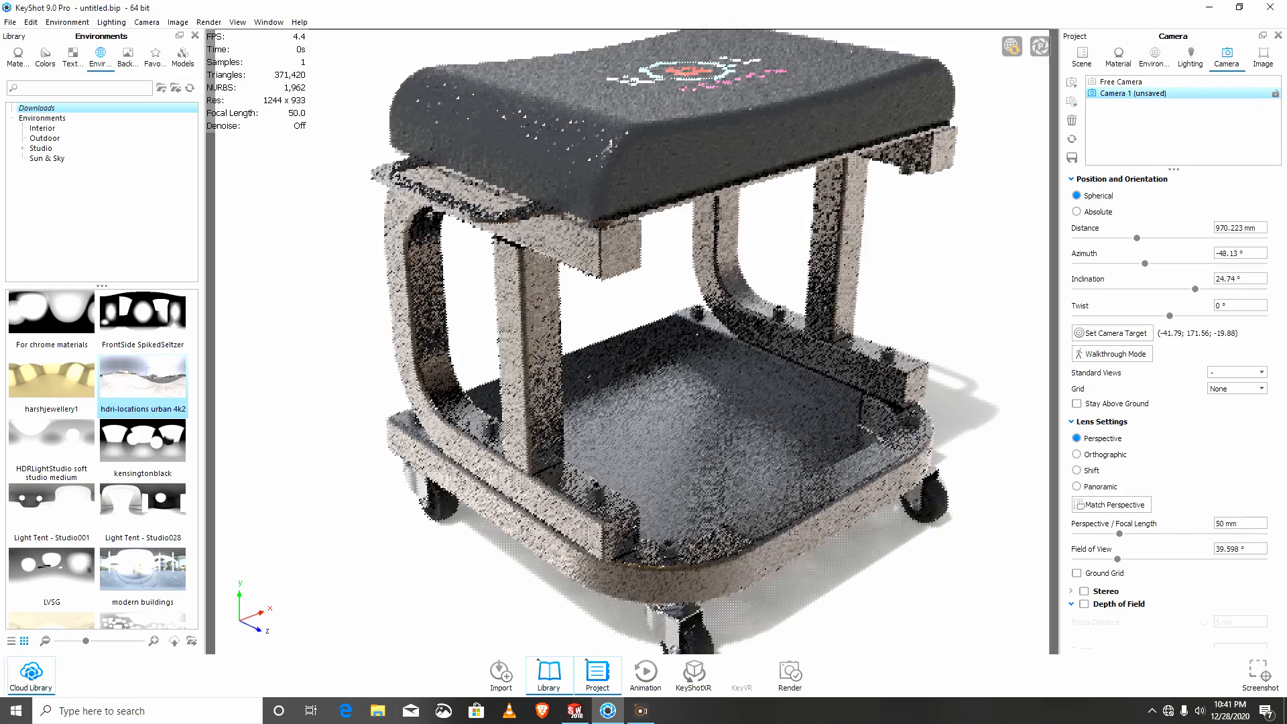
middle_drag(632, 341, 626, 346)
scroll(626, 345, down, 1)
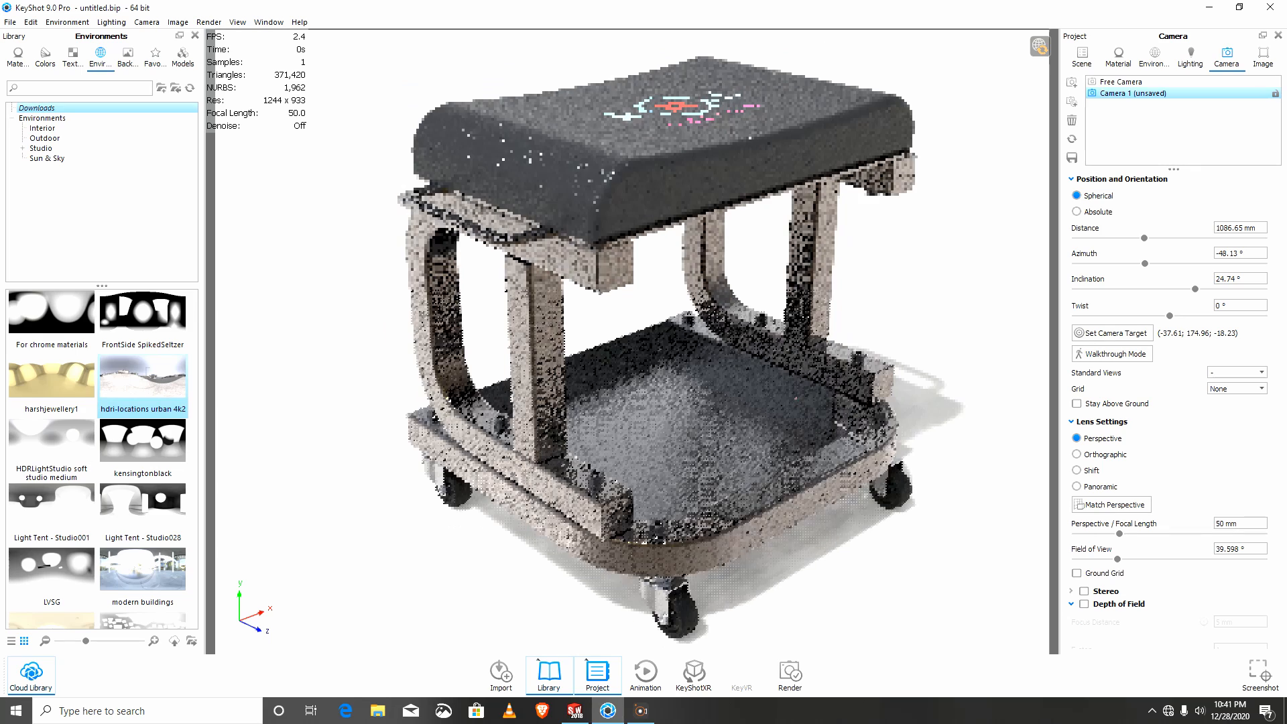
scroll(626, 346, up, 1)
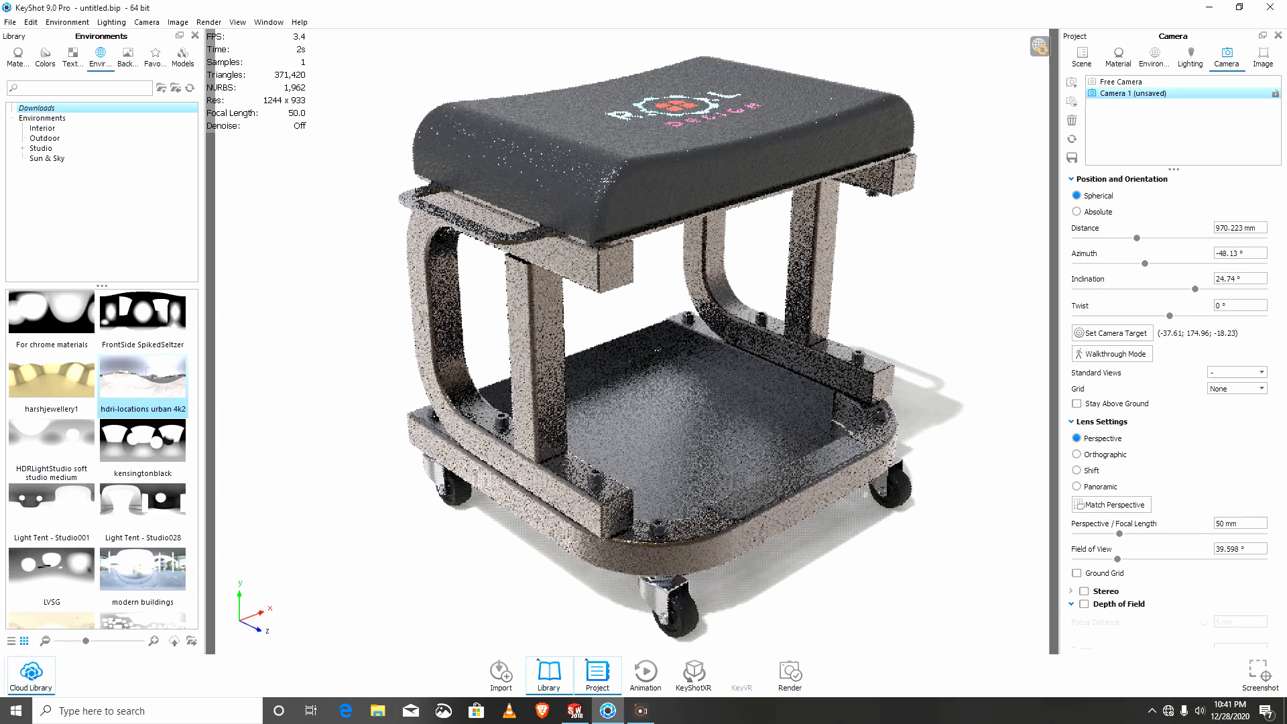
scroll(626, 346, down, 1)
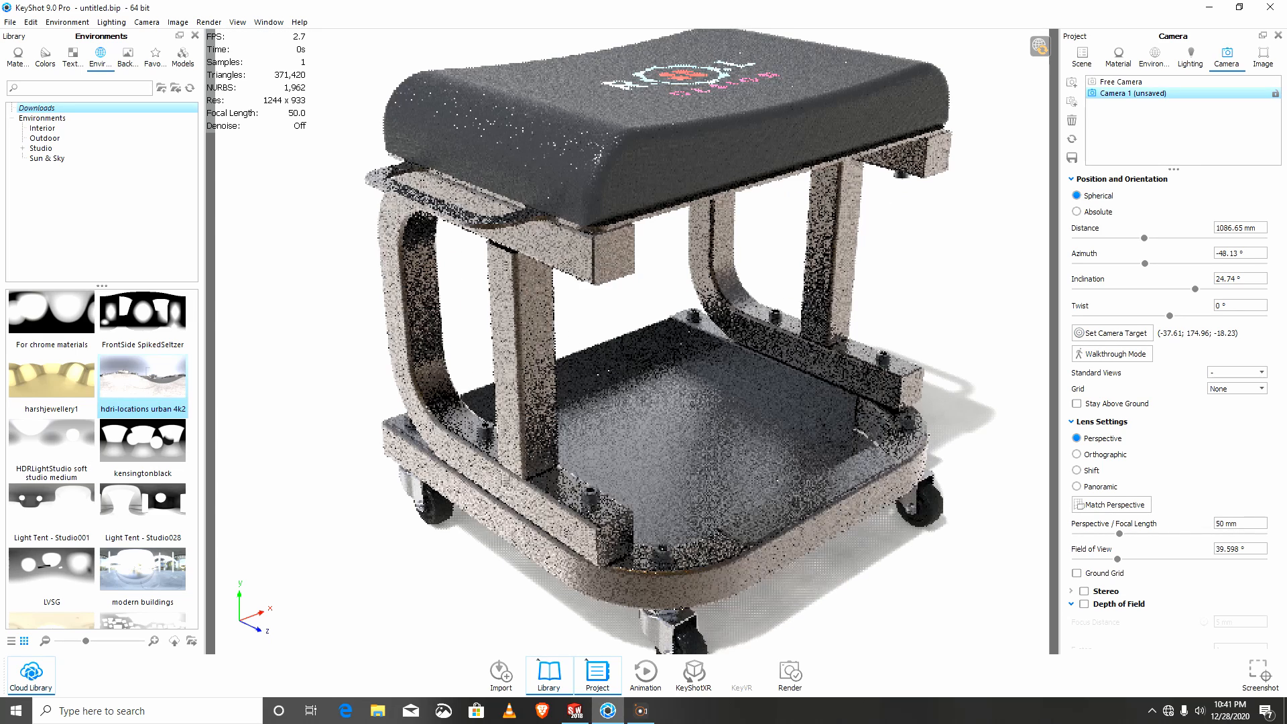
Step: Try distances of 1000 mm and 980 mm for Camera 1
double_click(1237, 228)
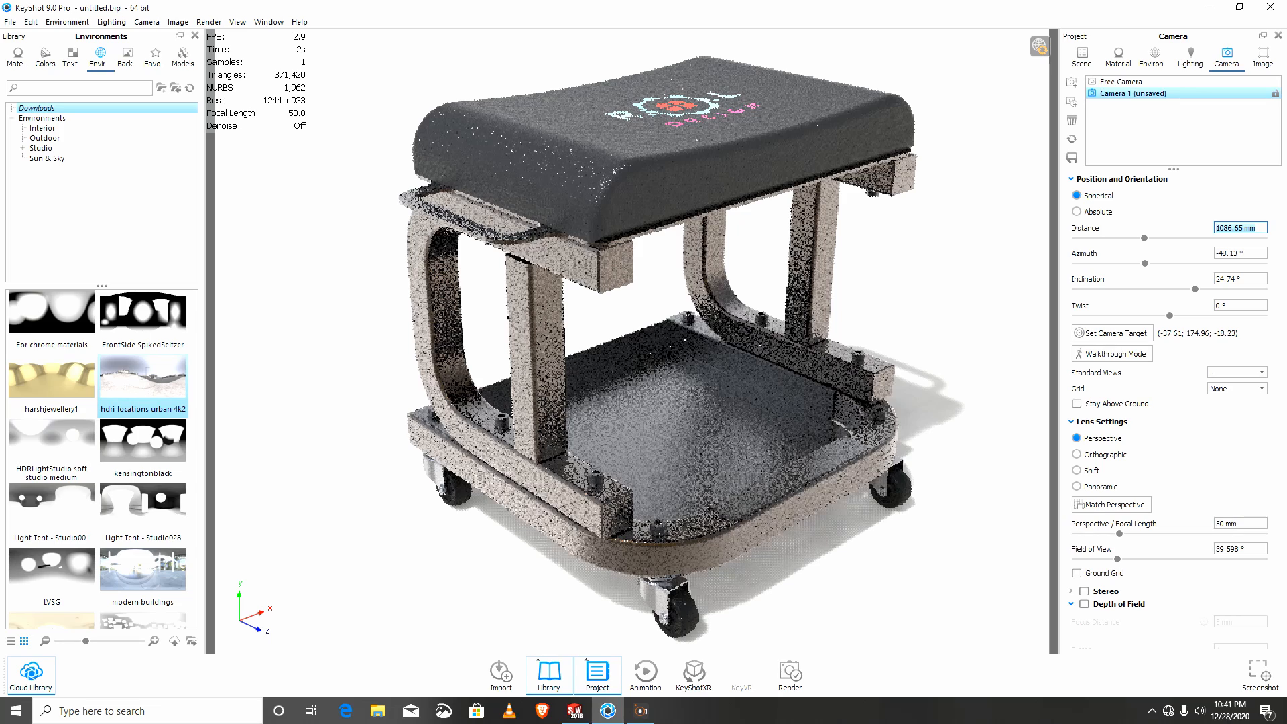
text(1000)
key(Return)
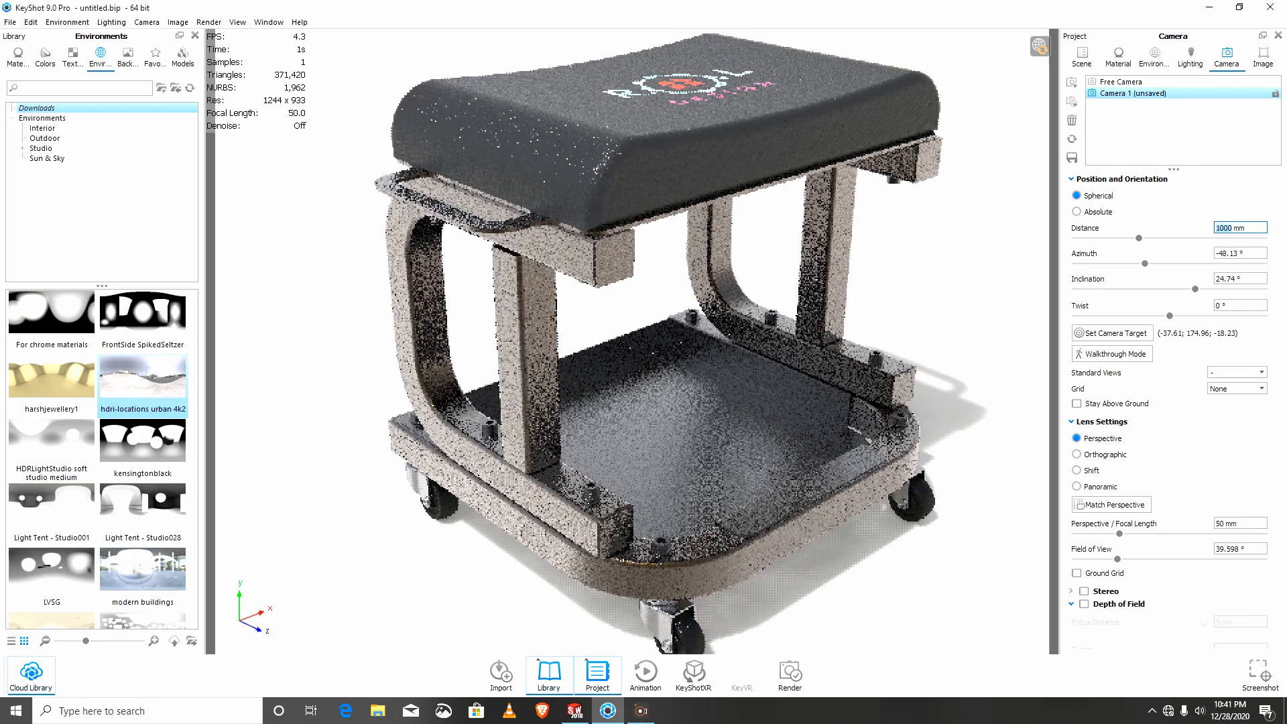
text(980)
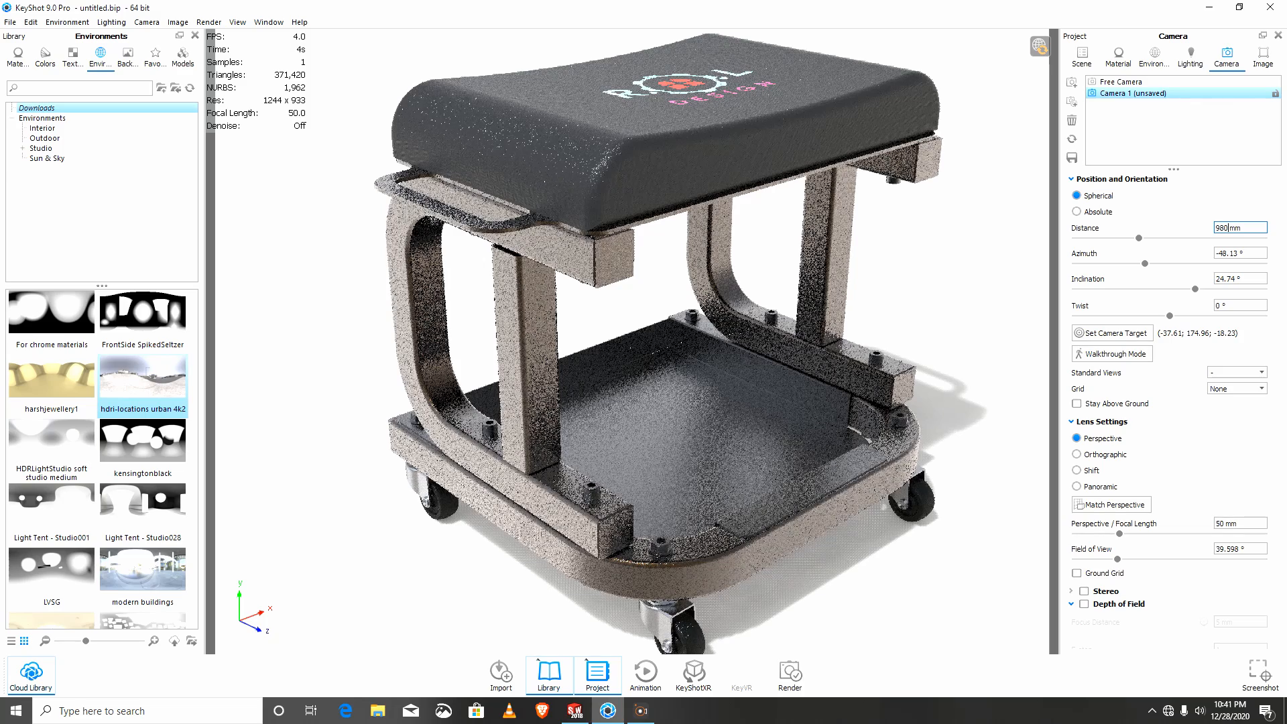
key(Return)
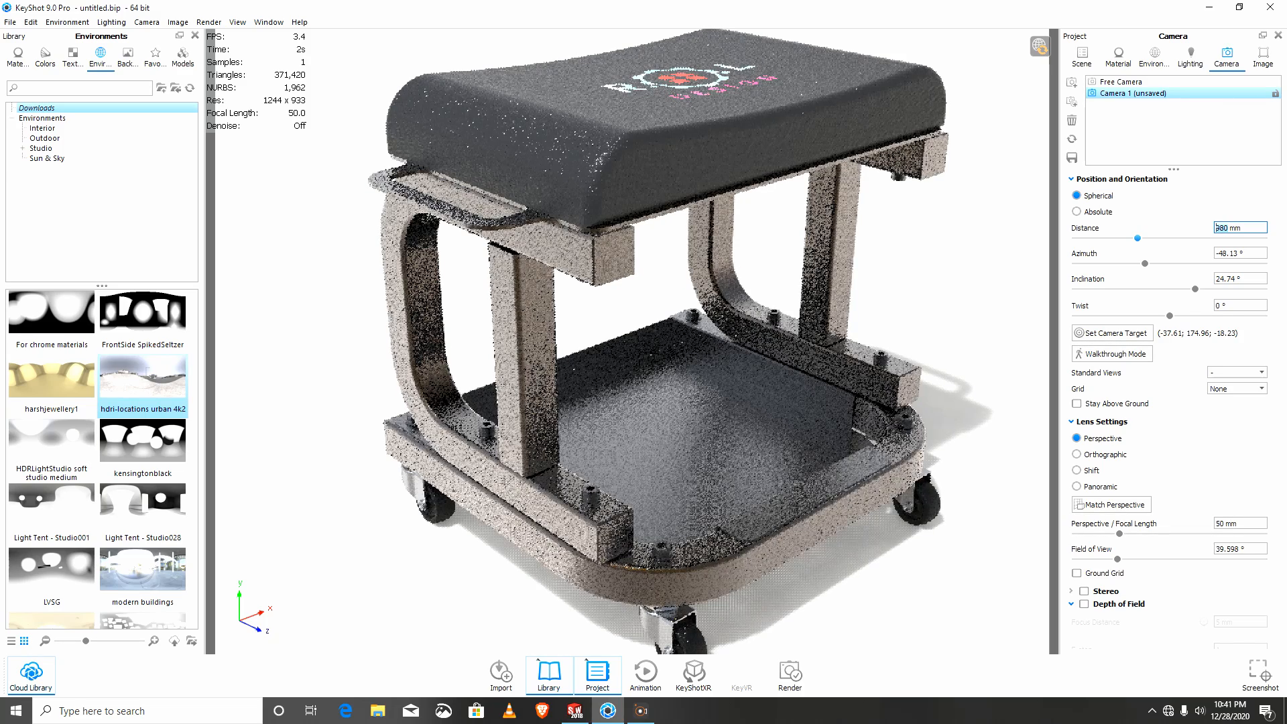
Step: Set Camera 1's distance to 1068 mm, then save and lock the camera
drag(1137, 238, 1143, 238)
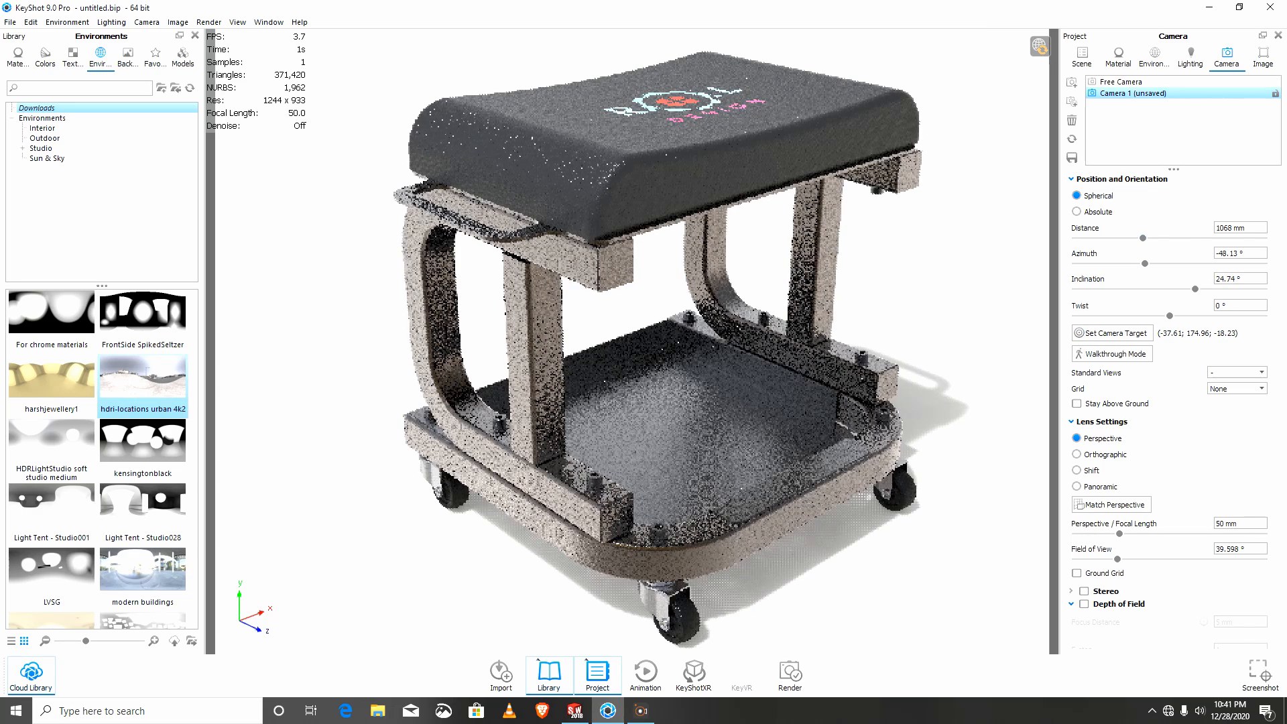
click(1072, 157)
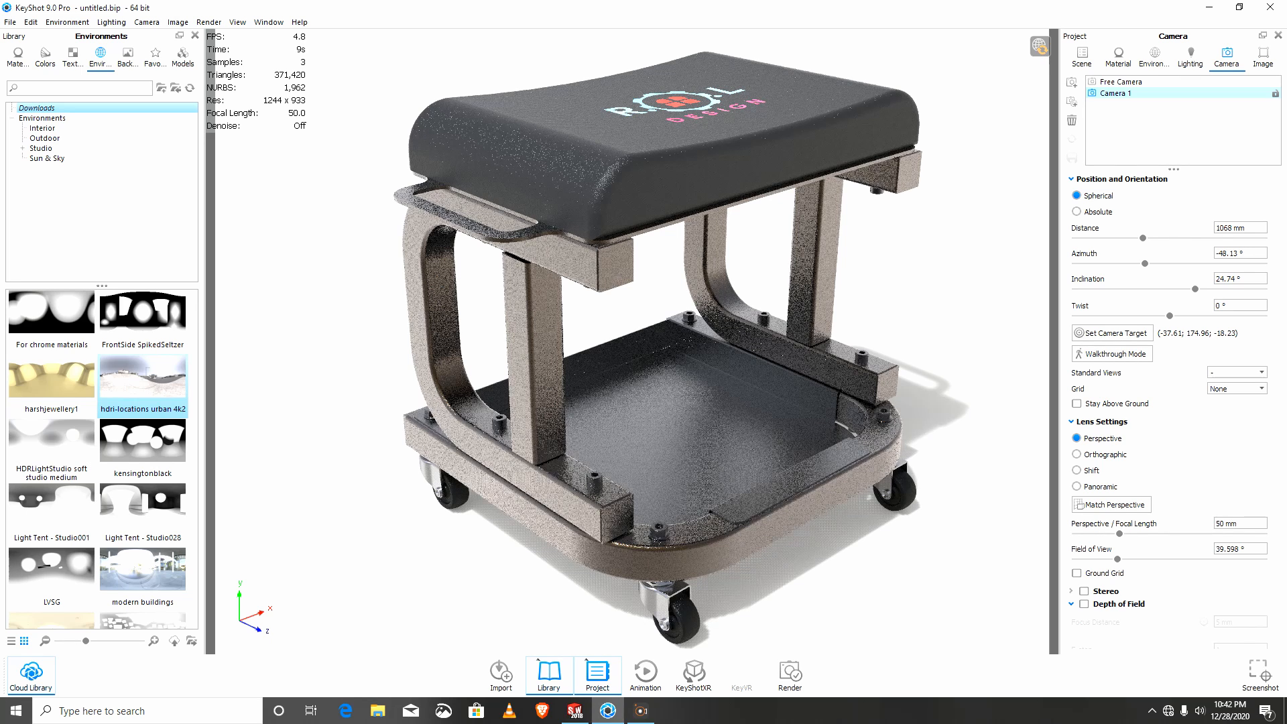
click(1275, 94)
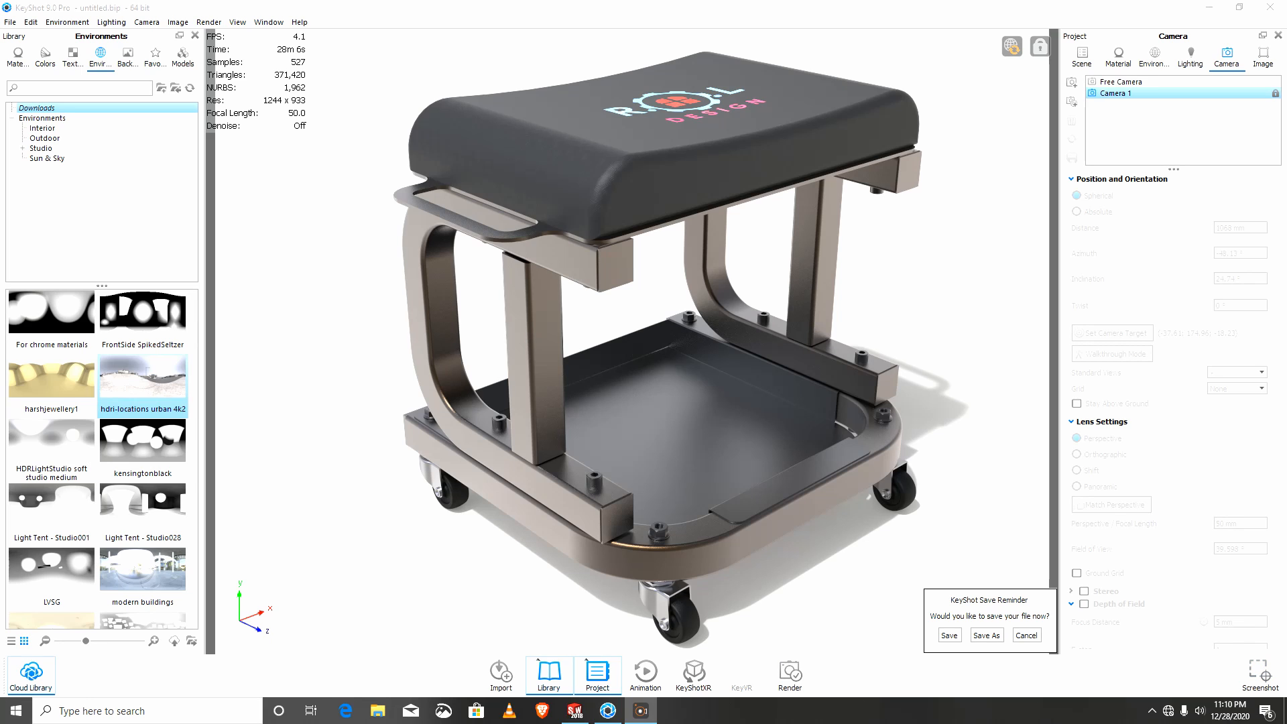
Step: Lower the image gamma to 1.67 and set the exposure to 0.064 EV
click(1263, 57)
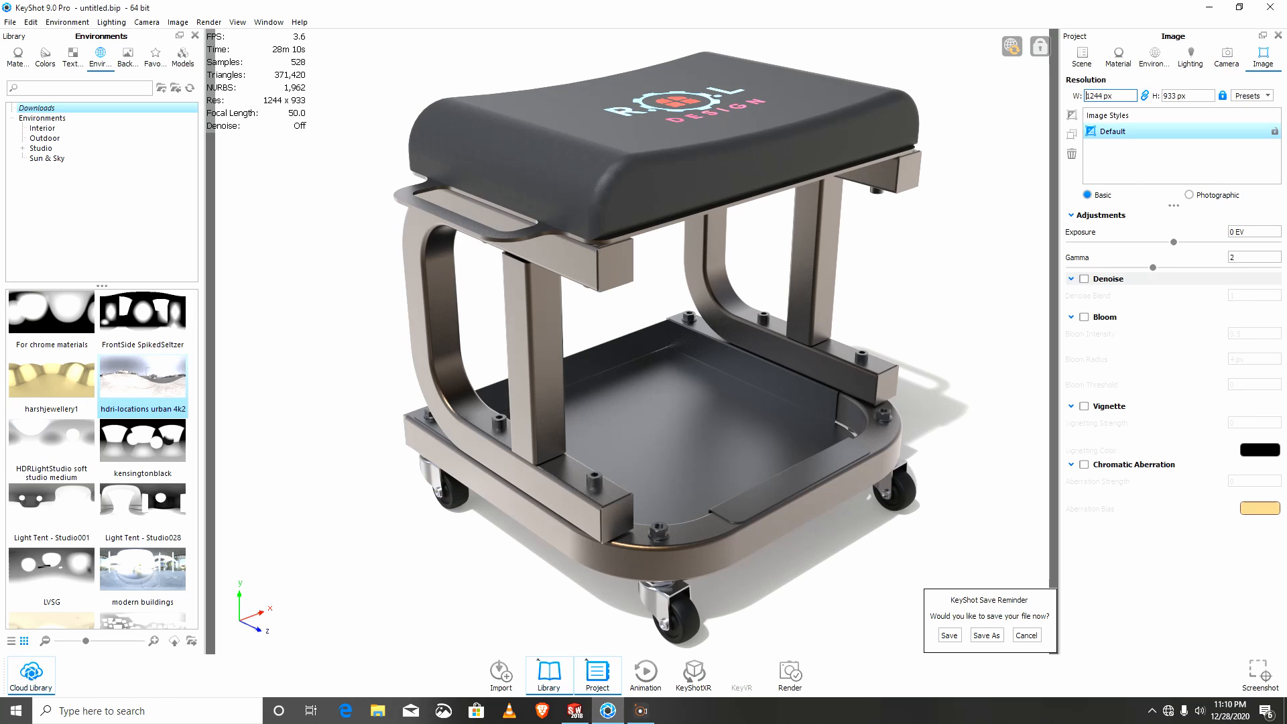
mouse_move(1153, 267)
mouse_down()
mouse_move(1192, 267)
mouse_move(1152, 267)
mouse_up()
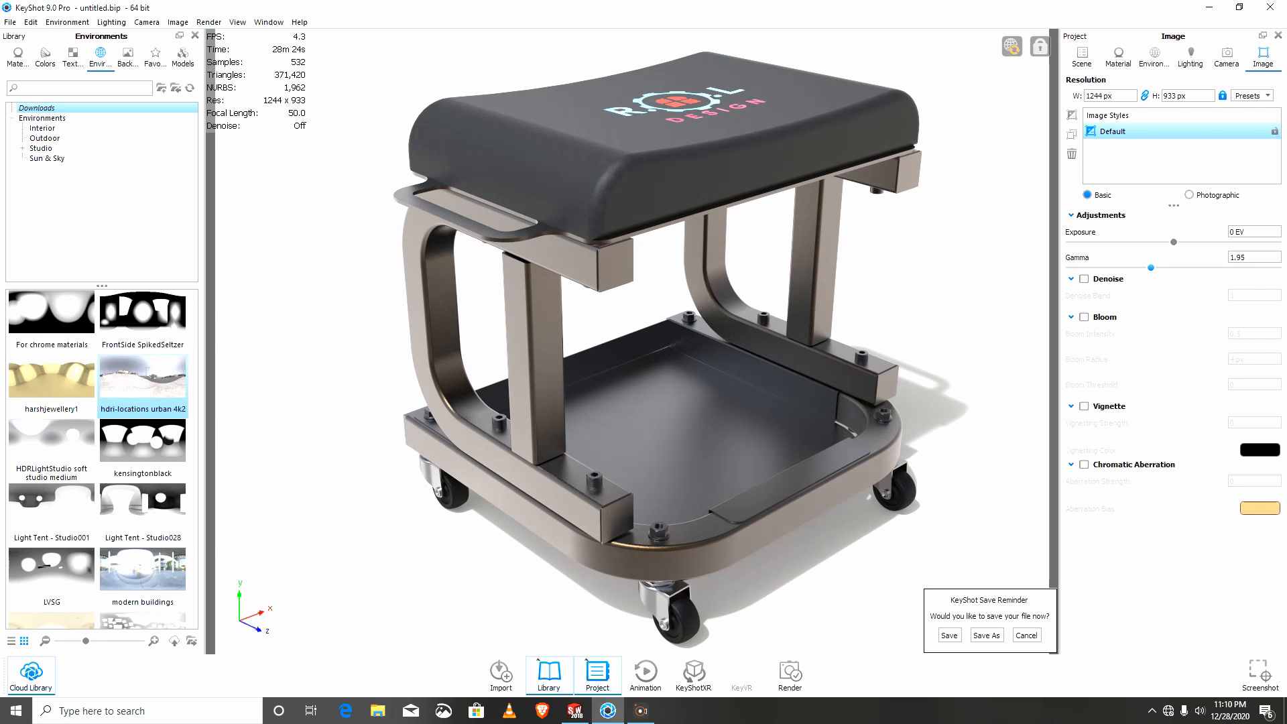
mouse_move(1151, 268)
mouse_down()
mouse_move(1118, 267)
mouse_move(1142, 267)
mouse_up()
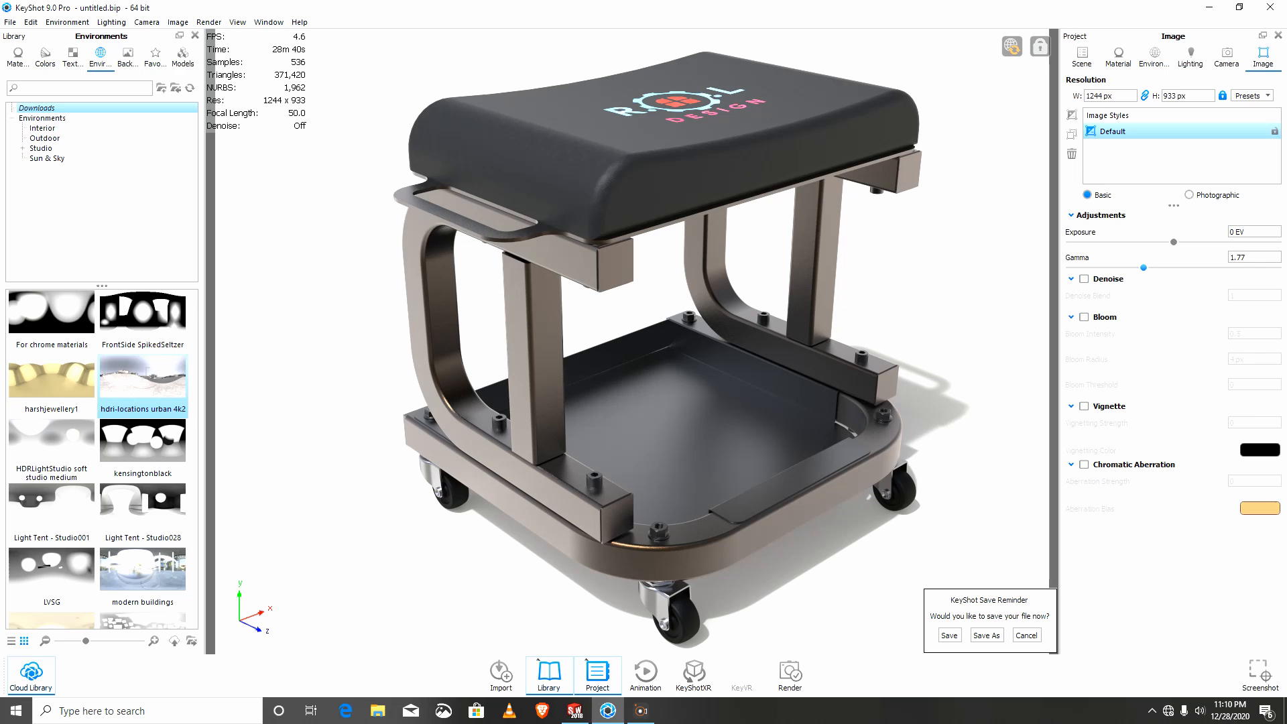
drag(1144, 267, 1140, 268)
drag(1174, 242, 1182, 242)
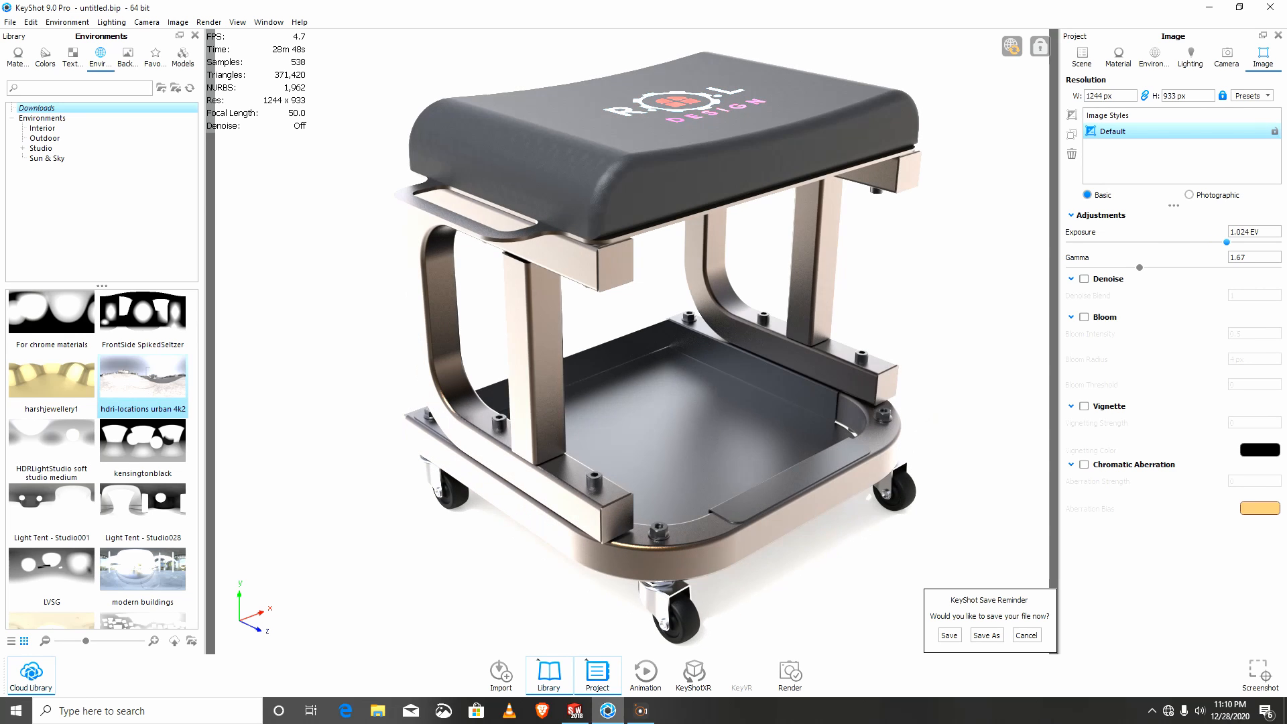
drag(1213, 242, 1177, 242)
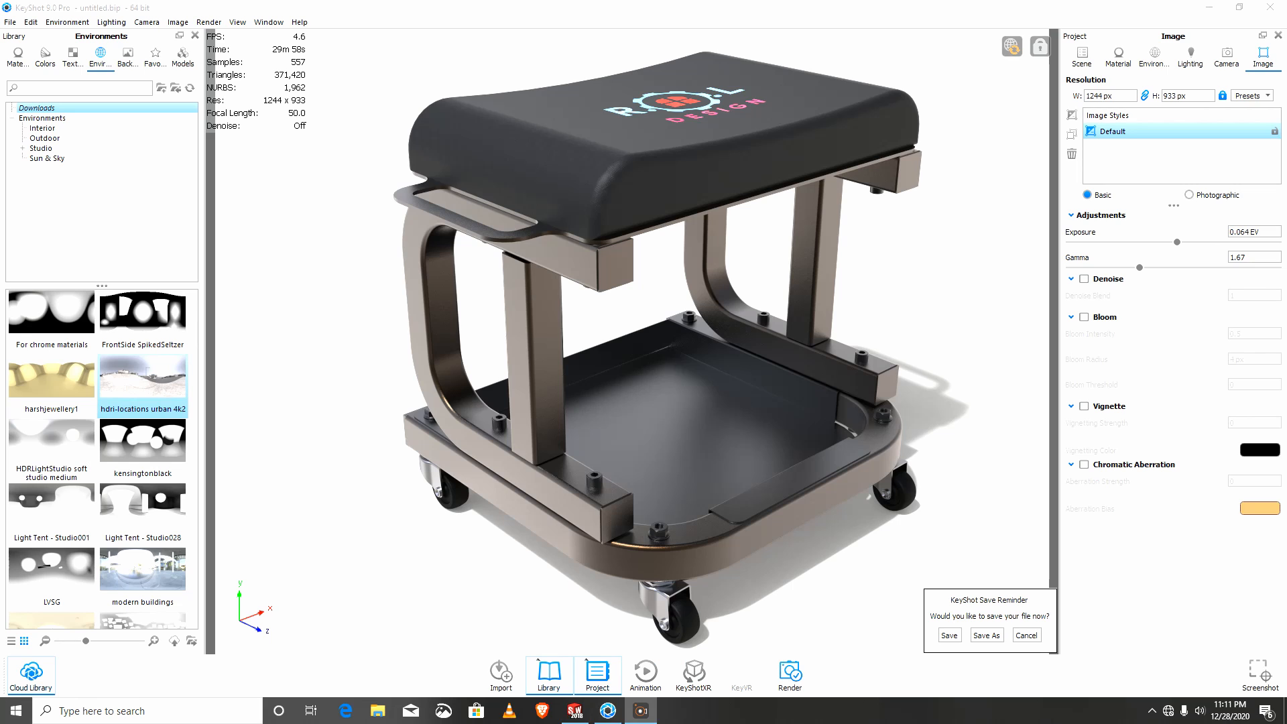
Step: Set the still render's output to the 1600 x 1200 preset and include render layers and all render passes
click(790, 674)
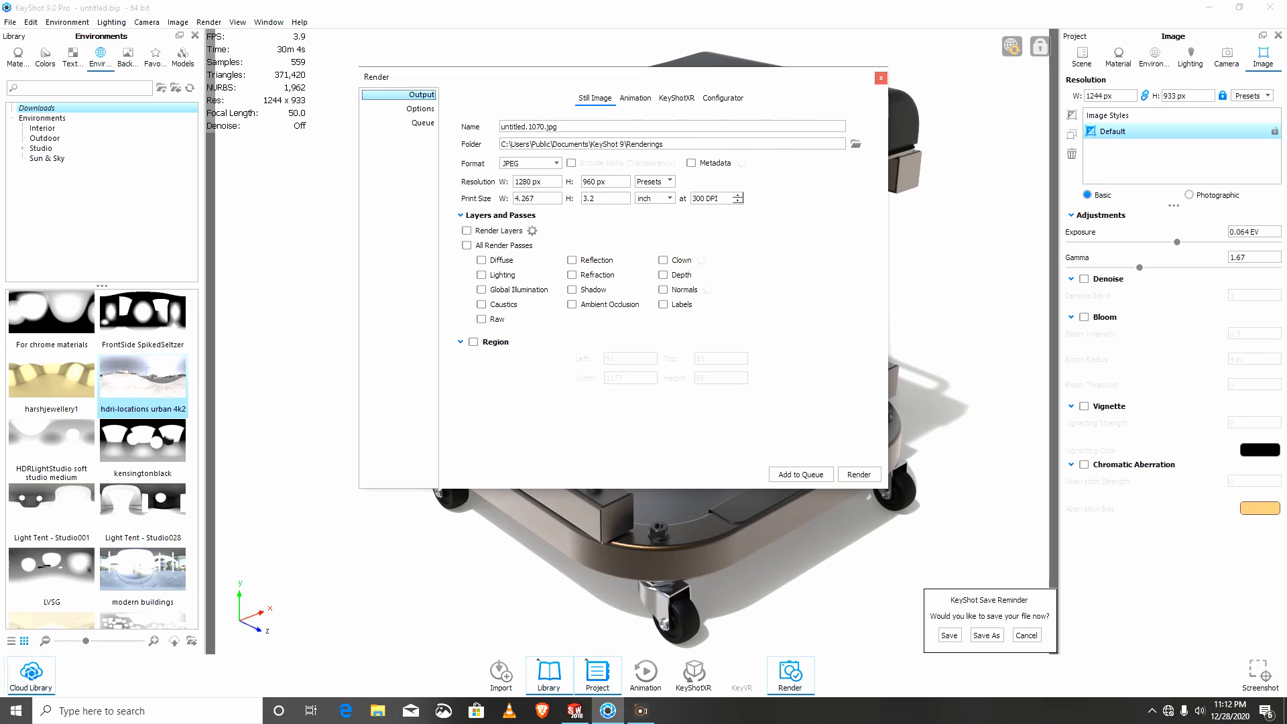
click(654, 181)
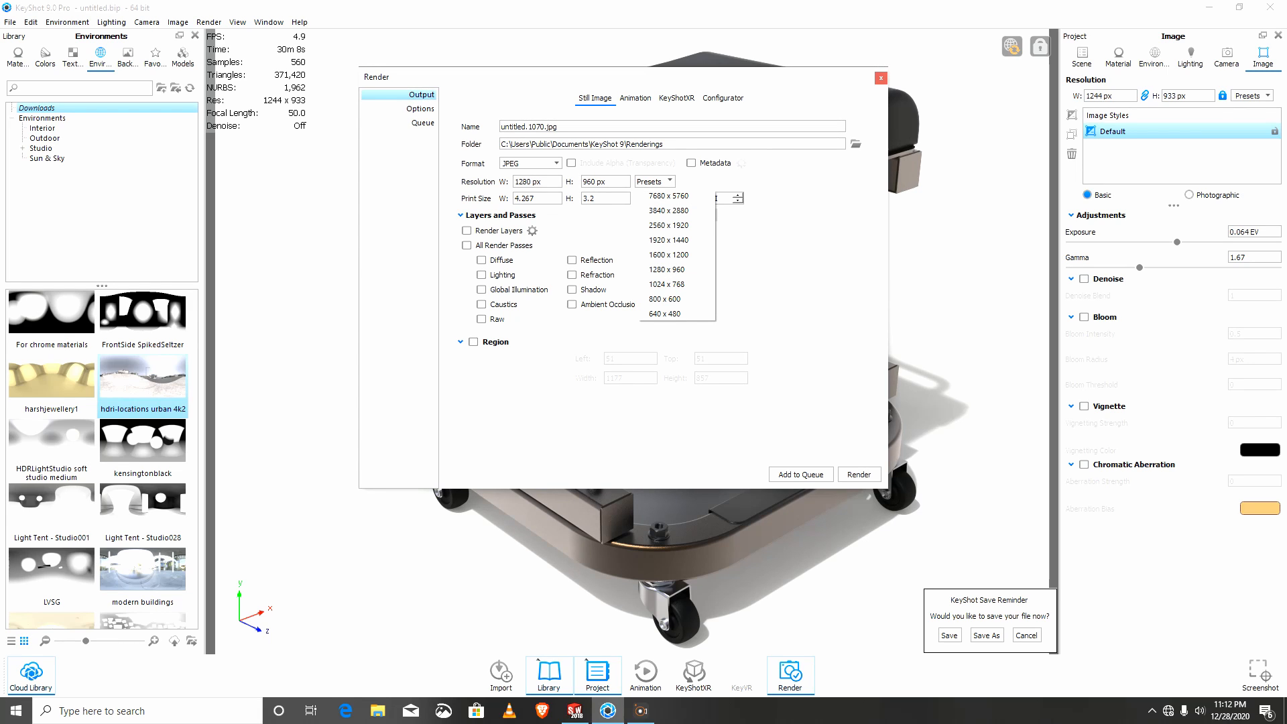
click(668, 254)
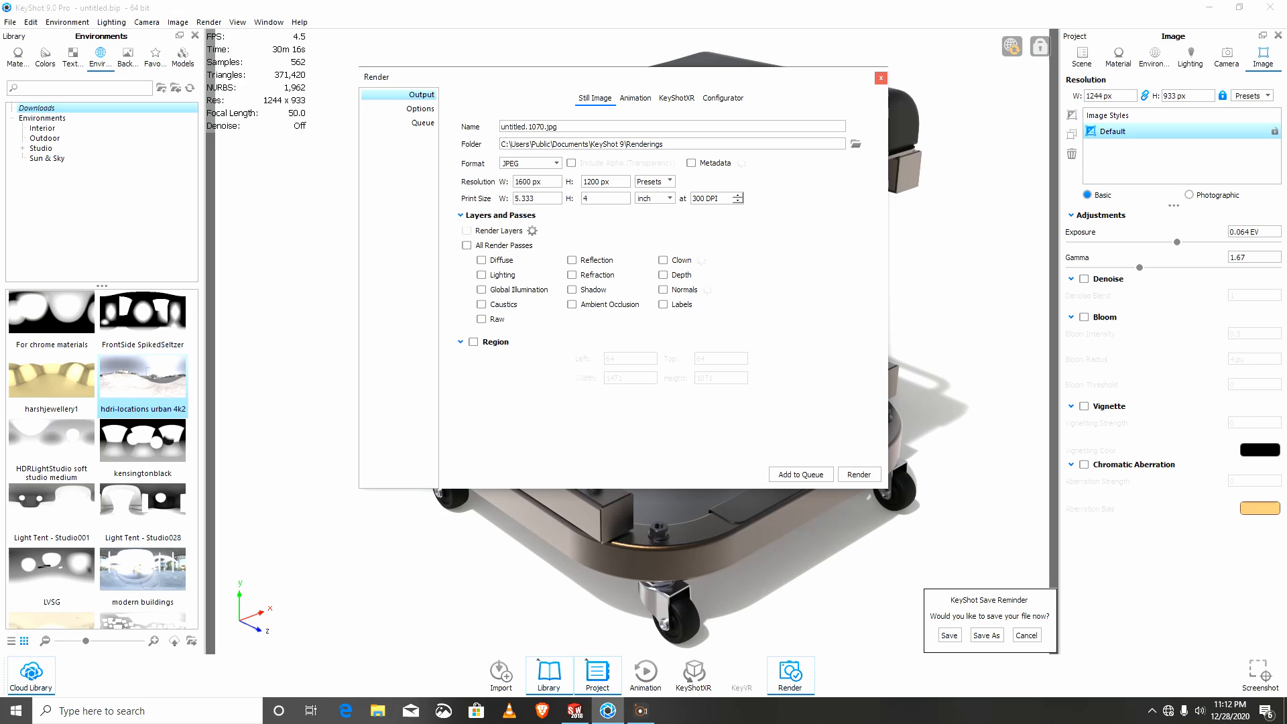
click(467, 231)
click(468, 245)
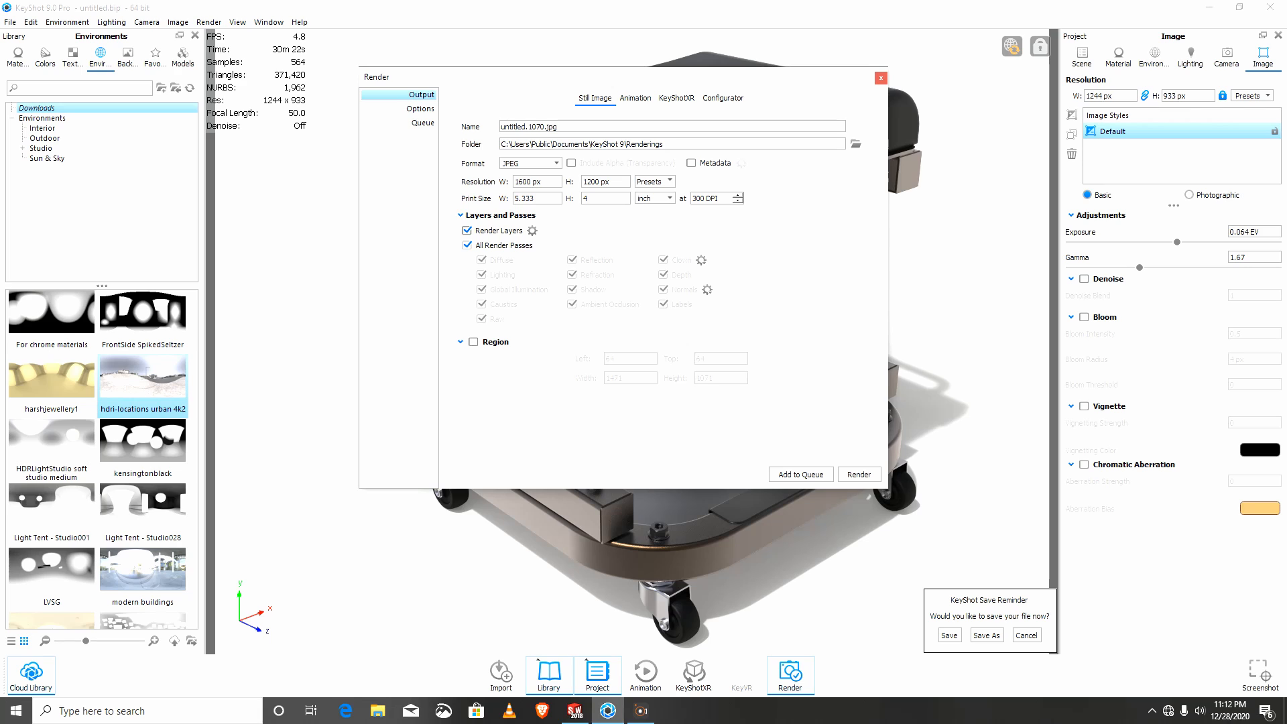
Step: Set the render quality to 250 samples under custom control, keeping the render dialog within view
click(421, 109)
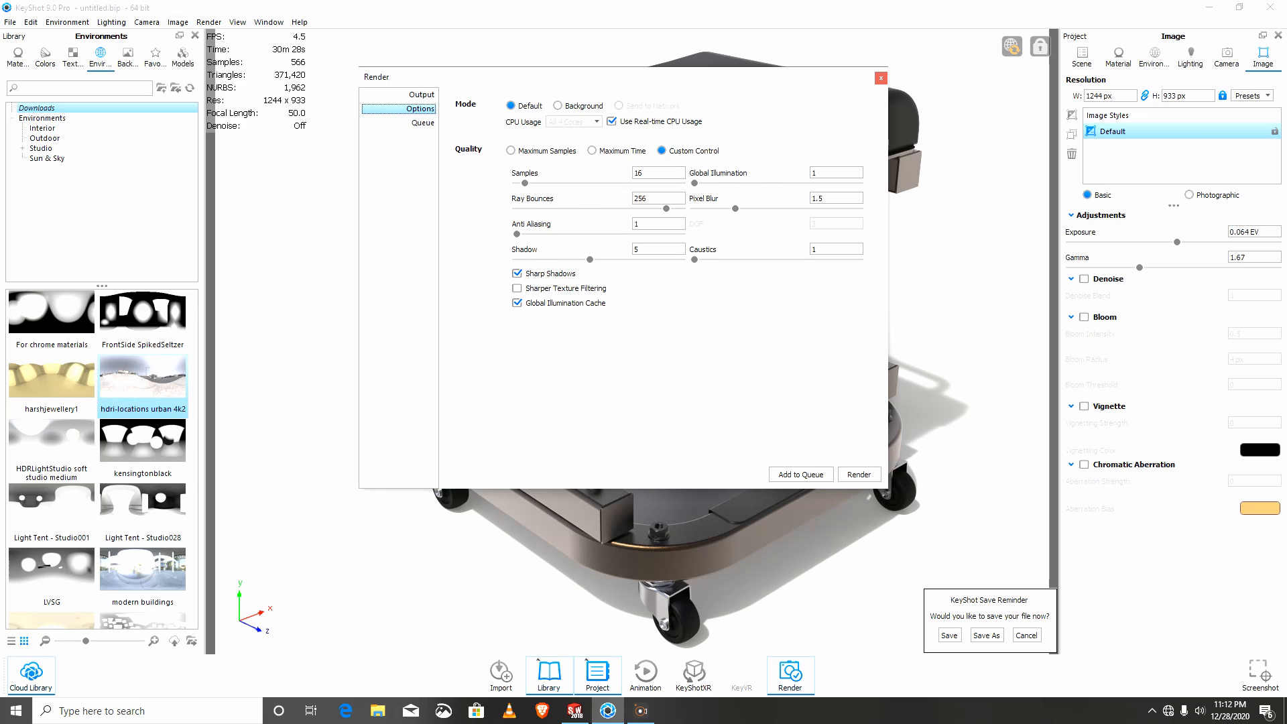
drag(525, 183, 565, 183)
double_click(644, 173)
text(250)
drag(623, 77, 623, 338)
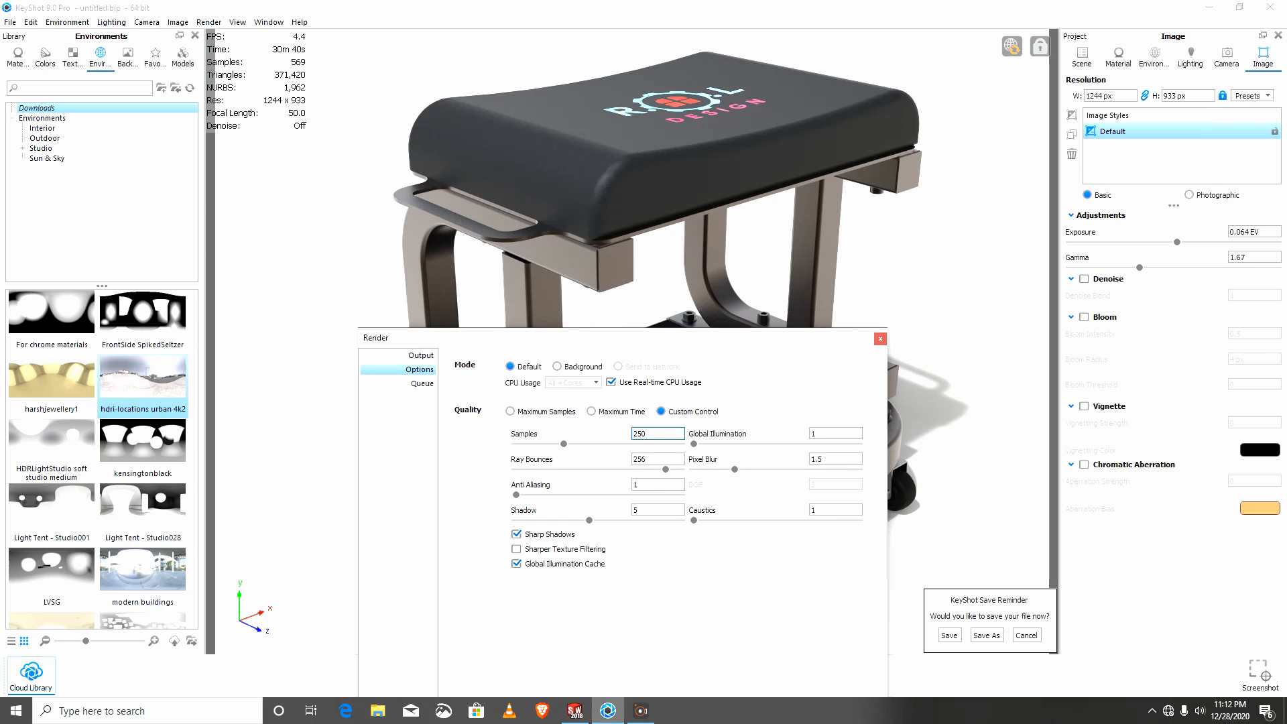
drag(623, 338, 697, 156)
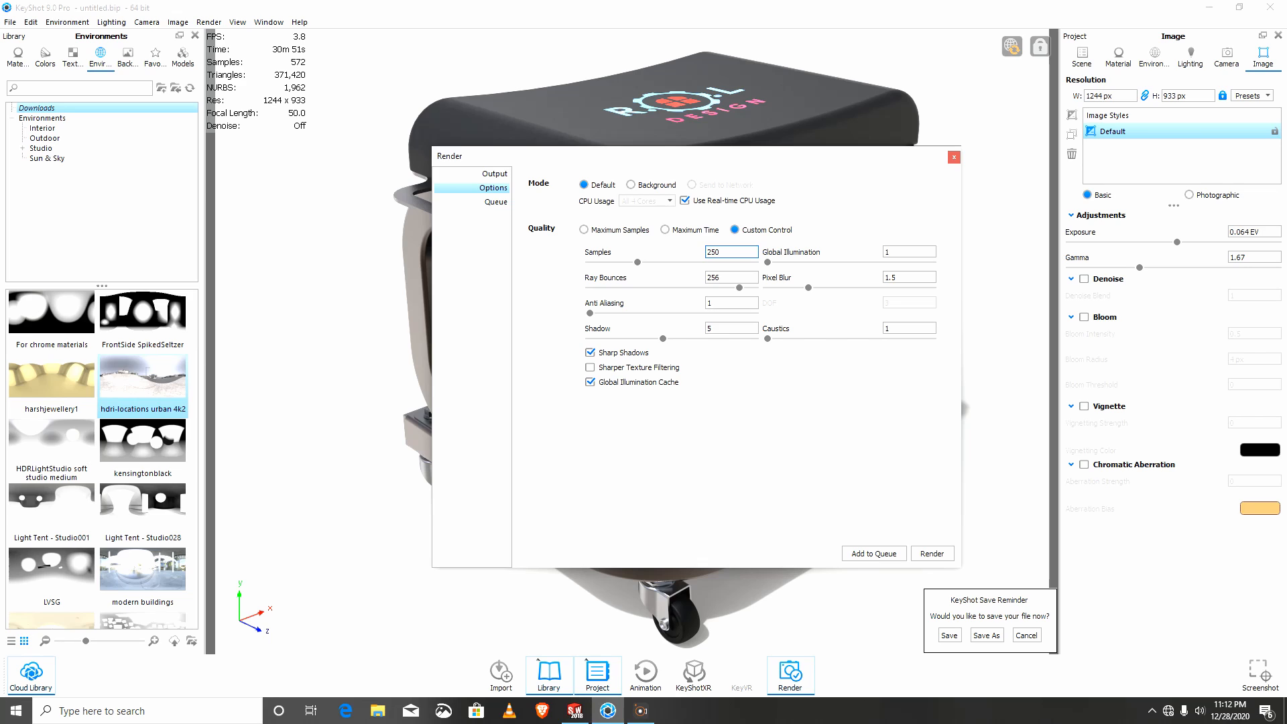
double_click(715, 252)
Step: Return to the output settings and start rendering the still JPEG image
click(494, 174)
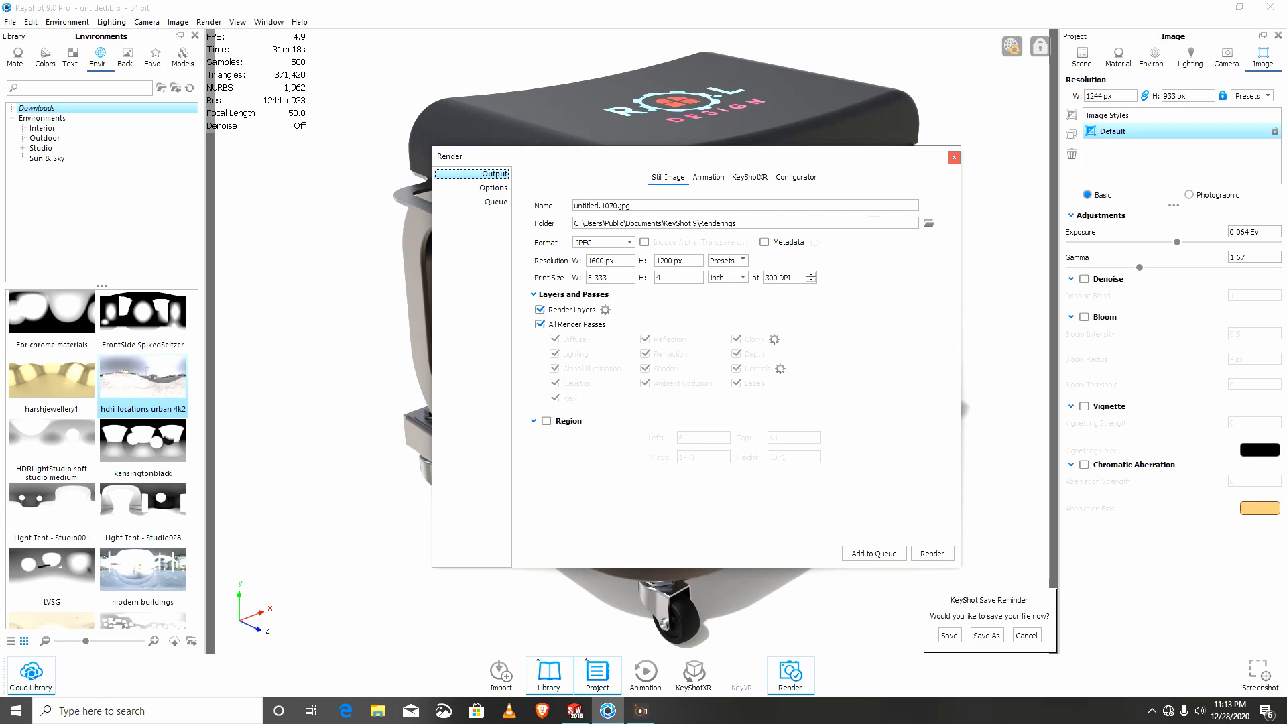
click(932, 554)
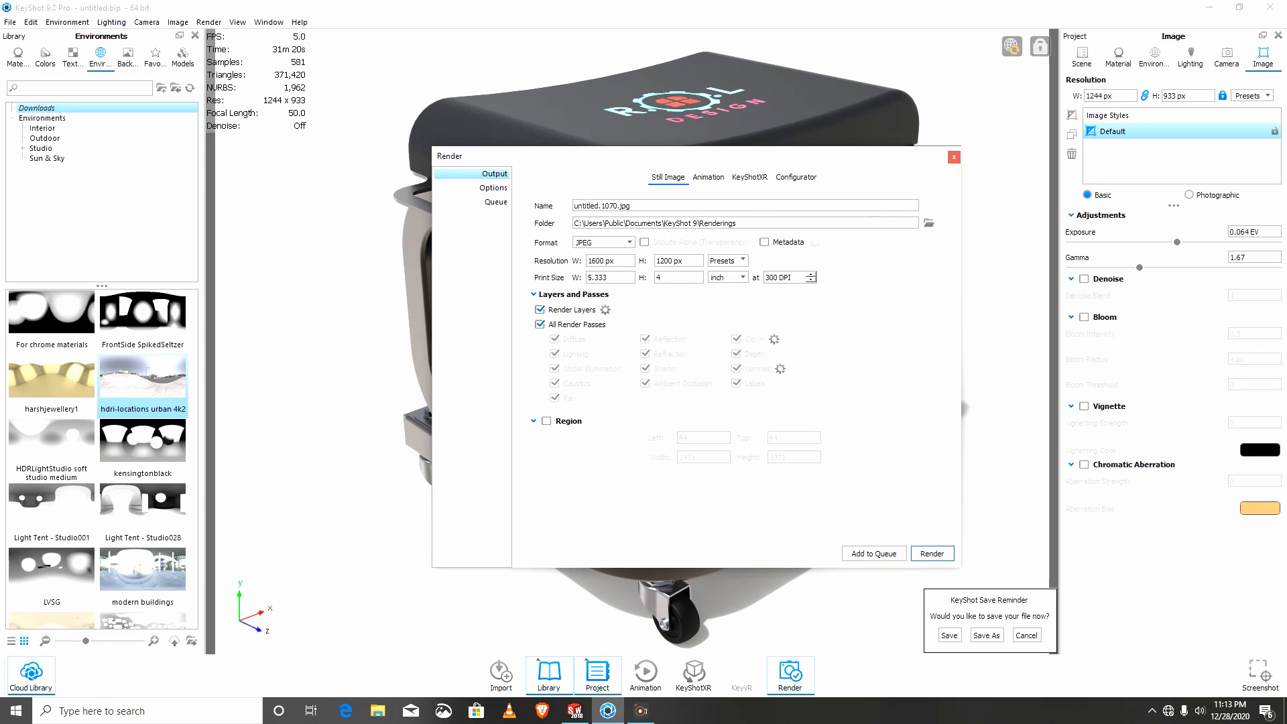